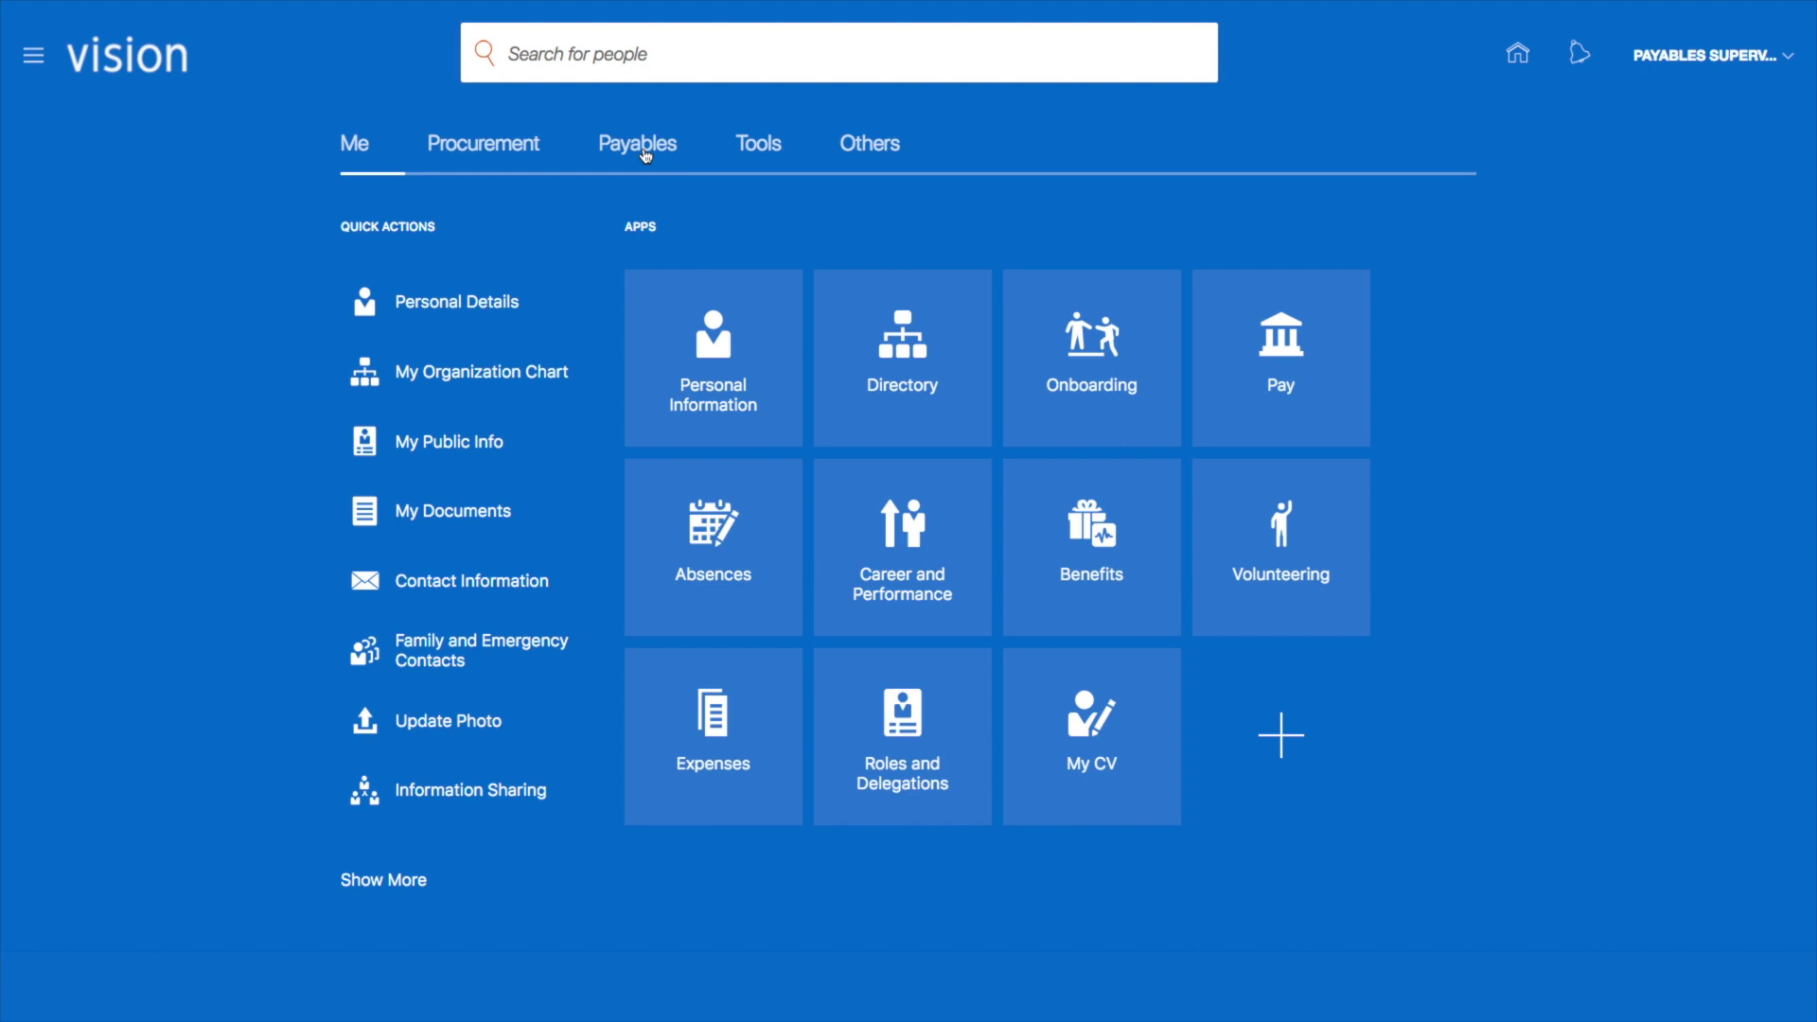
Step: Open the form for submitting a payment process request from the Payables Payments work area
{"action": "left_click", "coordinate": [644, 152]}
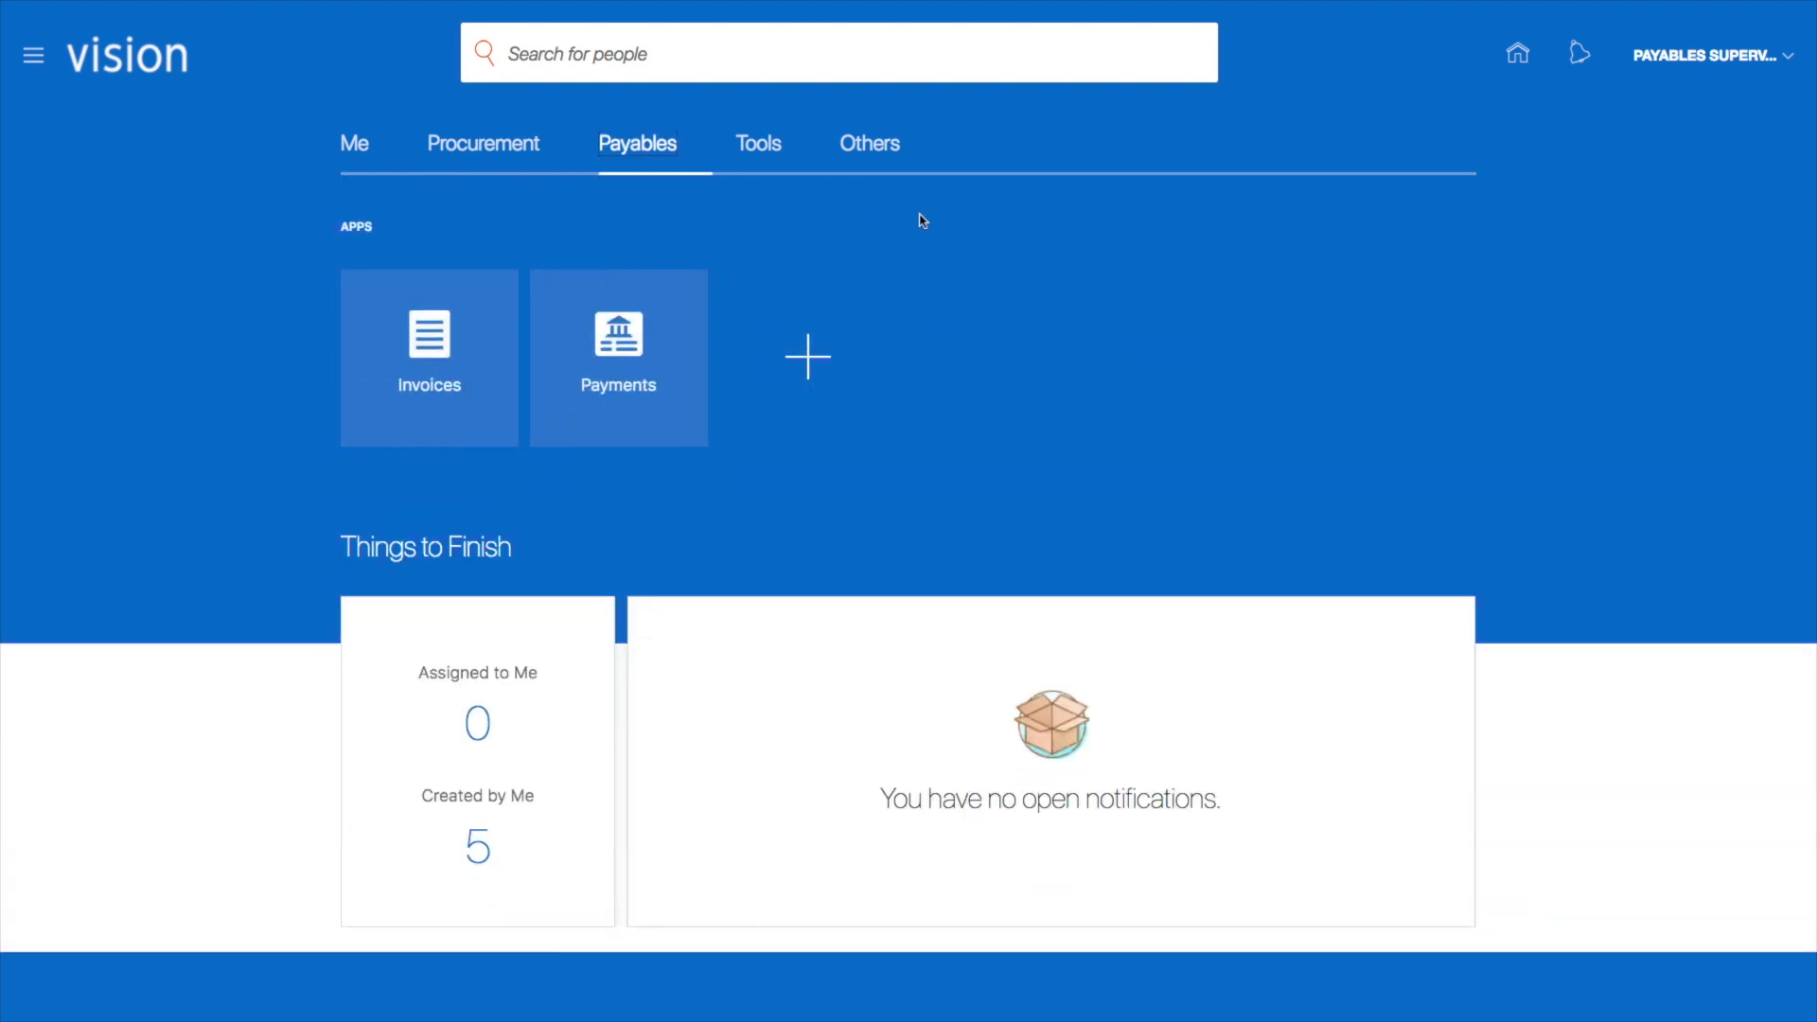
{"action": "left_click", "coordinate": [624, 351]}
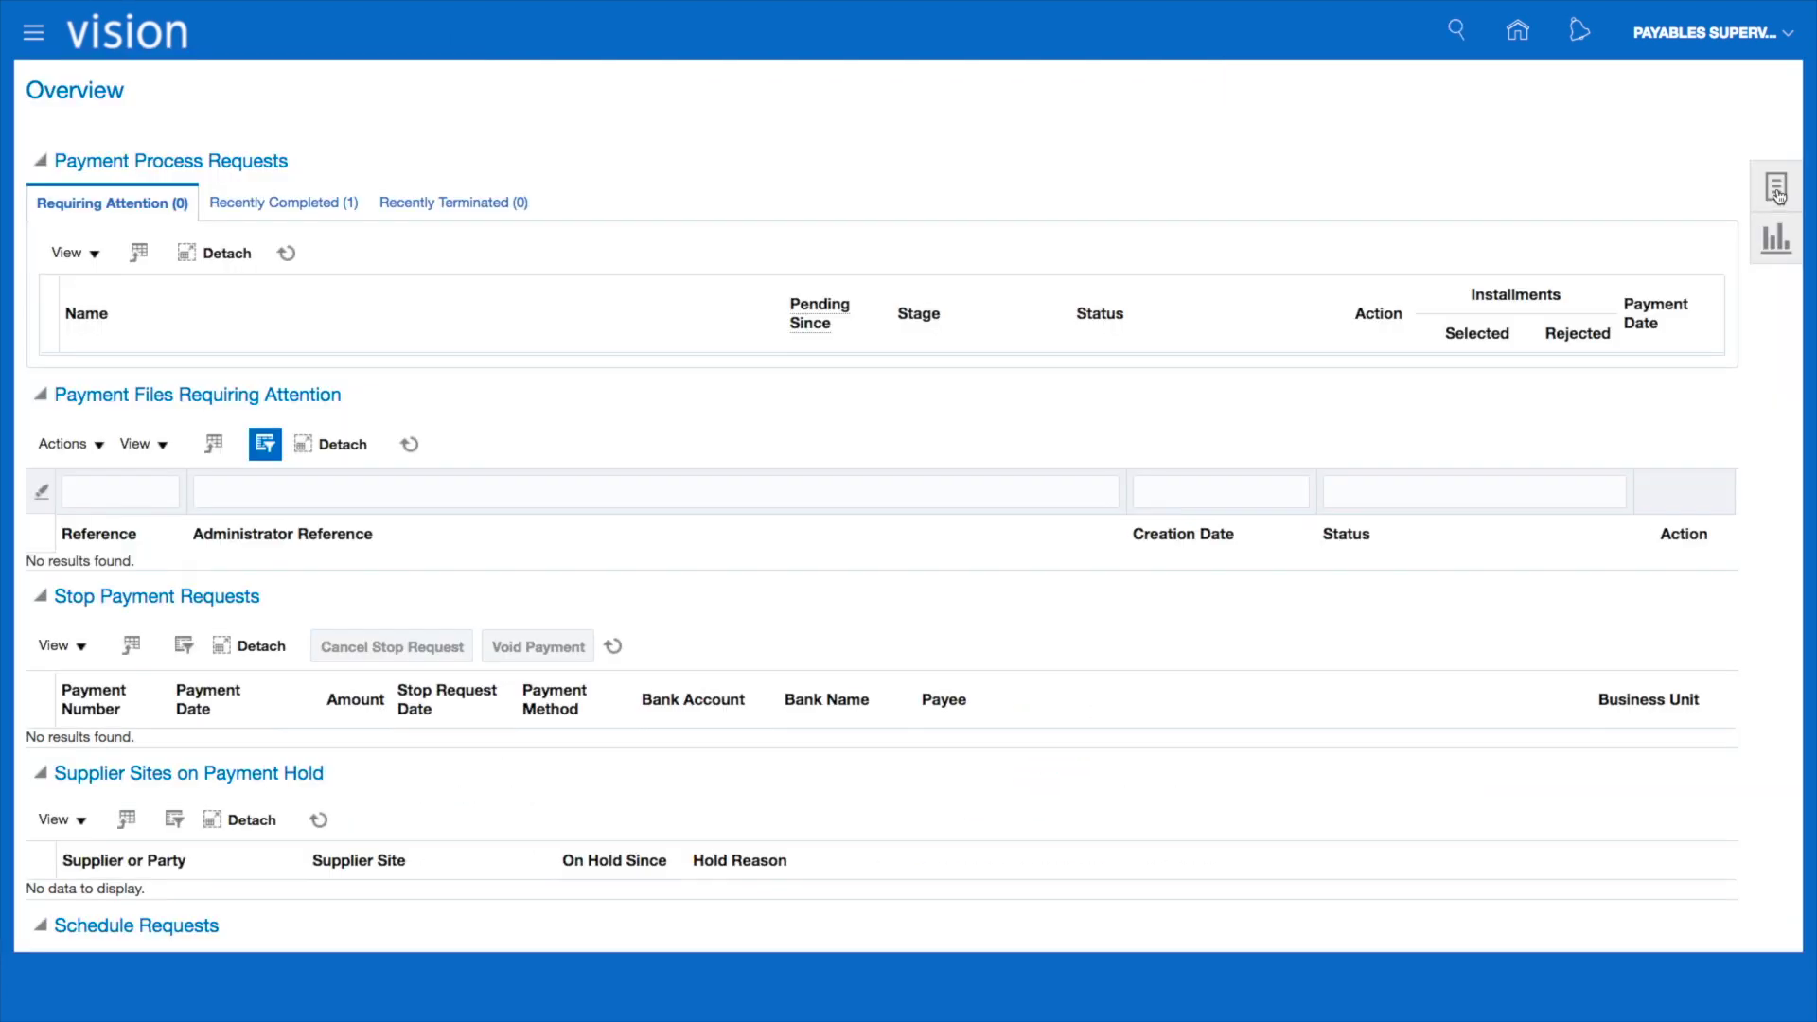
{"action": "left_click", "coordinate": [1775, 187]}
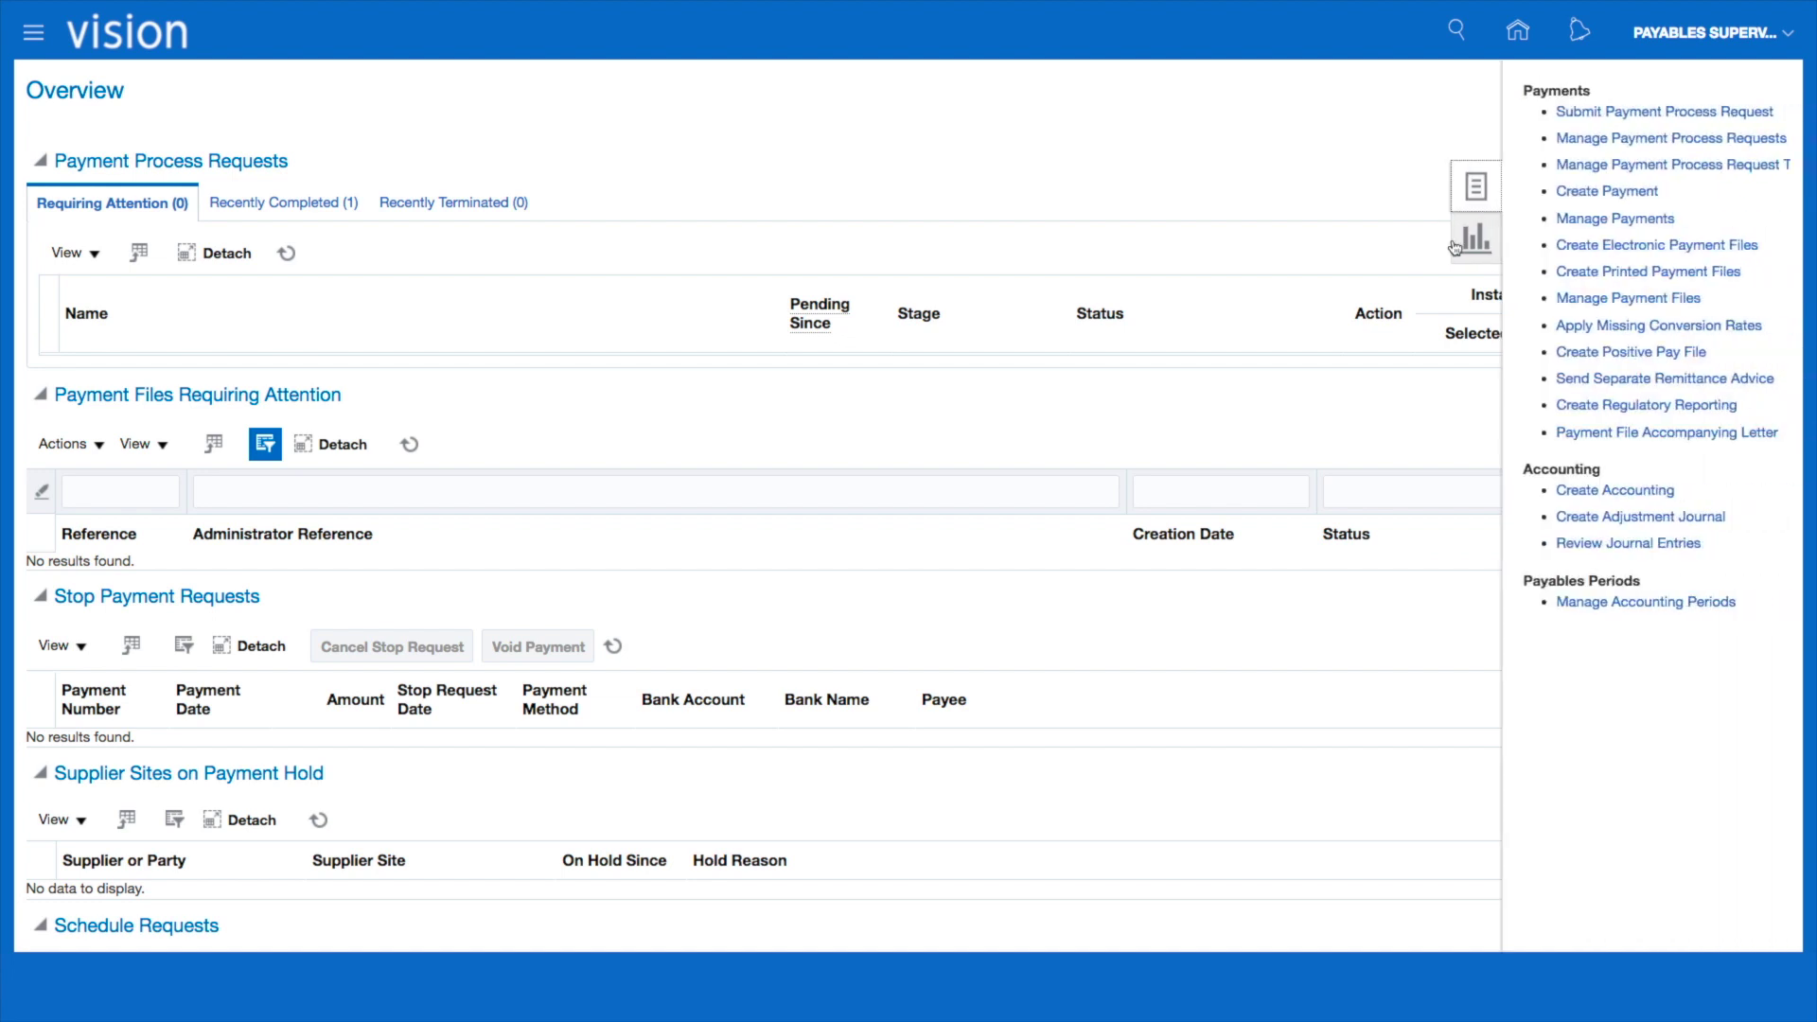
{"action": "left_click", "coordinate": [1611, 114]}
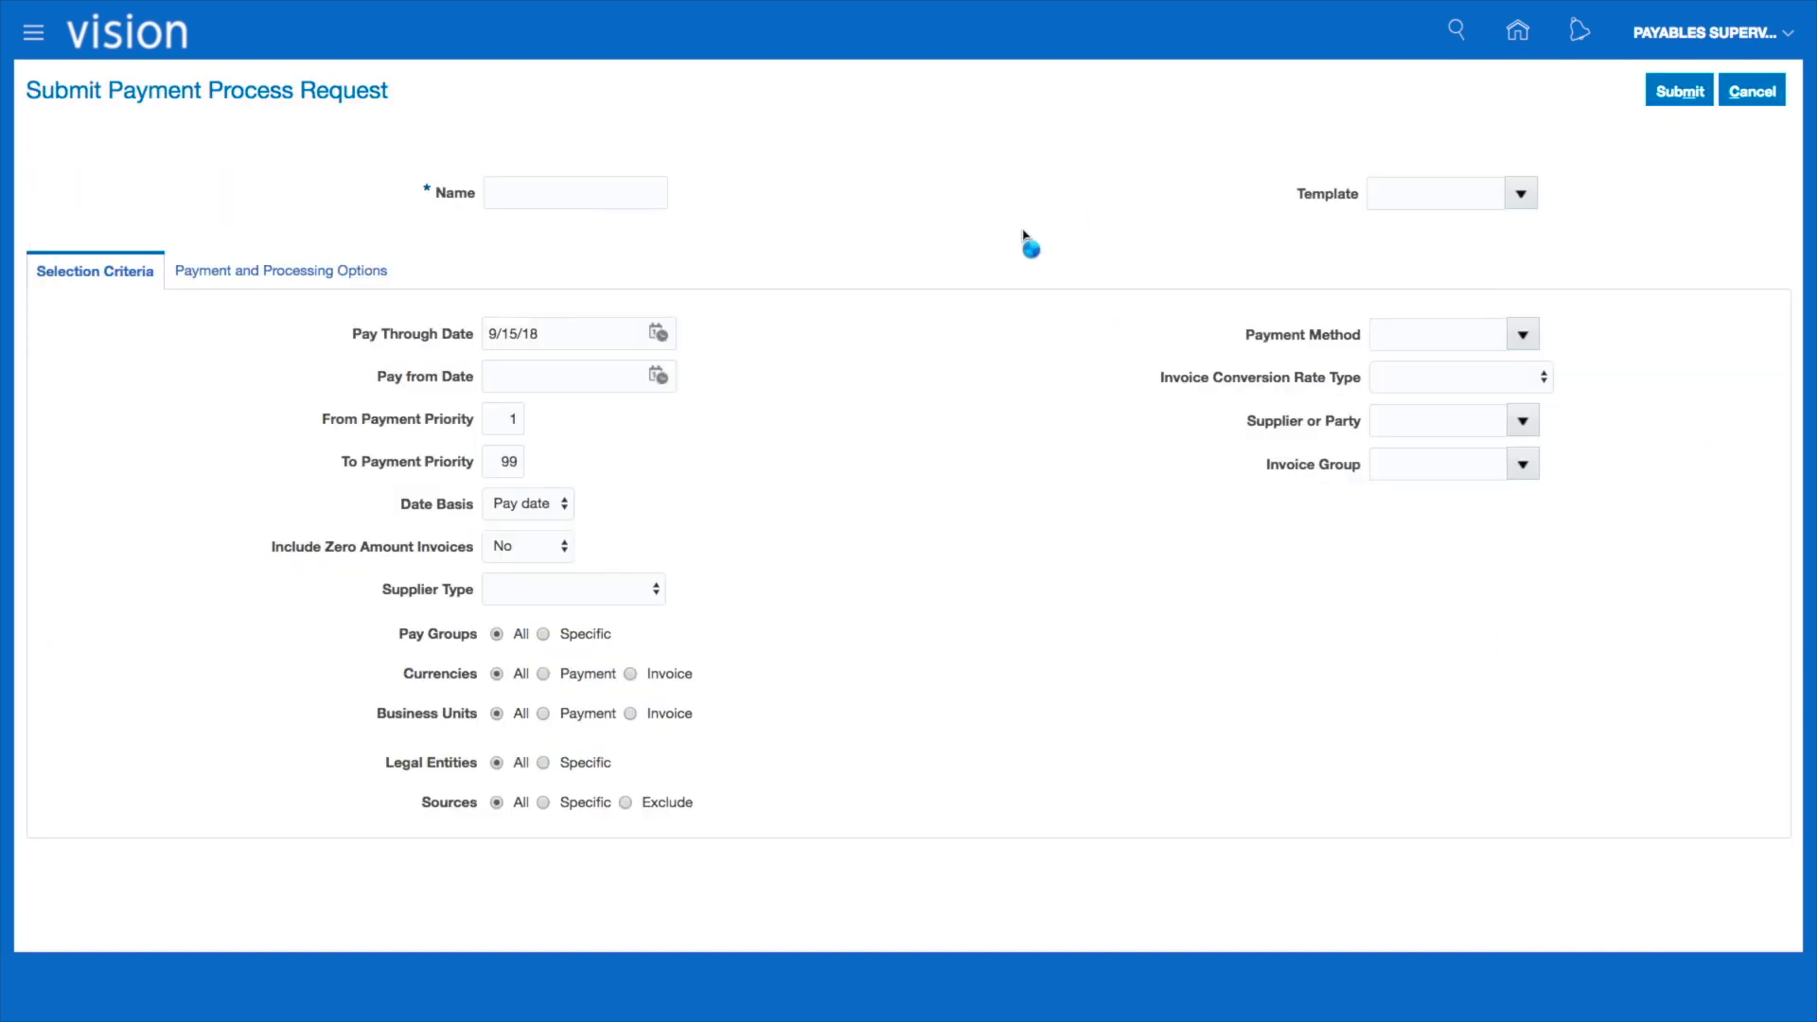
{"action": "left_click", "coordinate": [509, 190]}
{"action": "left_click", "coordinate": [1470, 425]}
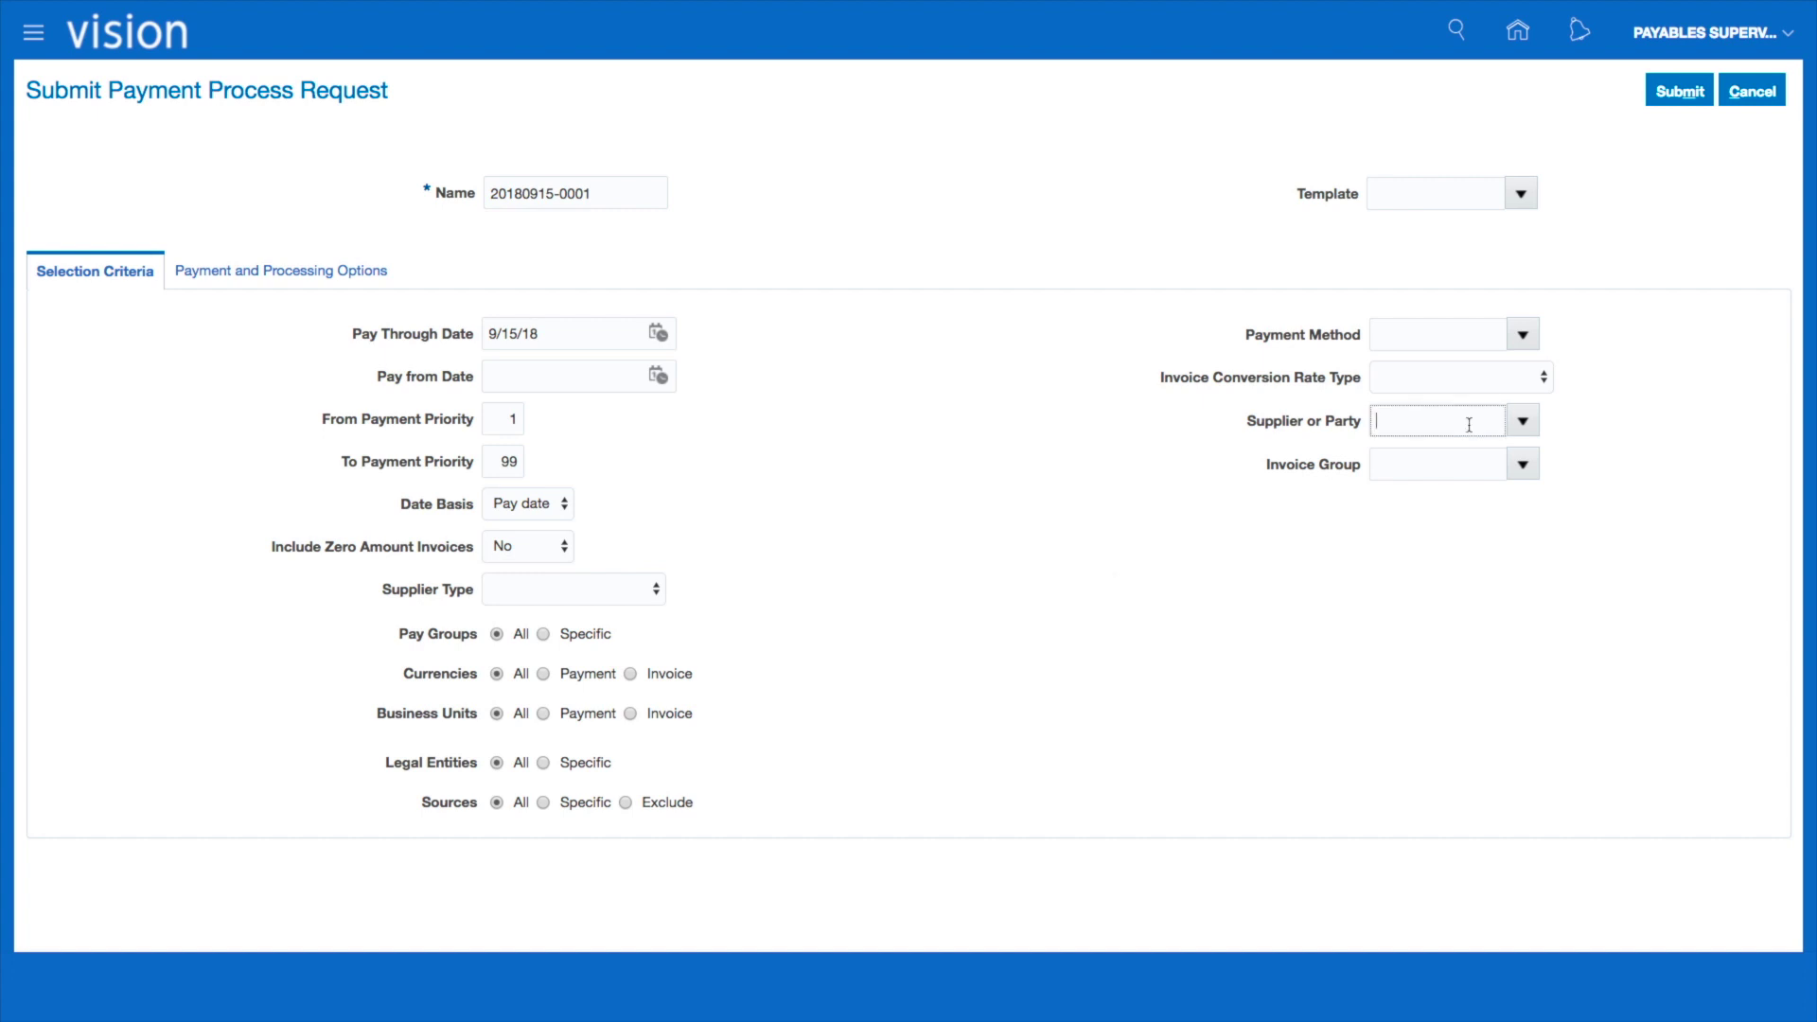
{"action": "type", "text": "Lee Supplie"}
{"action": "left_click", "coordinate": [1428, 460]}
{"action": "left_click", "coordinate": [655, 589]}
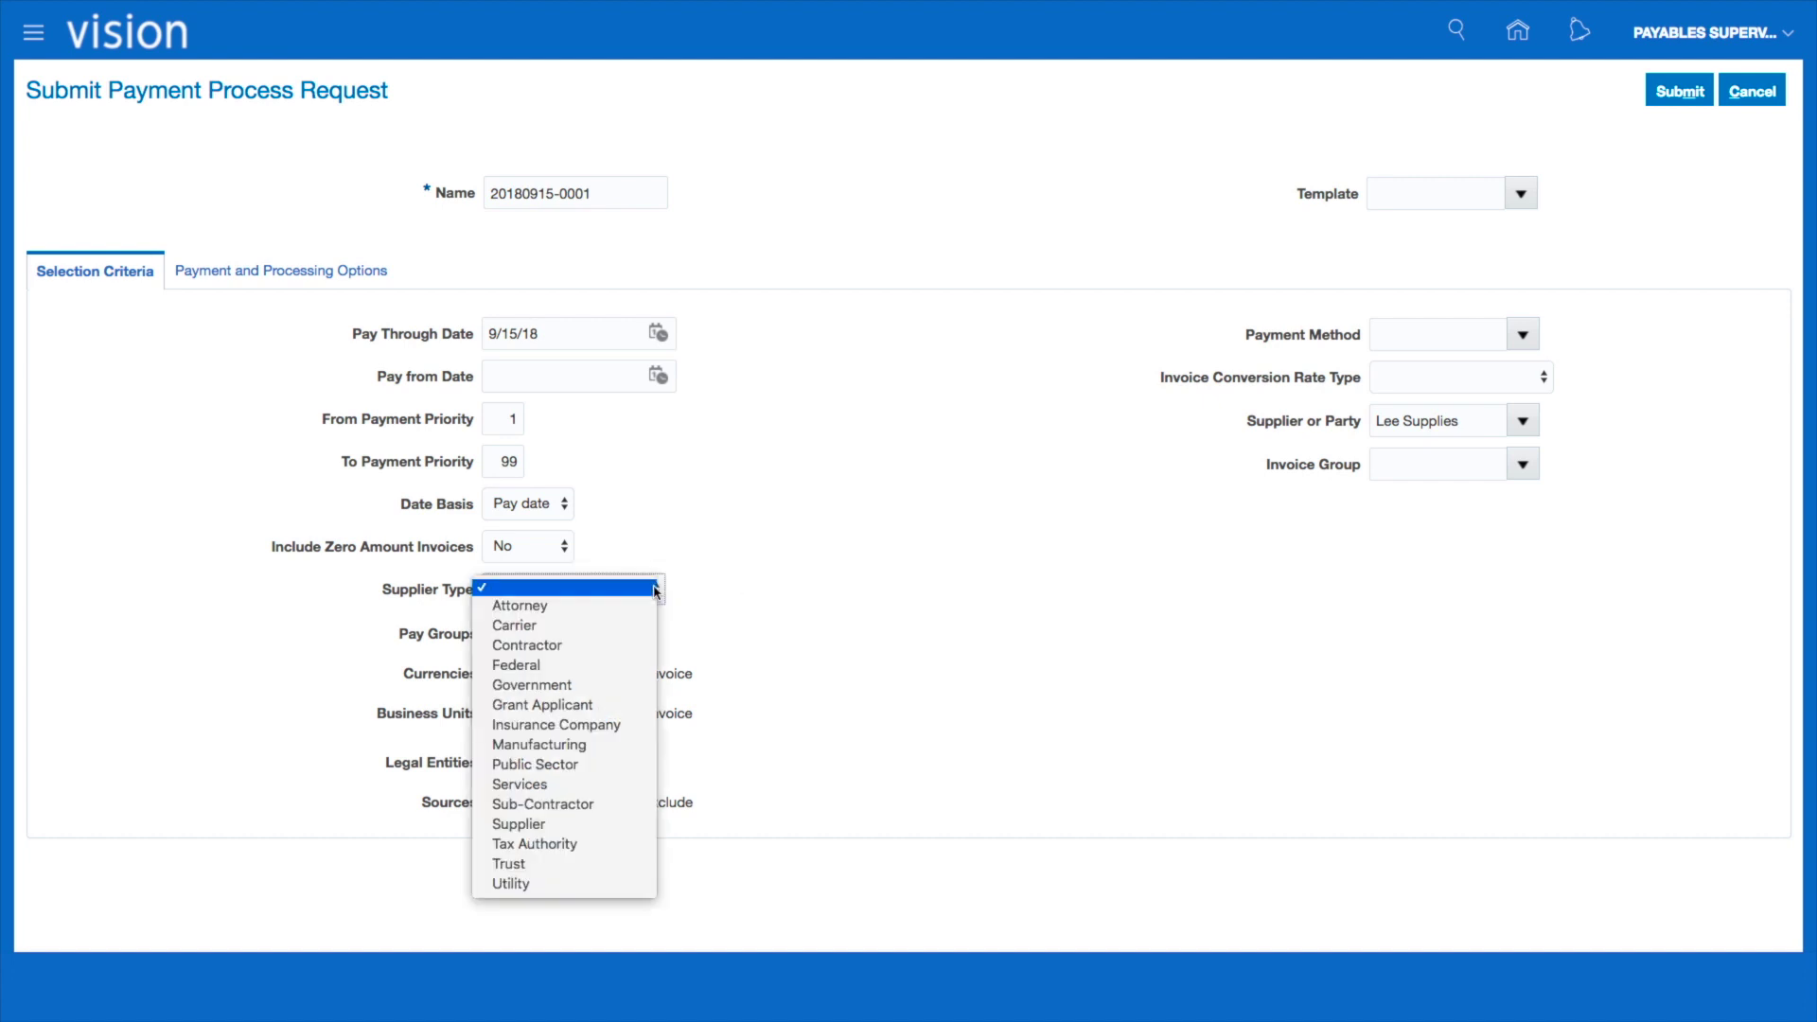
{"action": "left_click", "coordinate": [795, 668]}
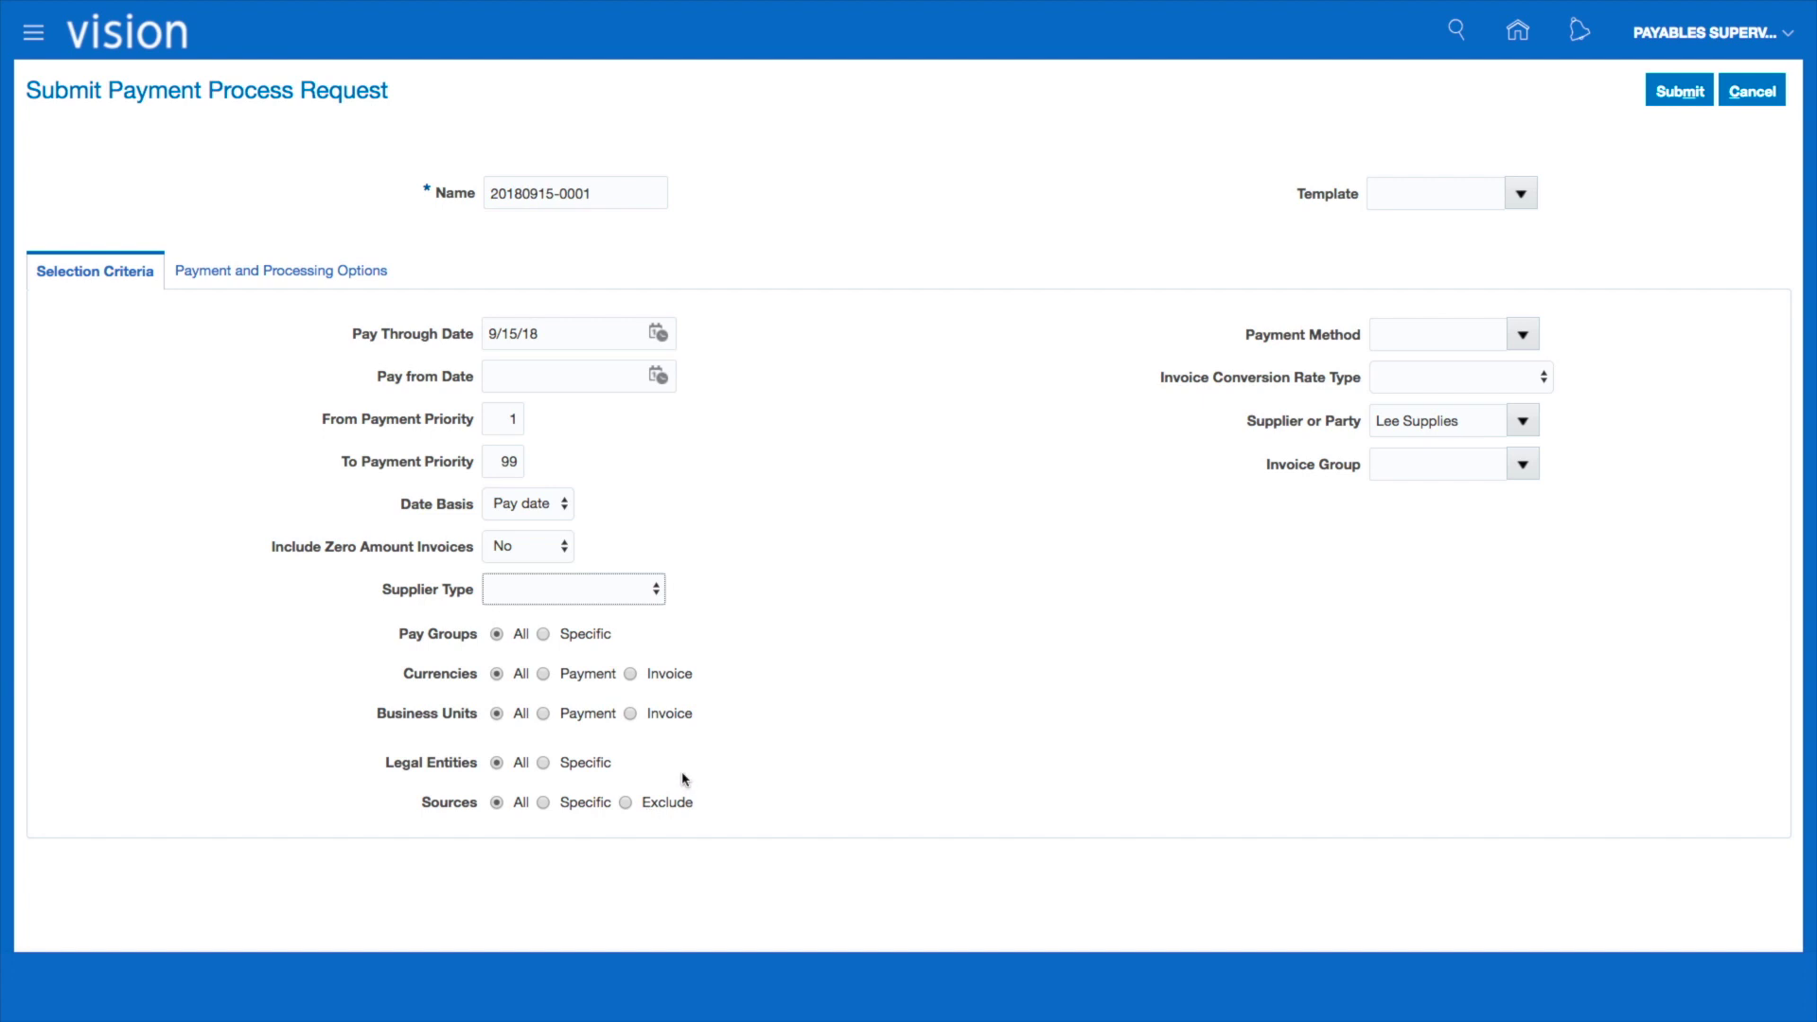
Step: Restrict the selection criteria to invoice business units and add US1 Business Unit
{"action": "left_click", "coordinate": [631, 714]}
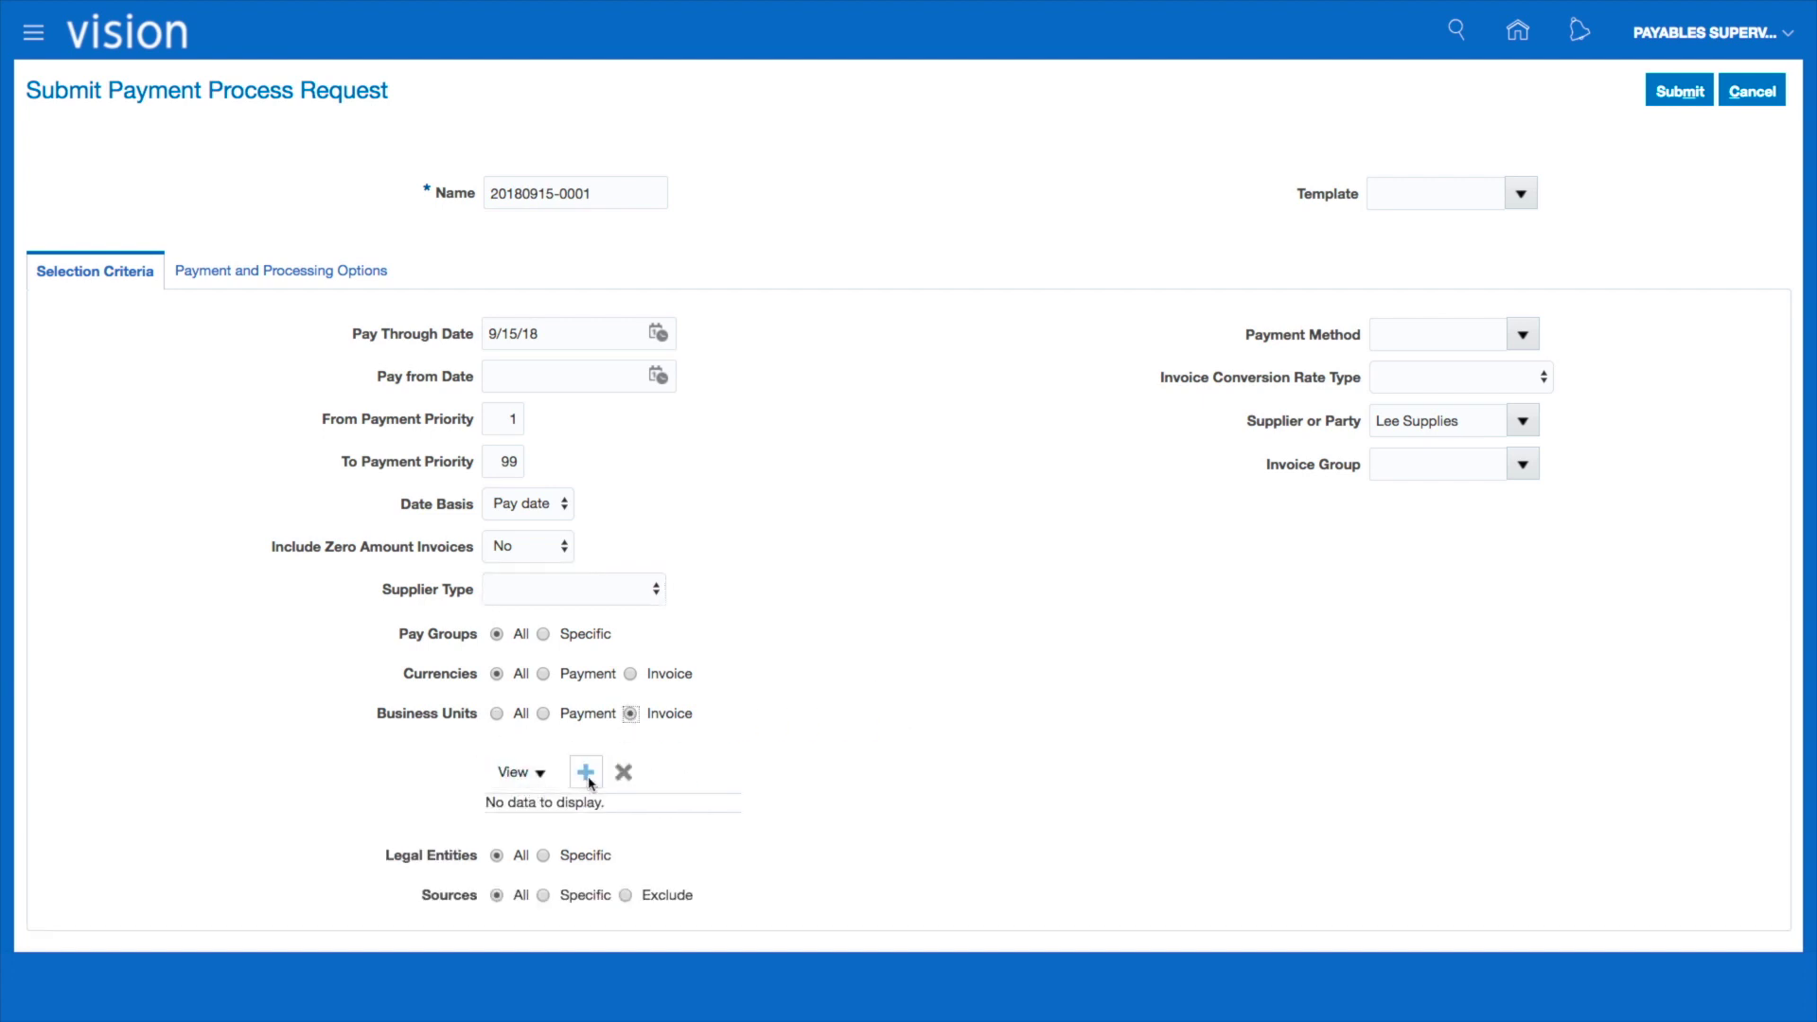
{"action": "left_click", "coordinate": [586, 773]}
{"action": "left_click", "coordinate": [711, 821]}
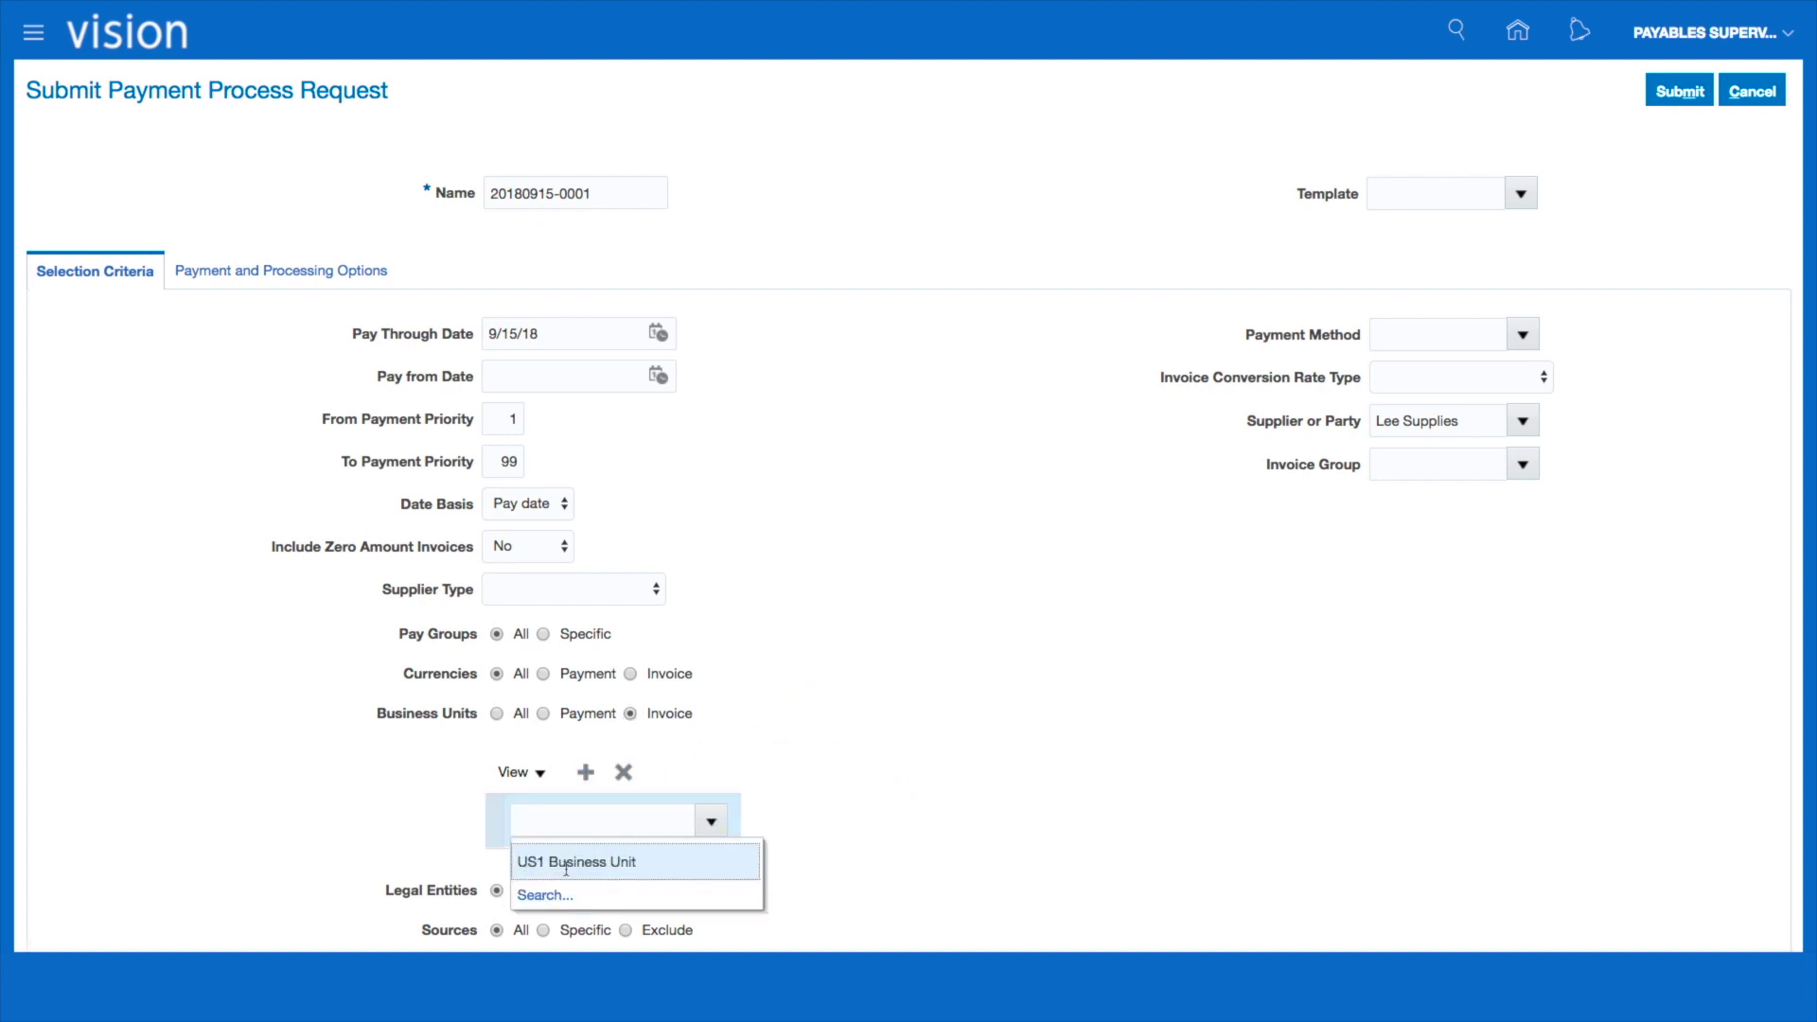
{"action": "left_click", "coordinate": [565, 866]}
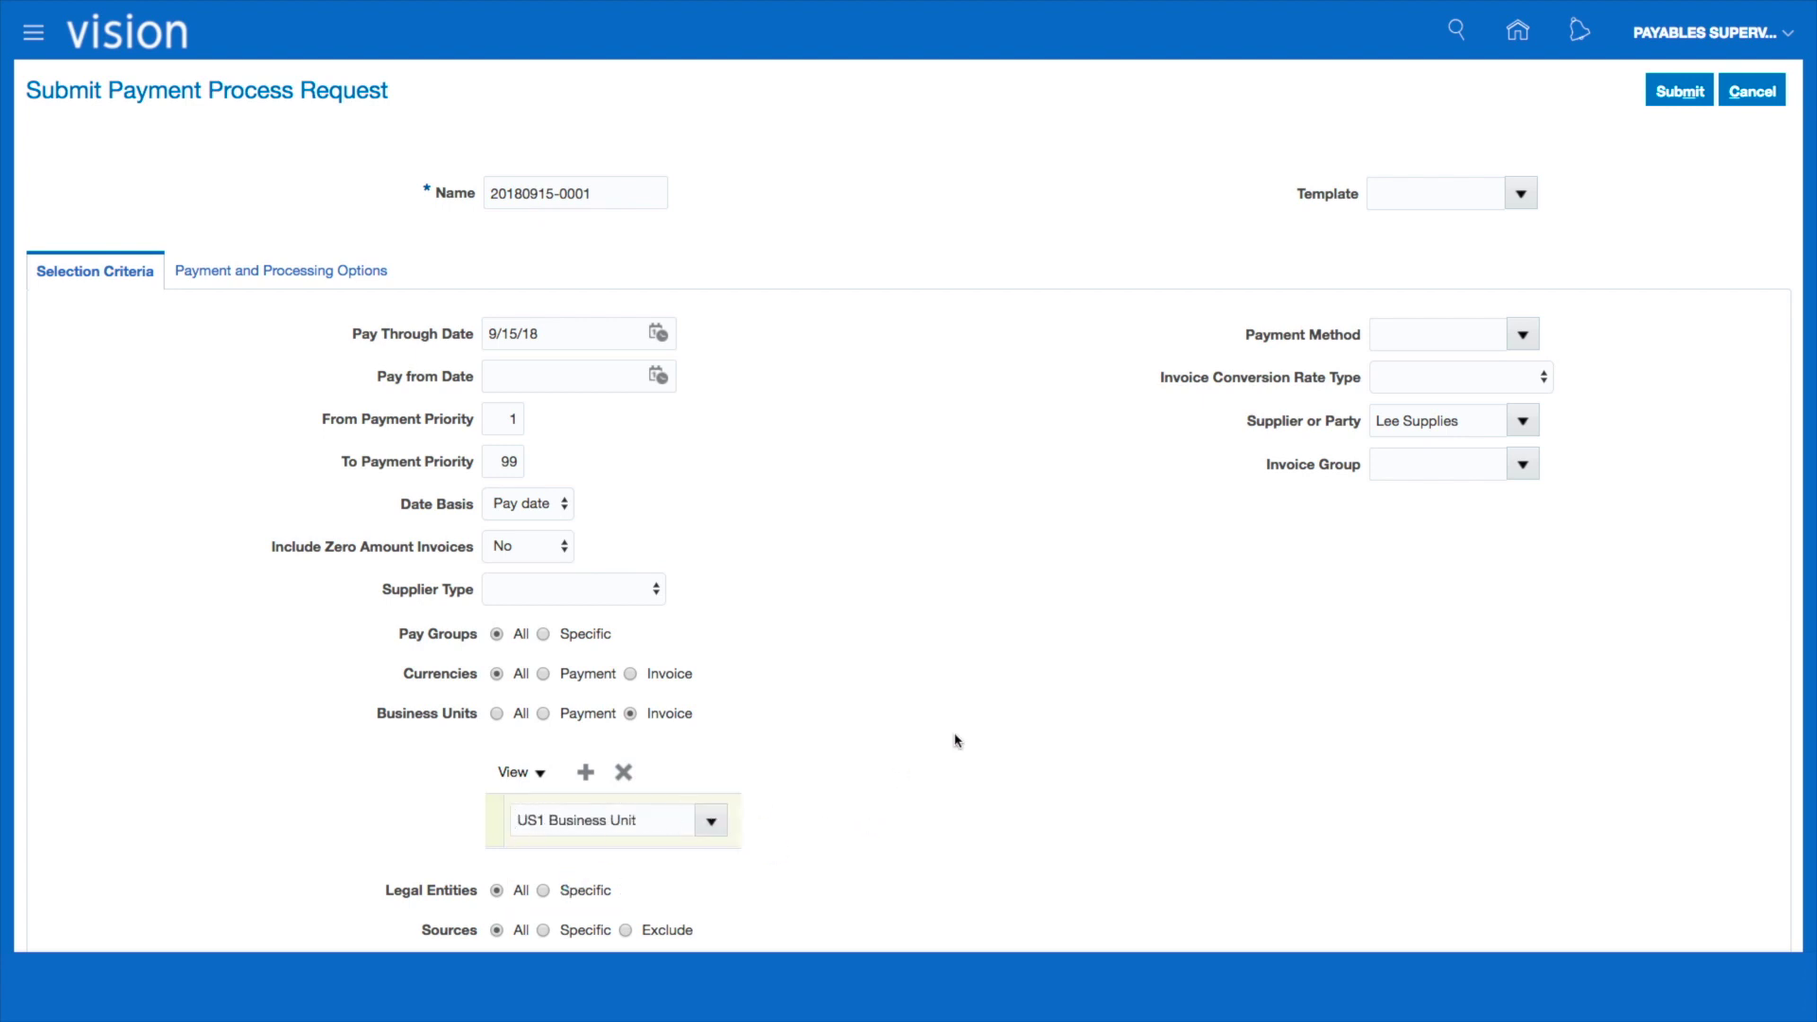
Step: In the payment attributes, choose the BofA disbursement bank account and the SWIFT MT103 payment process profile
{"action": "left_click", "coordinate": [274, 275]}
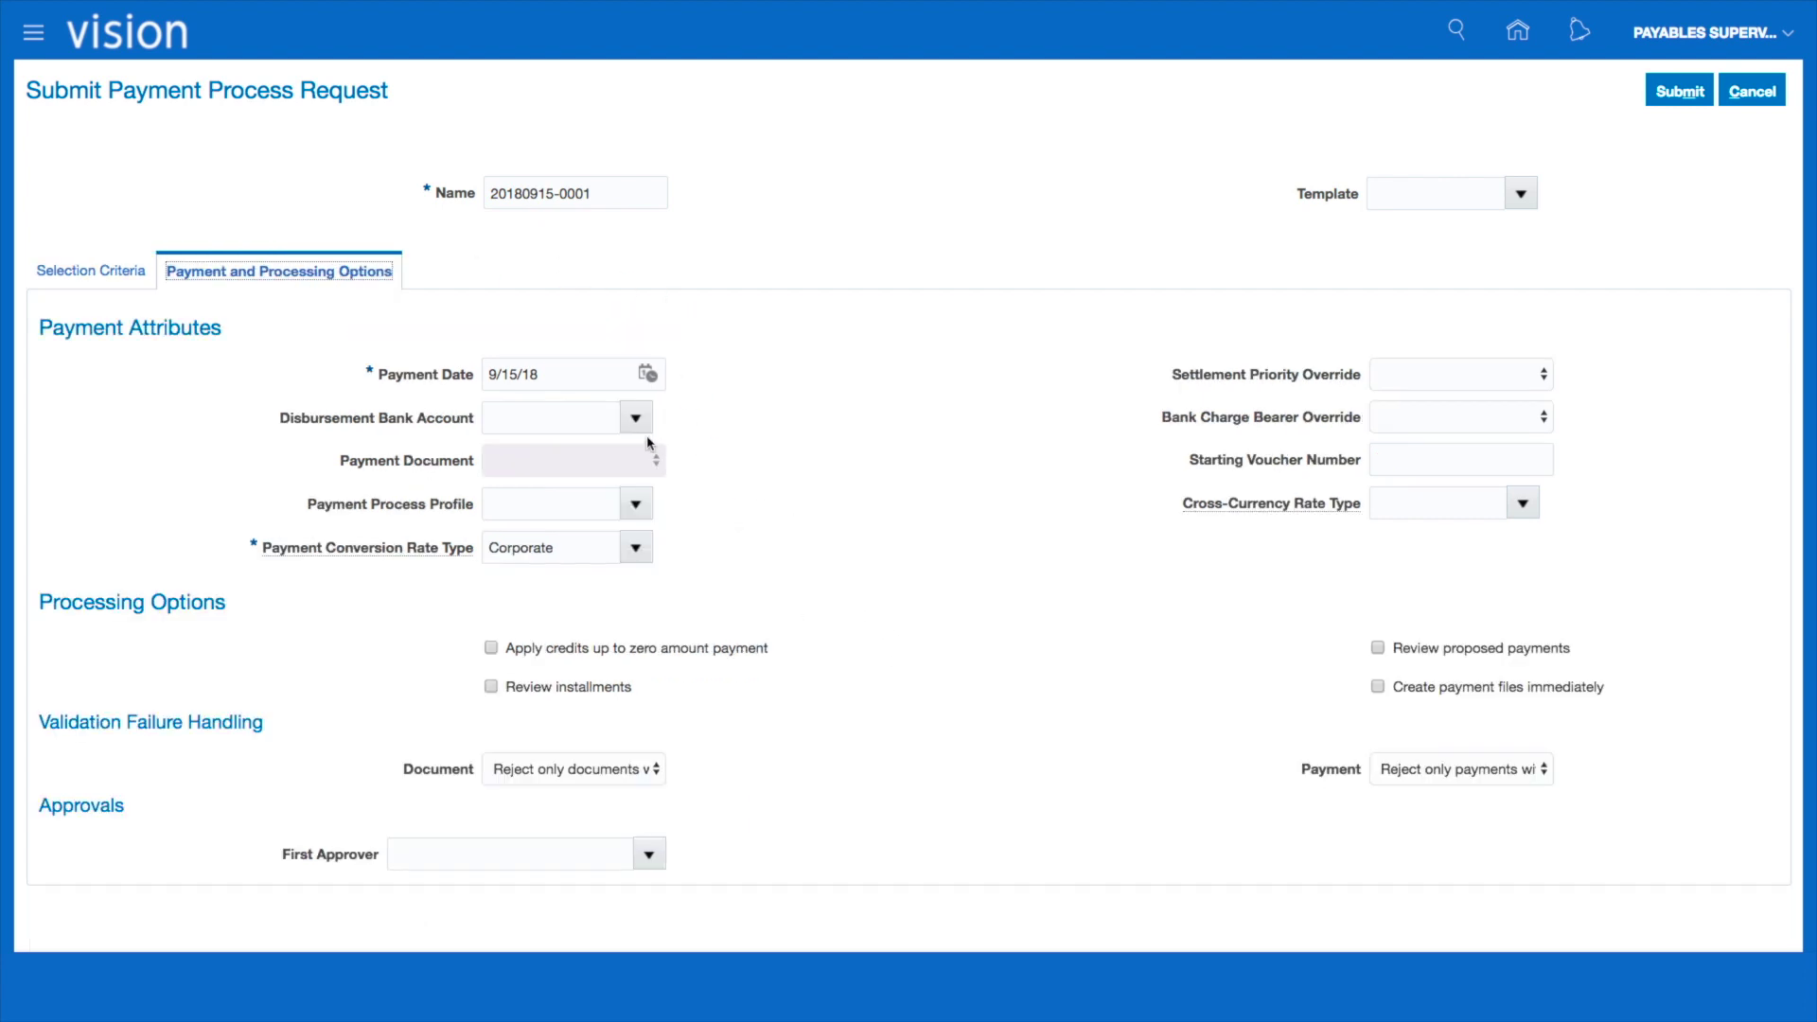
{"action": "left_click", "coordinate": [635, 416]}
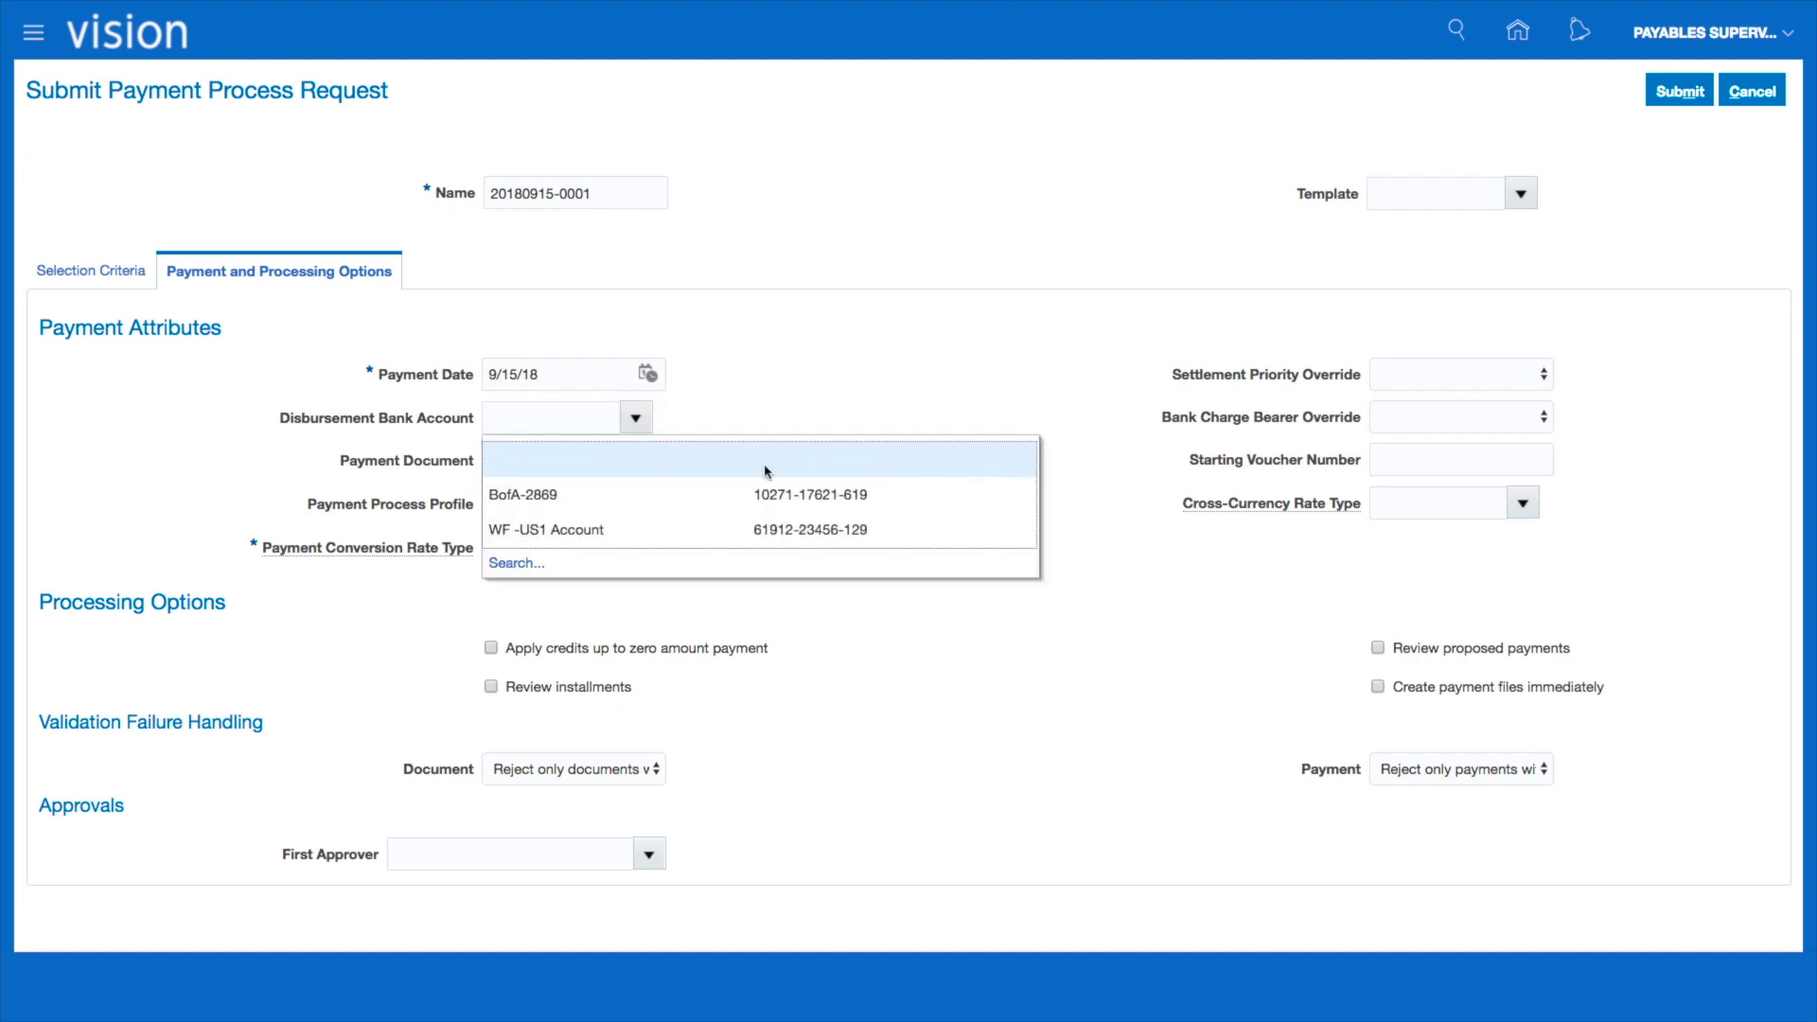
{"action": "left_click", "coordinate": [546, 502]}
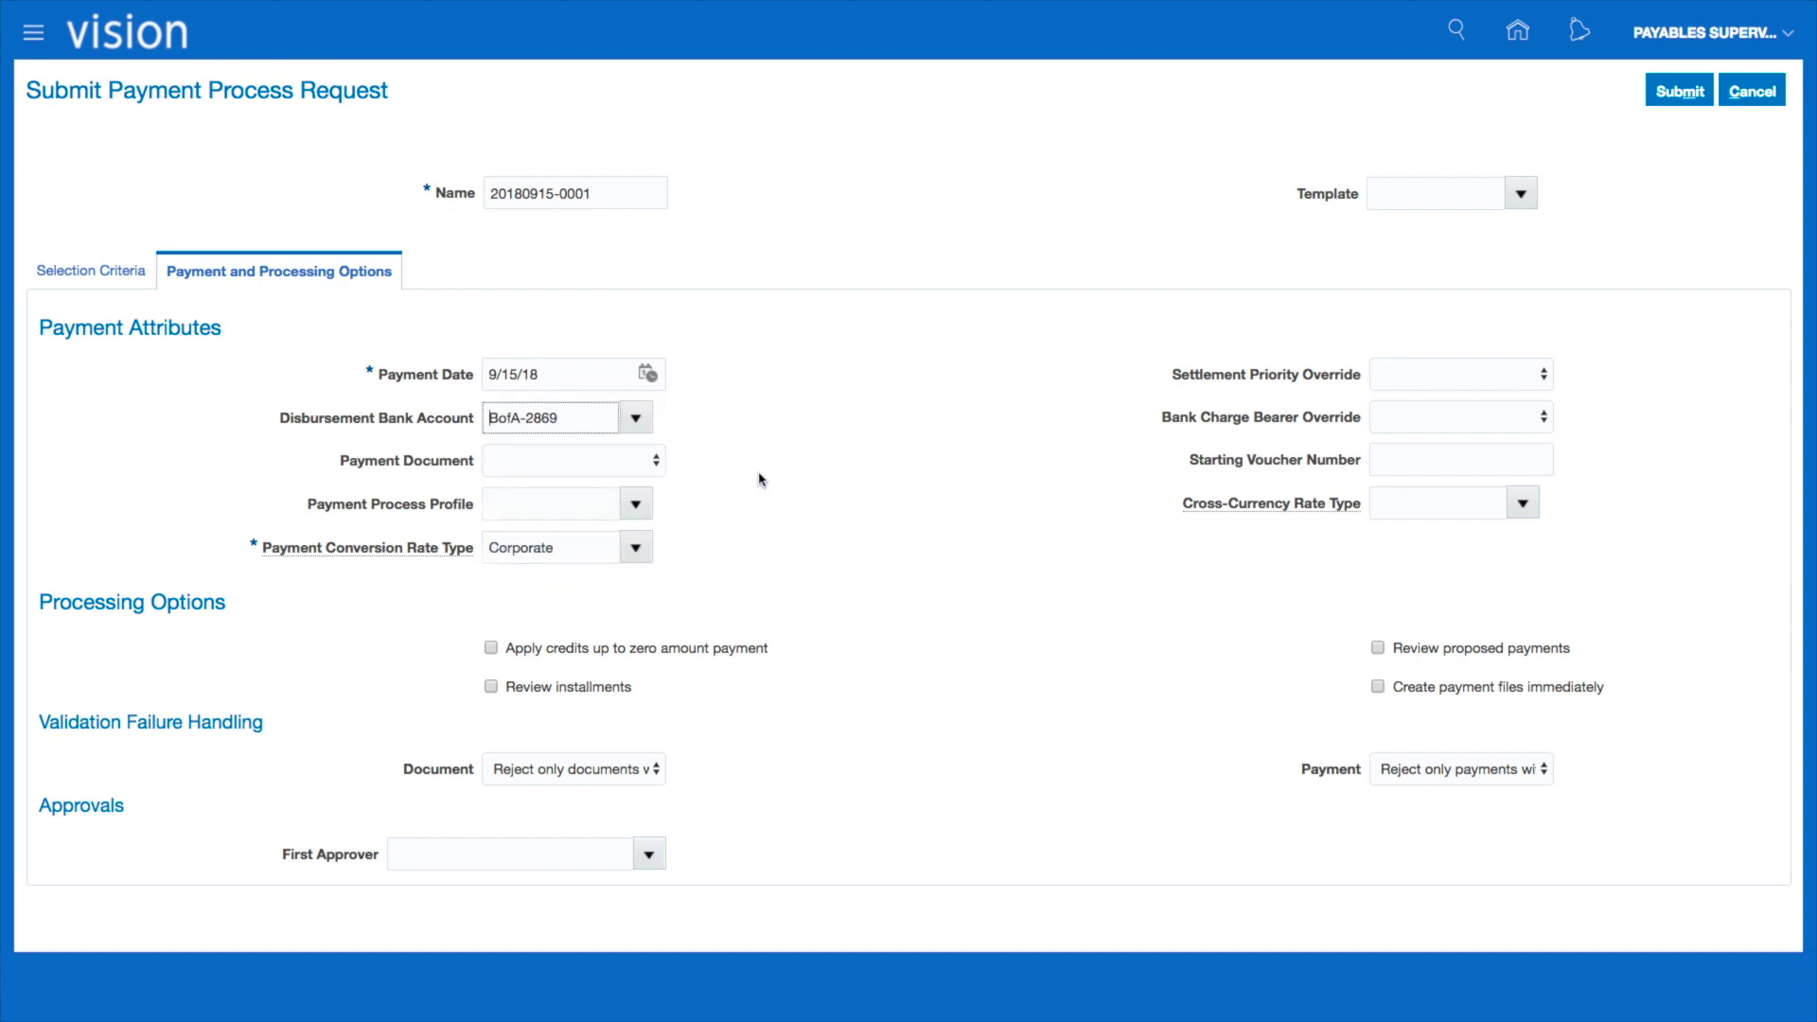
{"action": "left_click", "coordinate": [635, 504]}
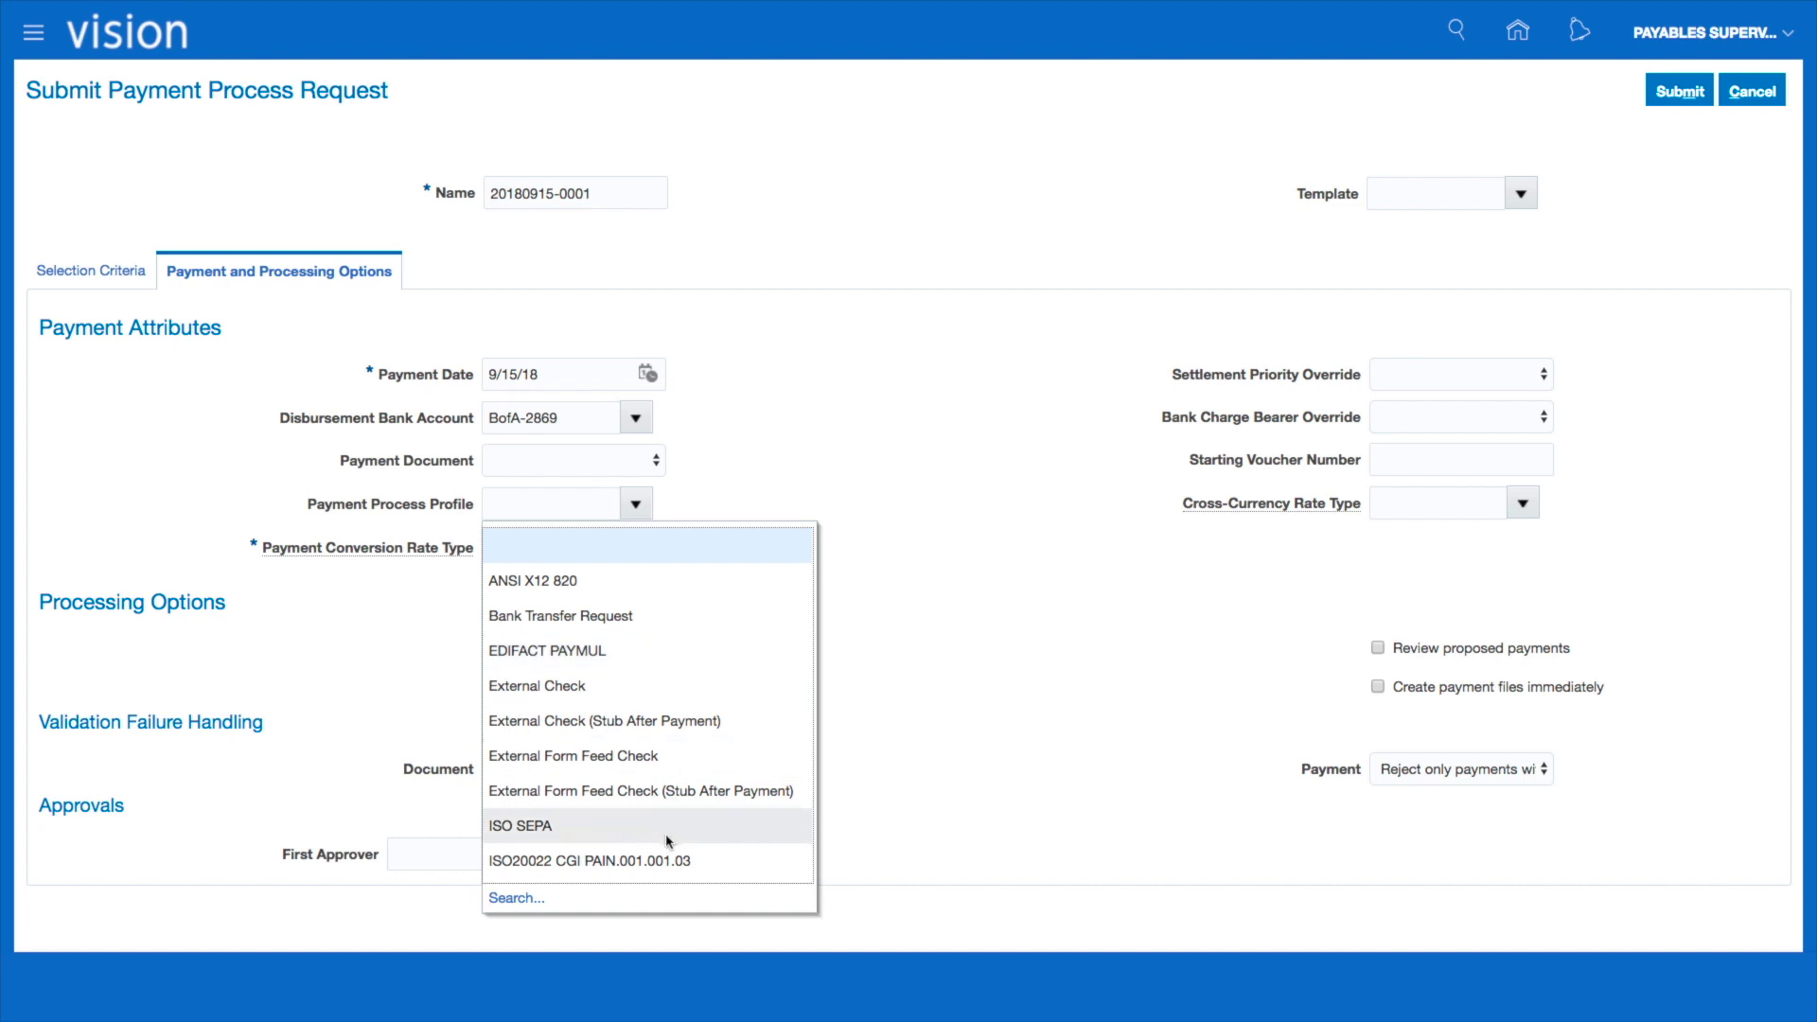
{"action": "scroll", "coordinate": [705, 787], "scroll_direction": "down", "scroll_amount": 4}
{"action": "scroll", "coordinate": [693, 788], "scroll_direction": "down", "scroll_amount": 7}
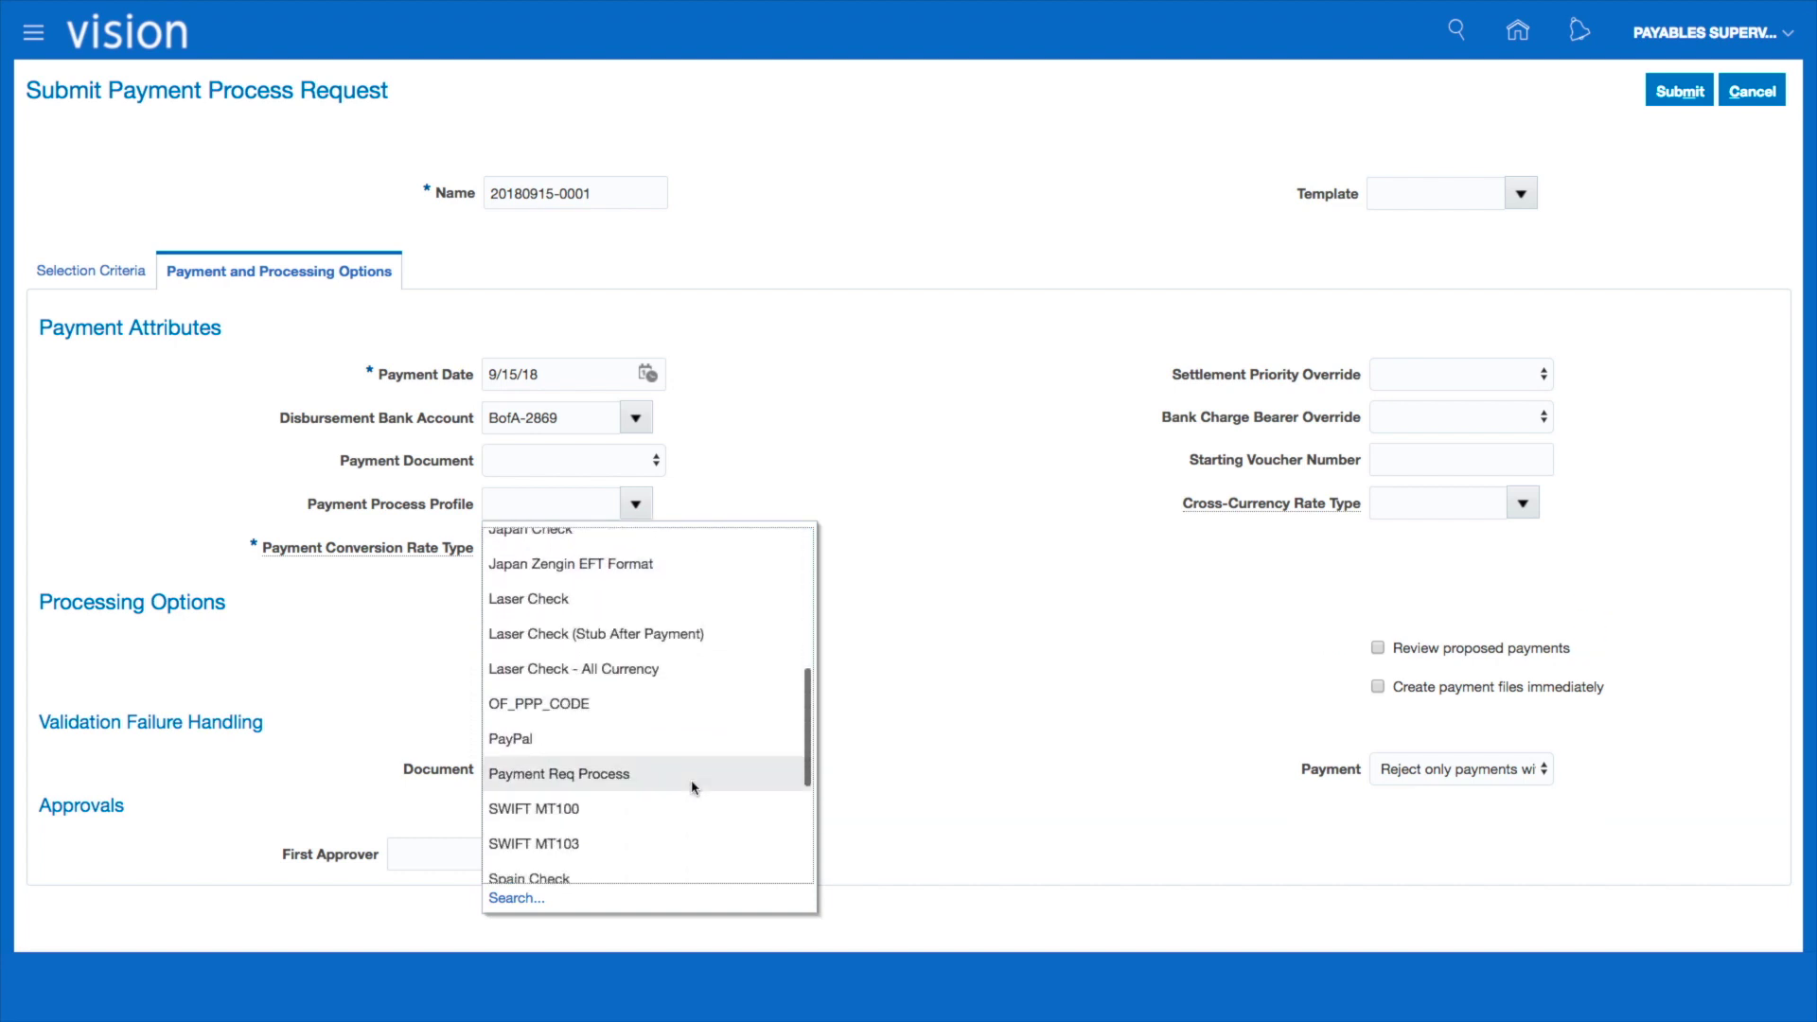
{"action": "left_click", "coordinate": [527, 848]}
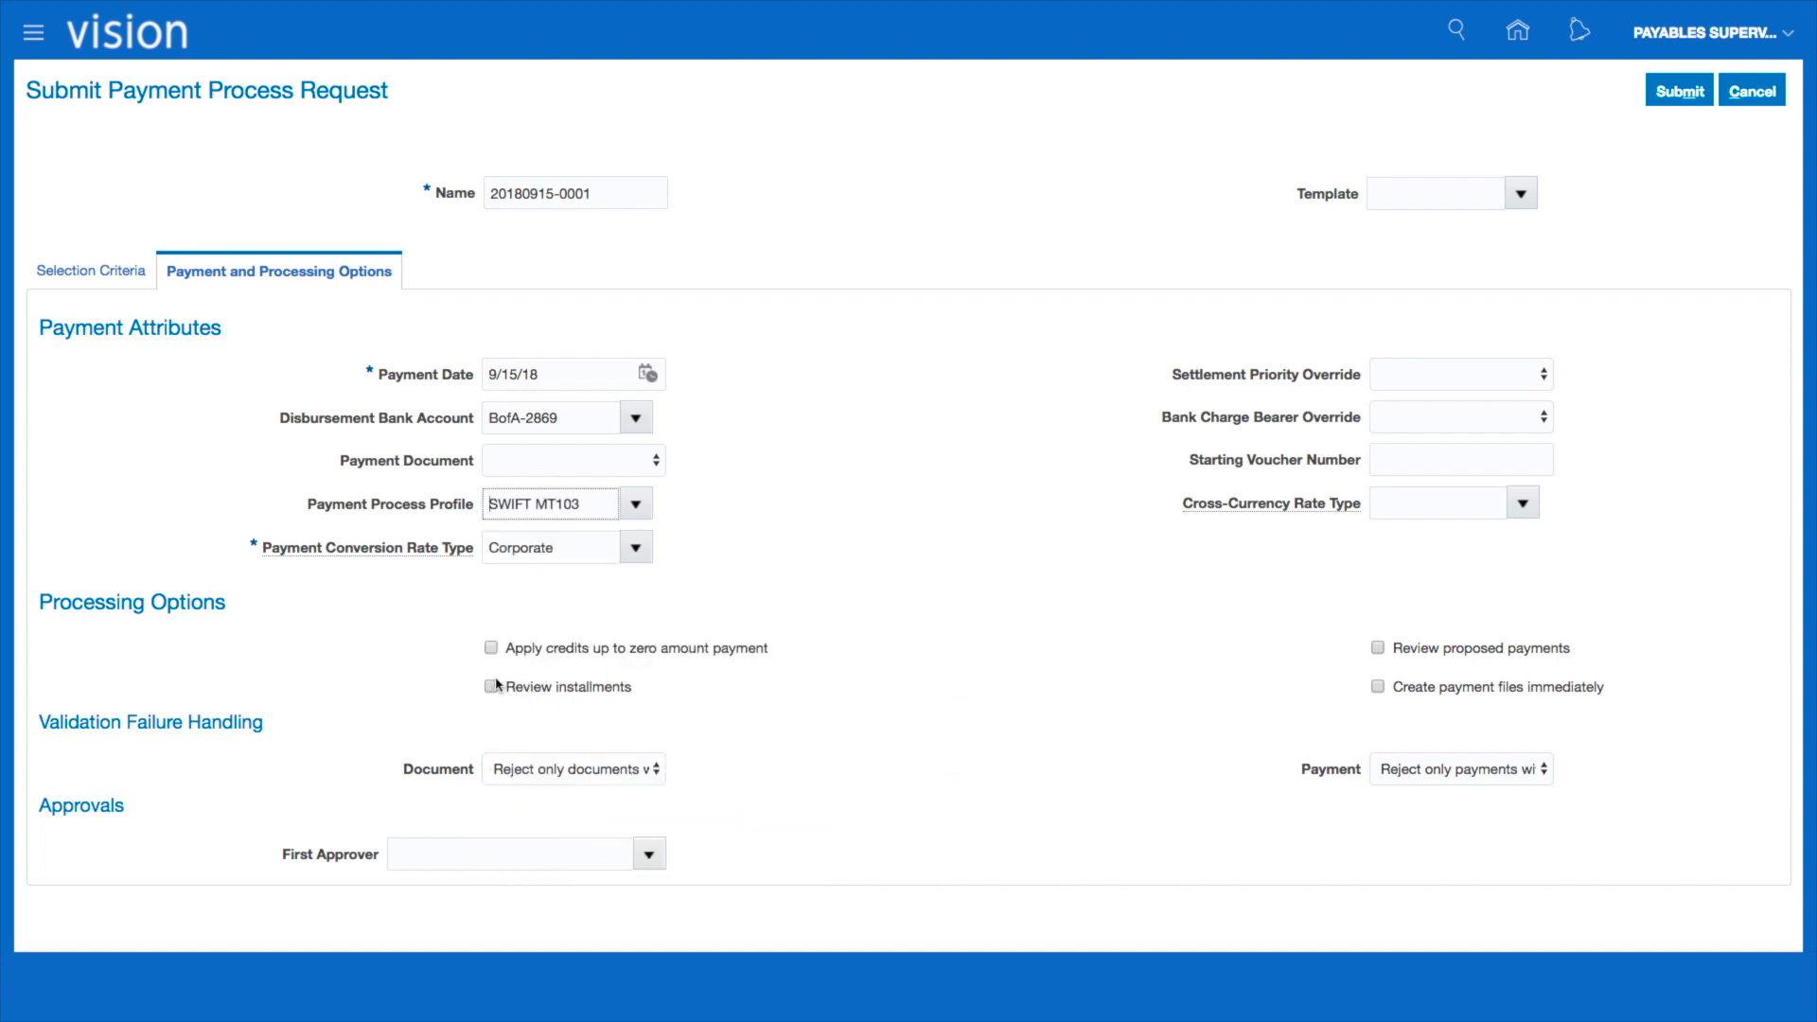
Step: Enable applying credits up to zero amount payment, reviewing installments, reviewing proposed payments and creating payment files immediately
{"action": "left_click", "coordinate": [491, 649]}
{"action": "left_click", "coordinate": [1378, 648]}
{"action": "left_click", "coordinate": [1378, 687]}
Step: Examine the available choices for First Approver, Payment Document, Settlement Priority Override and Bank Charge Bearer Override
{"action": "left_click", "coordinate": [649, 856]}
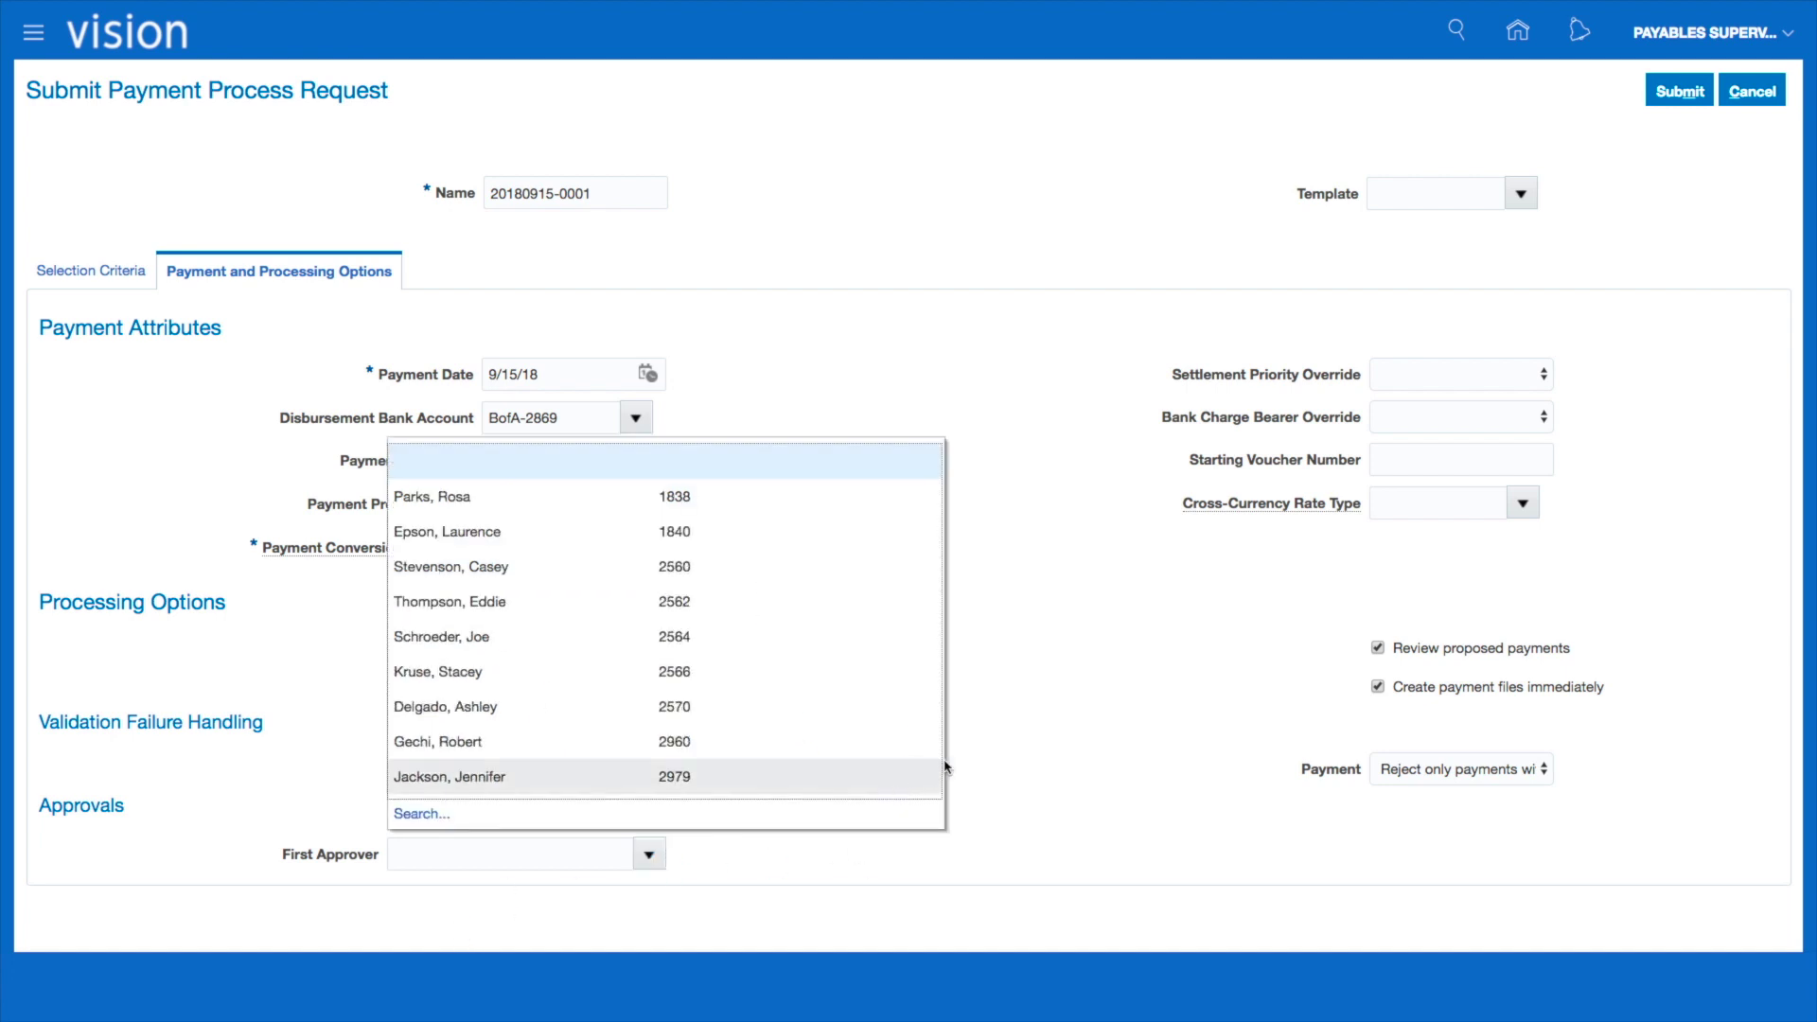
{"action": "left_click", "coordinate": [1057, 787]}
{"action": "left_click", "coordinate": [654, 461]}
{"action": "left_click", "coordinate": [812, 478]}
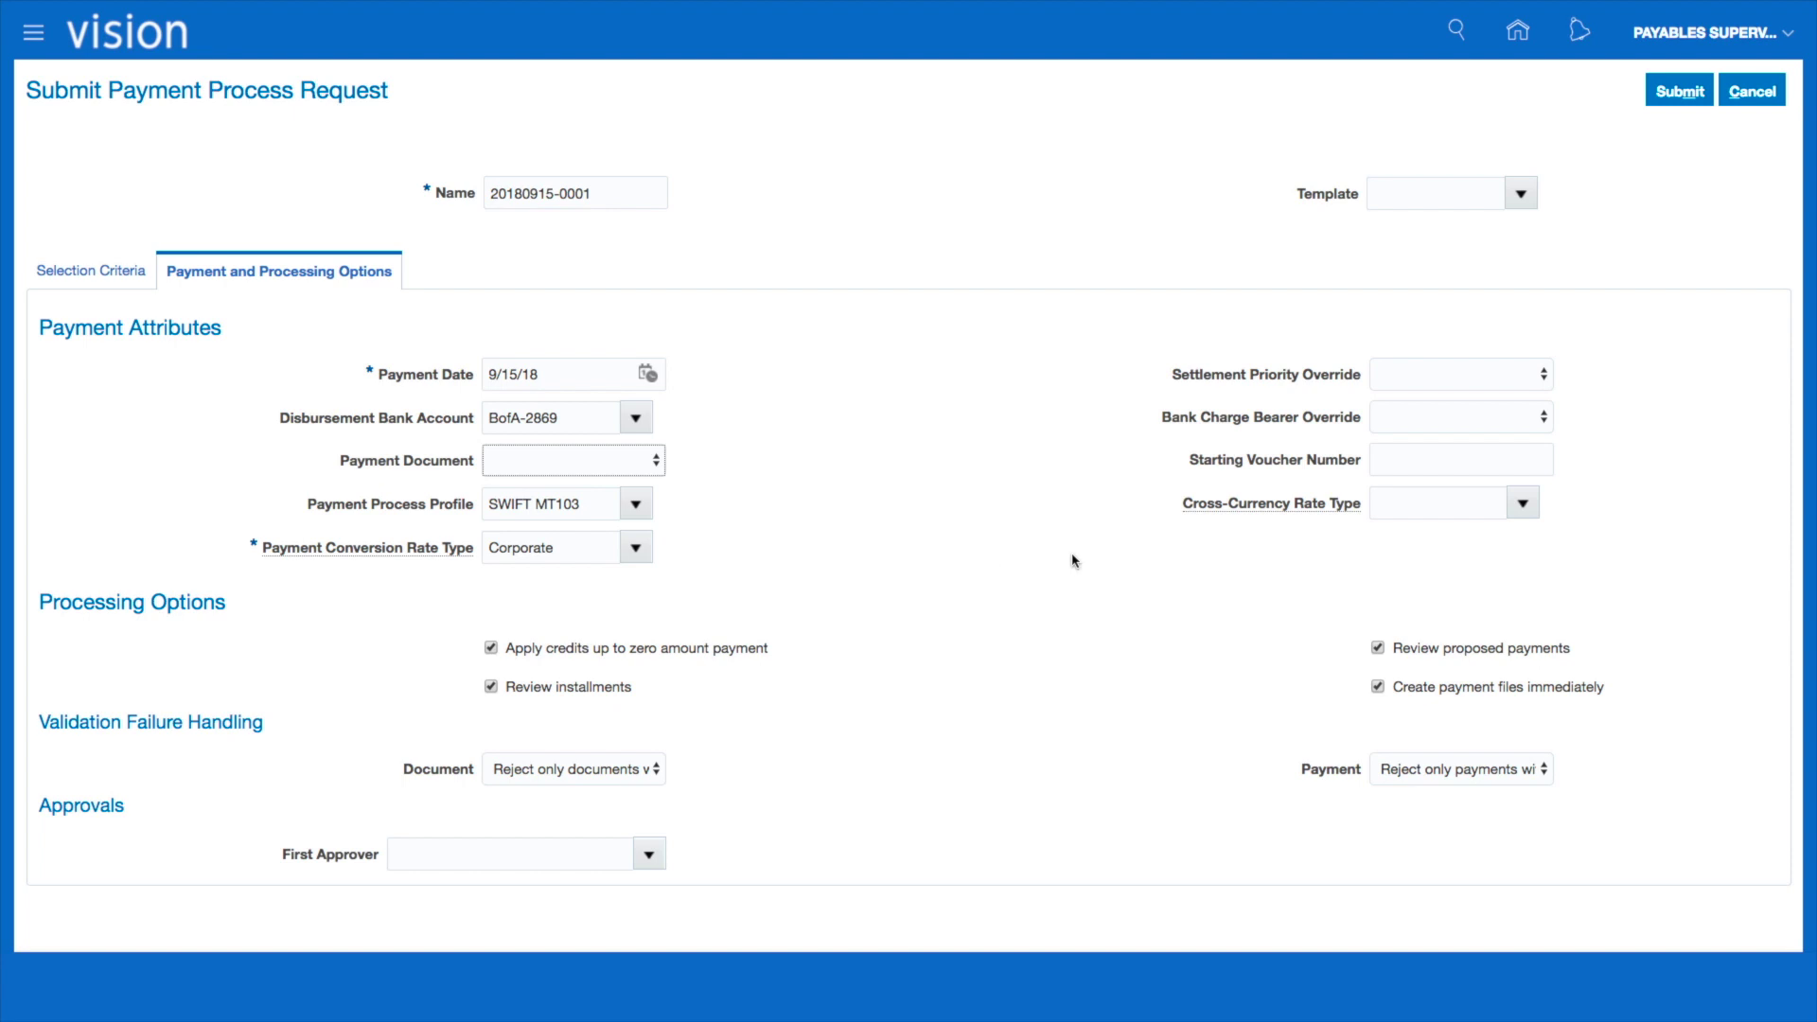
{"action": "left_click", "coordinate": [1545, 375]}
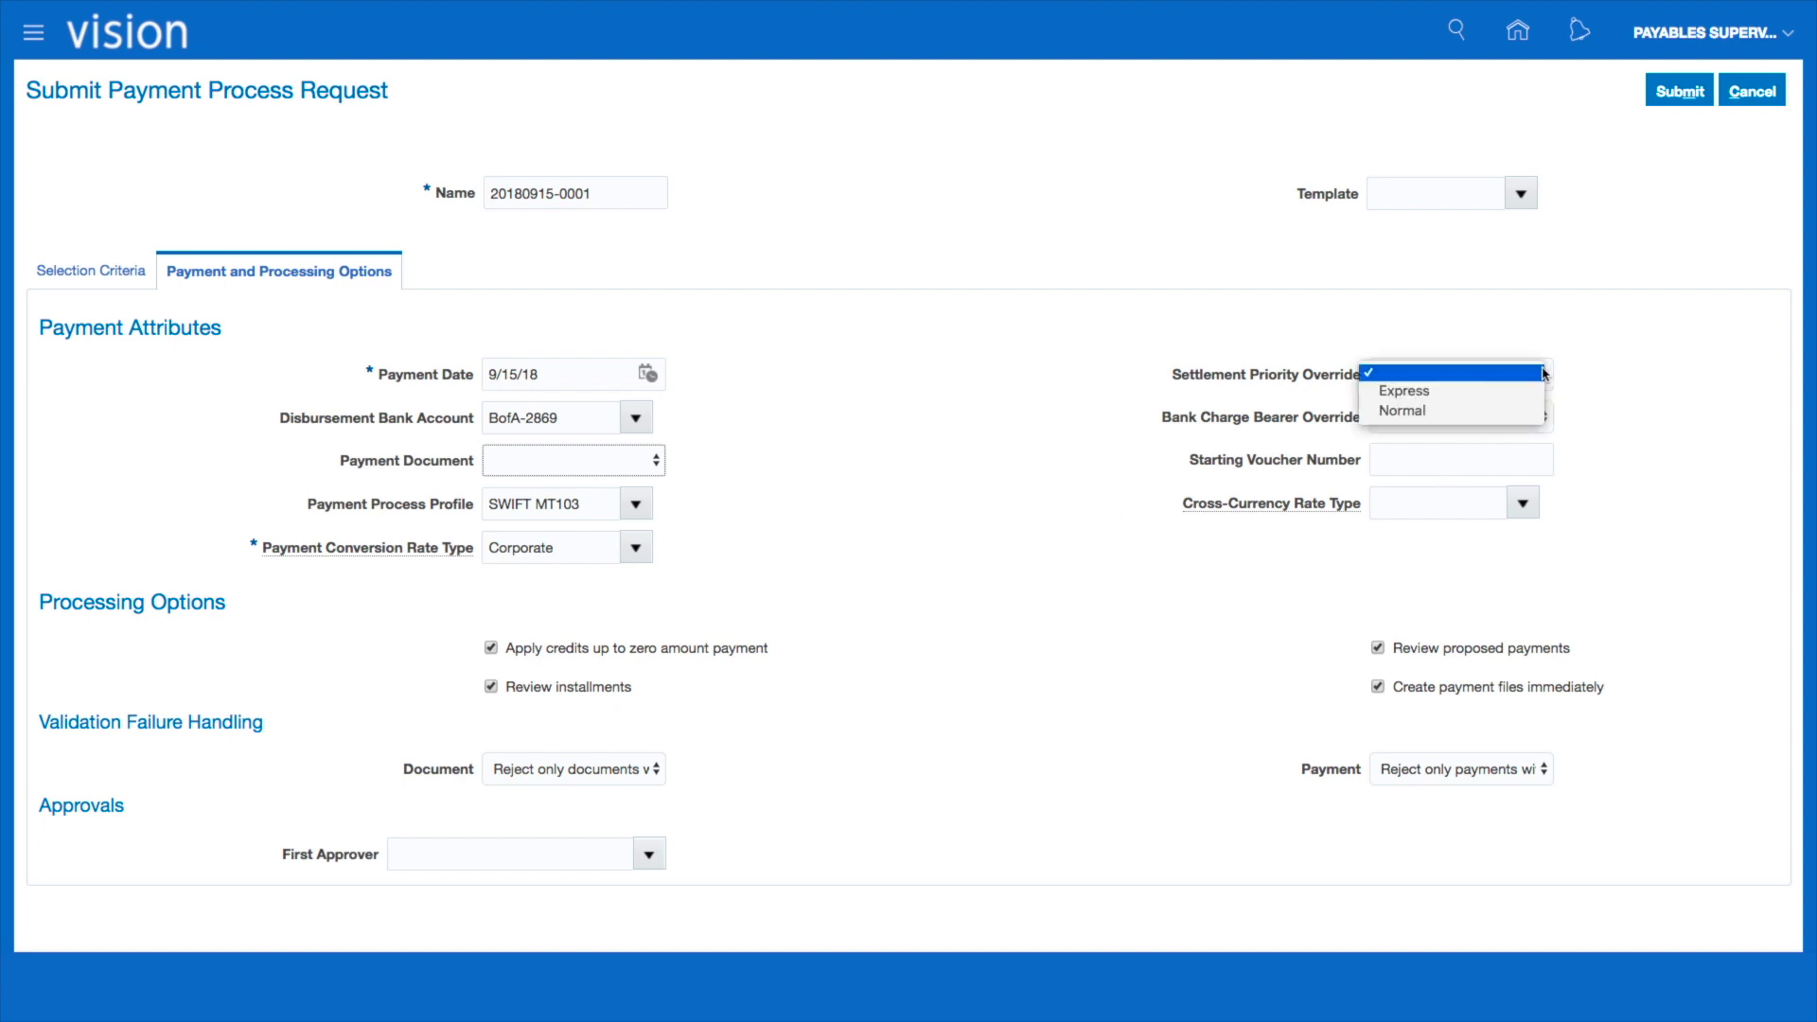
{"action": "left_click", "coordinate": [1636, 383]}
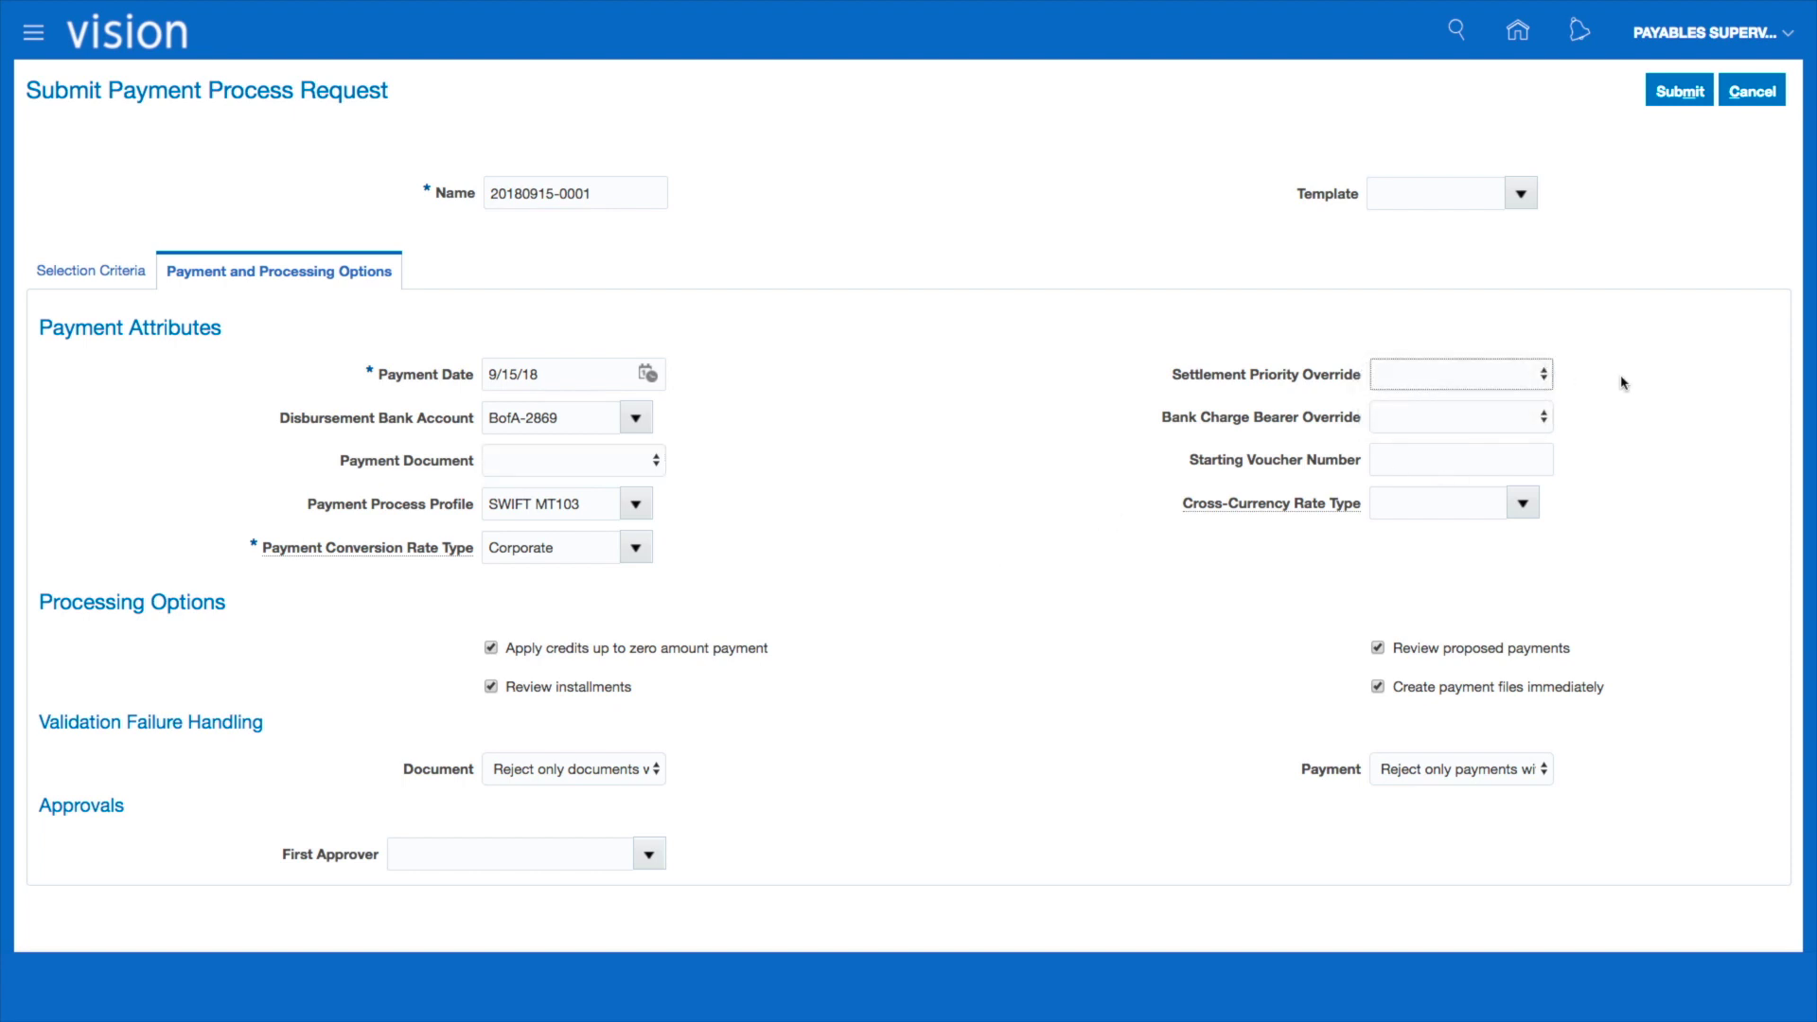
{"action": "left_click", "coordinate": [1545, 417]}
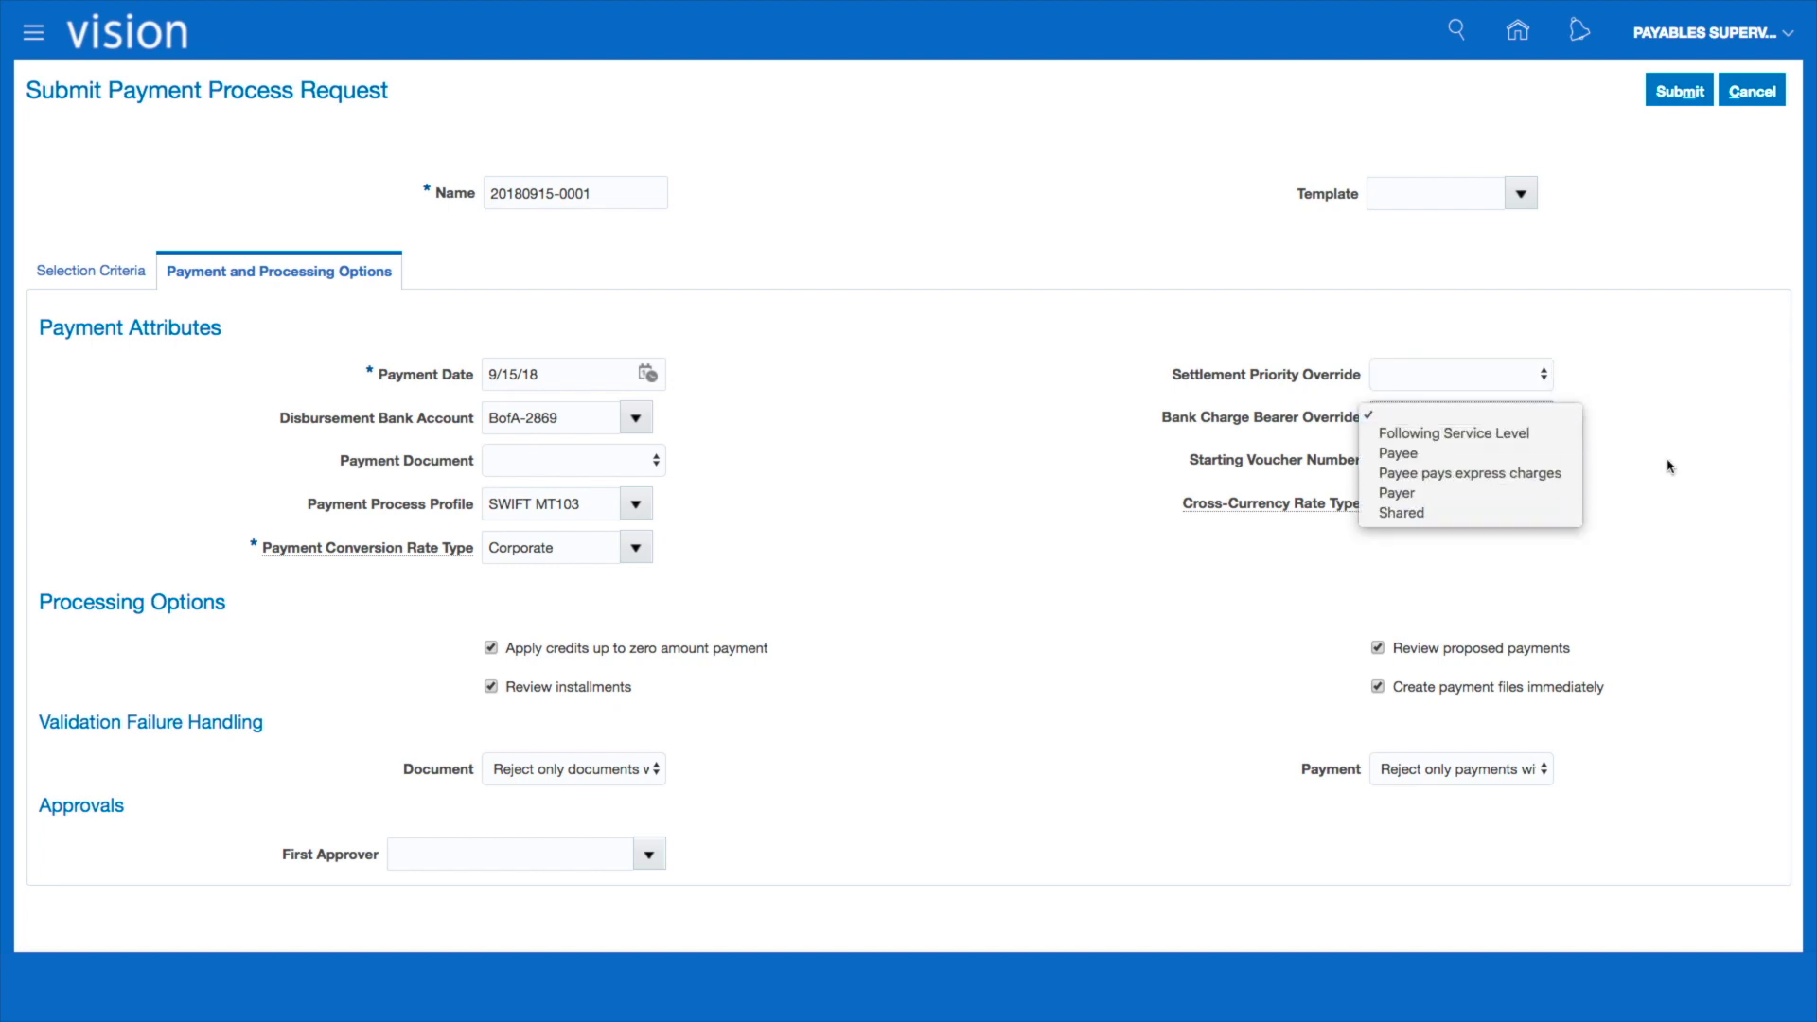
{"action": "left_click", "coordinate": [1692, 457]}
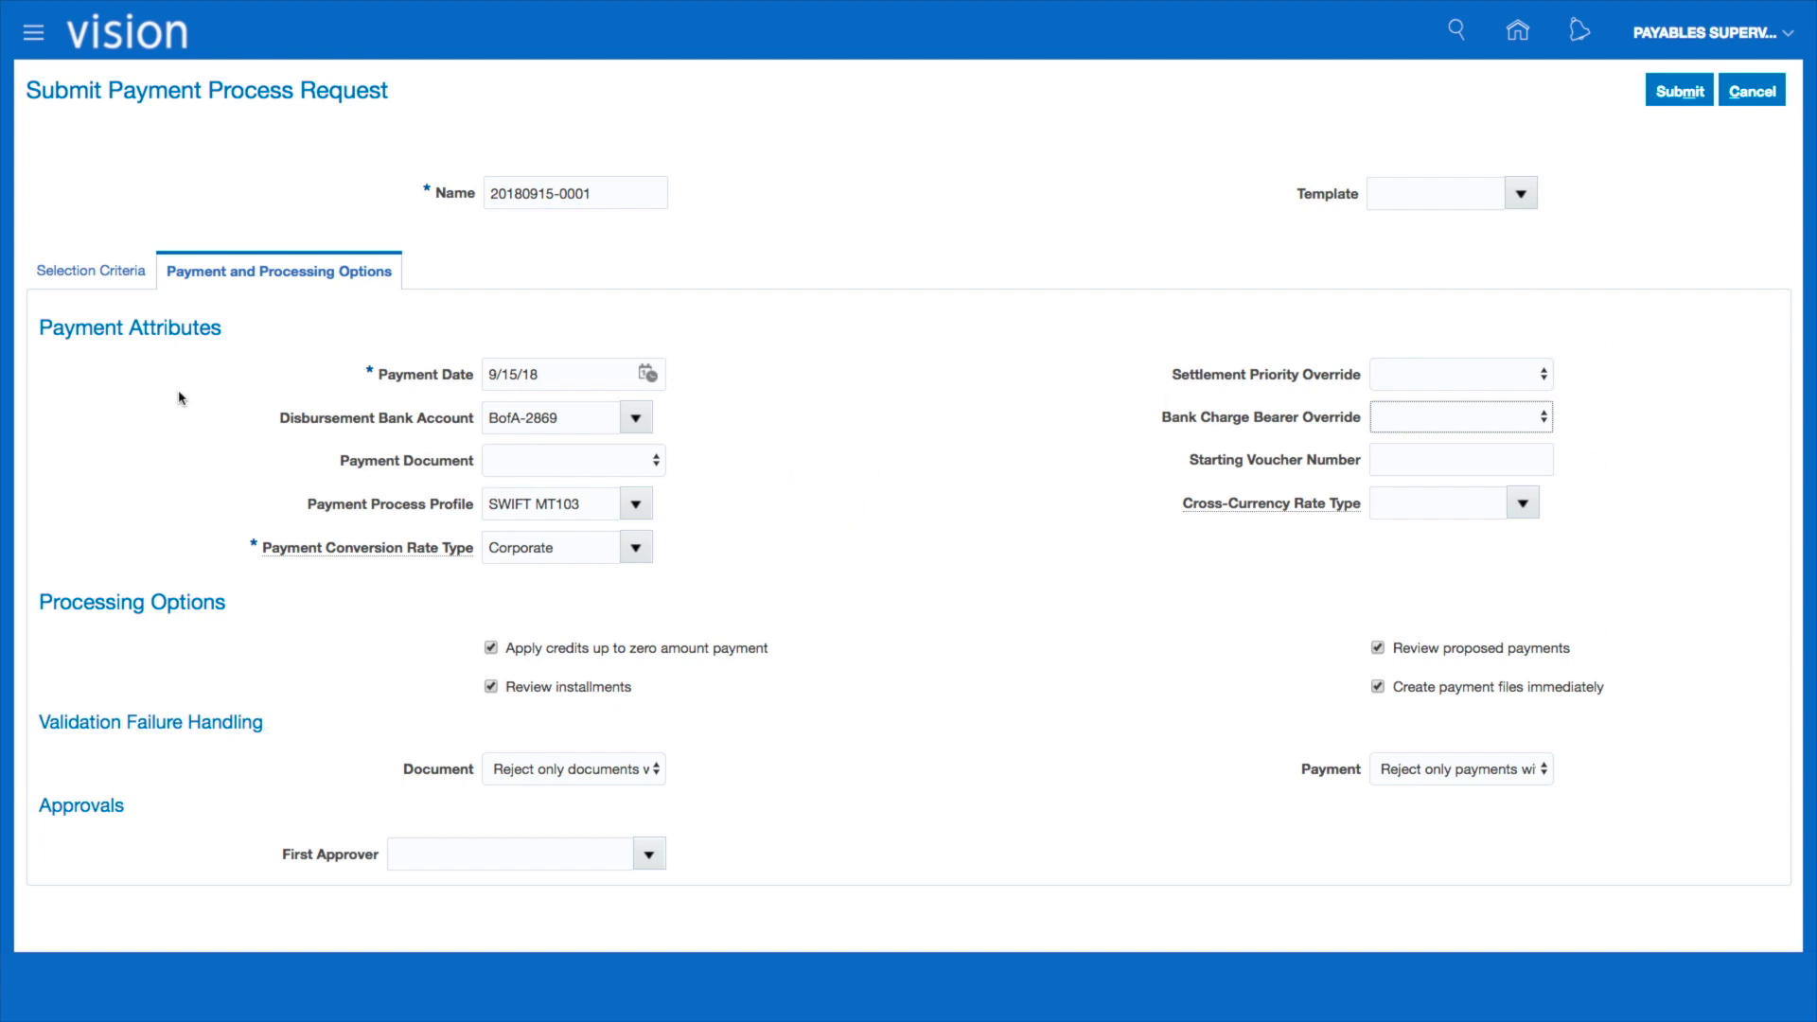
Step: Set the Pay Through Date in the selection criteria to 12/15/18 and submit the payment process request
{"action": "left_click", "coordinate": [81, 273]}
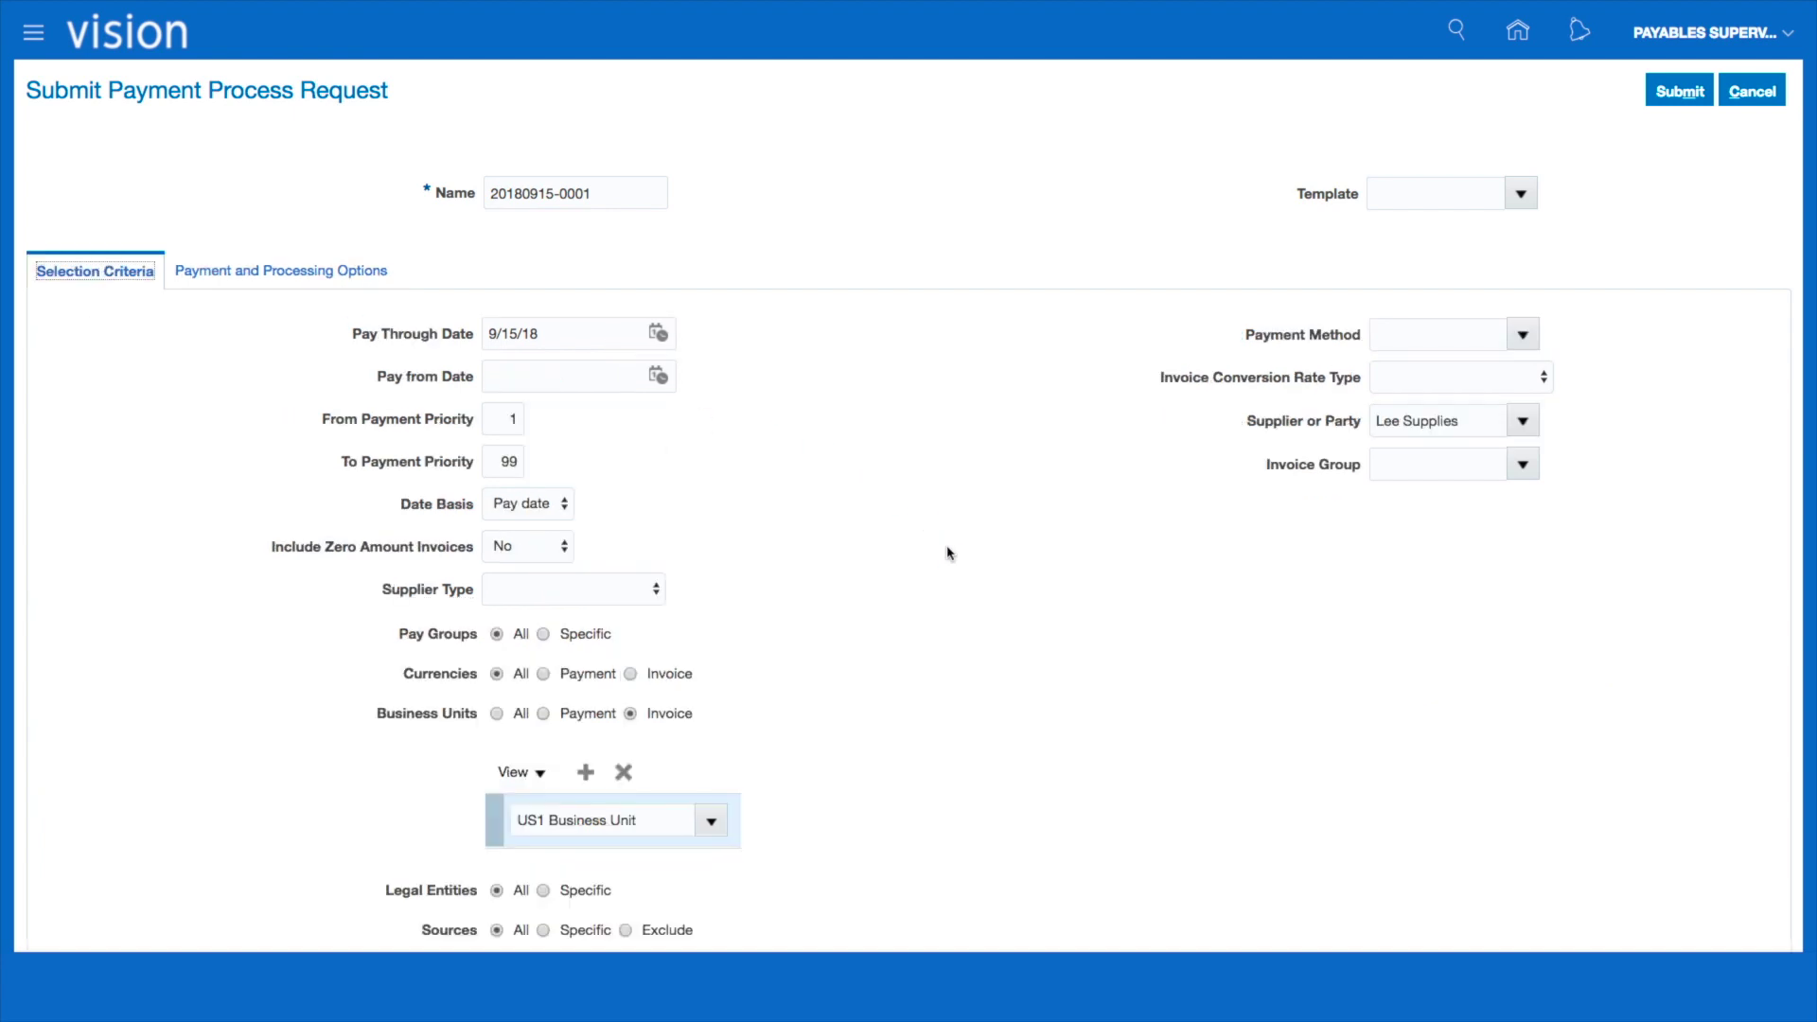
{"action": "left_click", "coordinate": [493, 331]}
{"action": "type", "text": "12"}
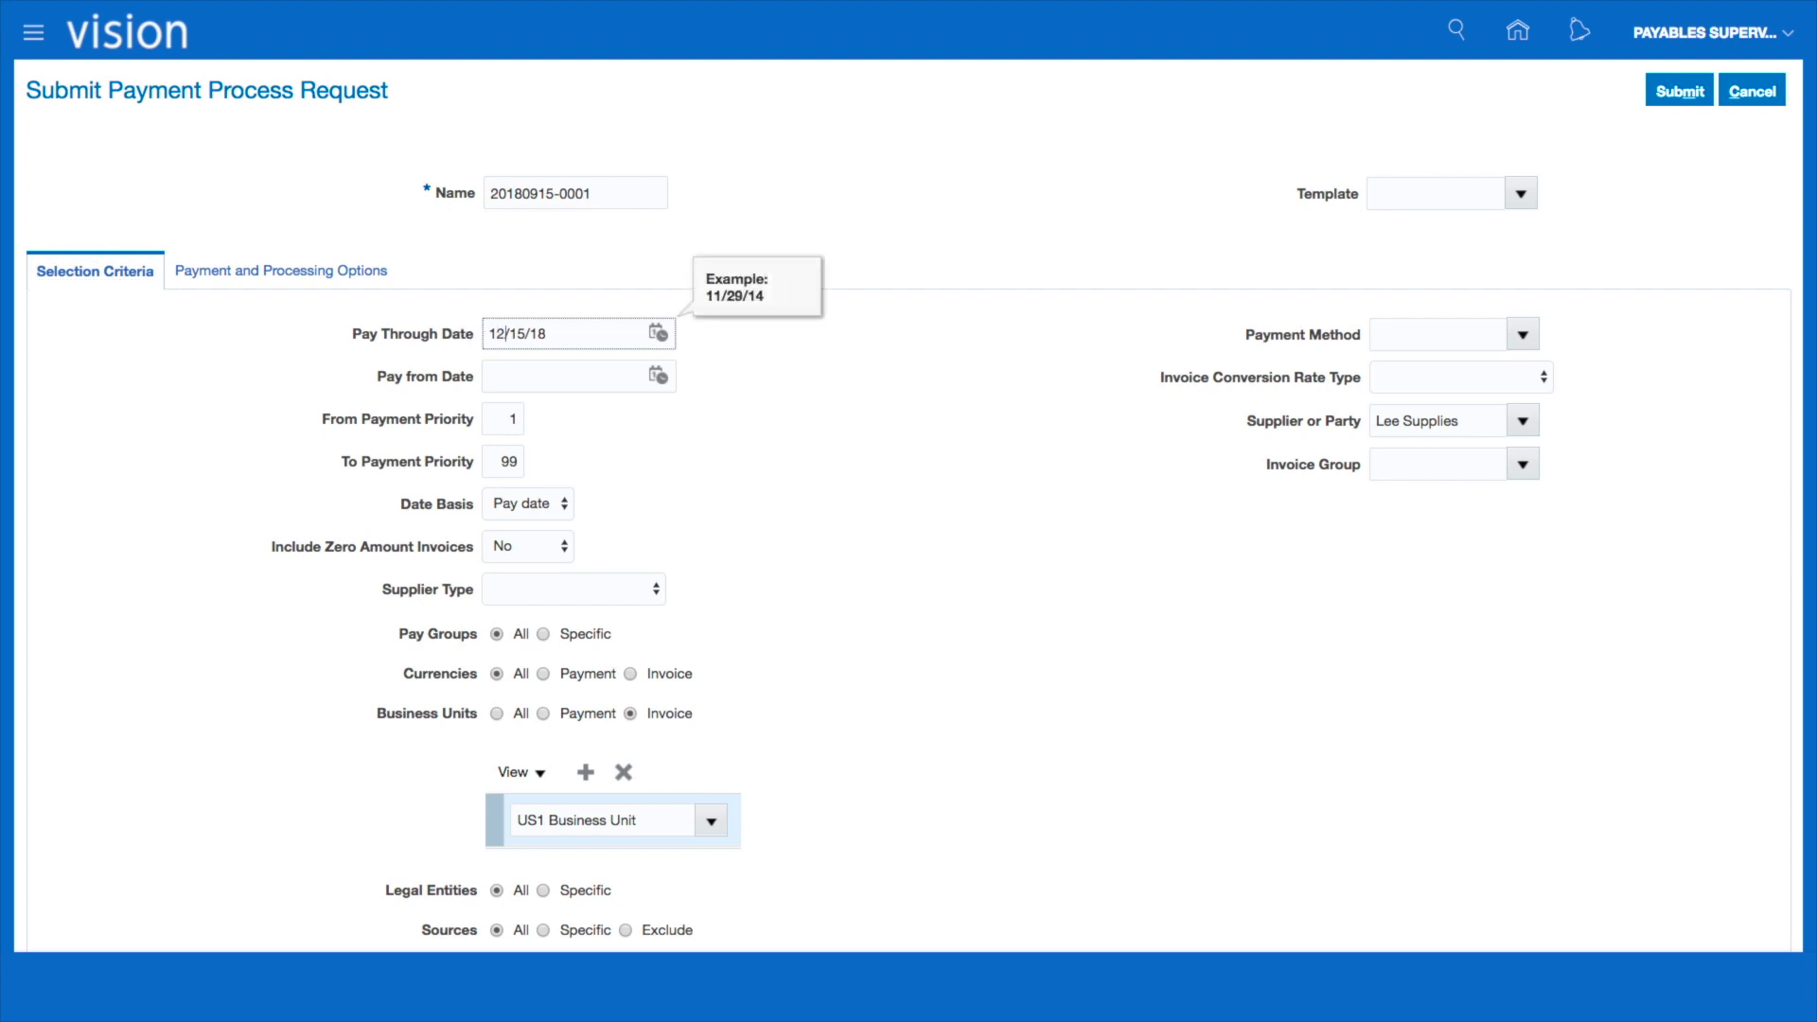
{"action": "left_click", "coordinate": [785, 473]}
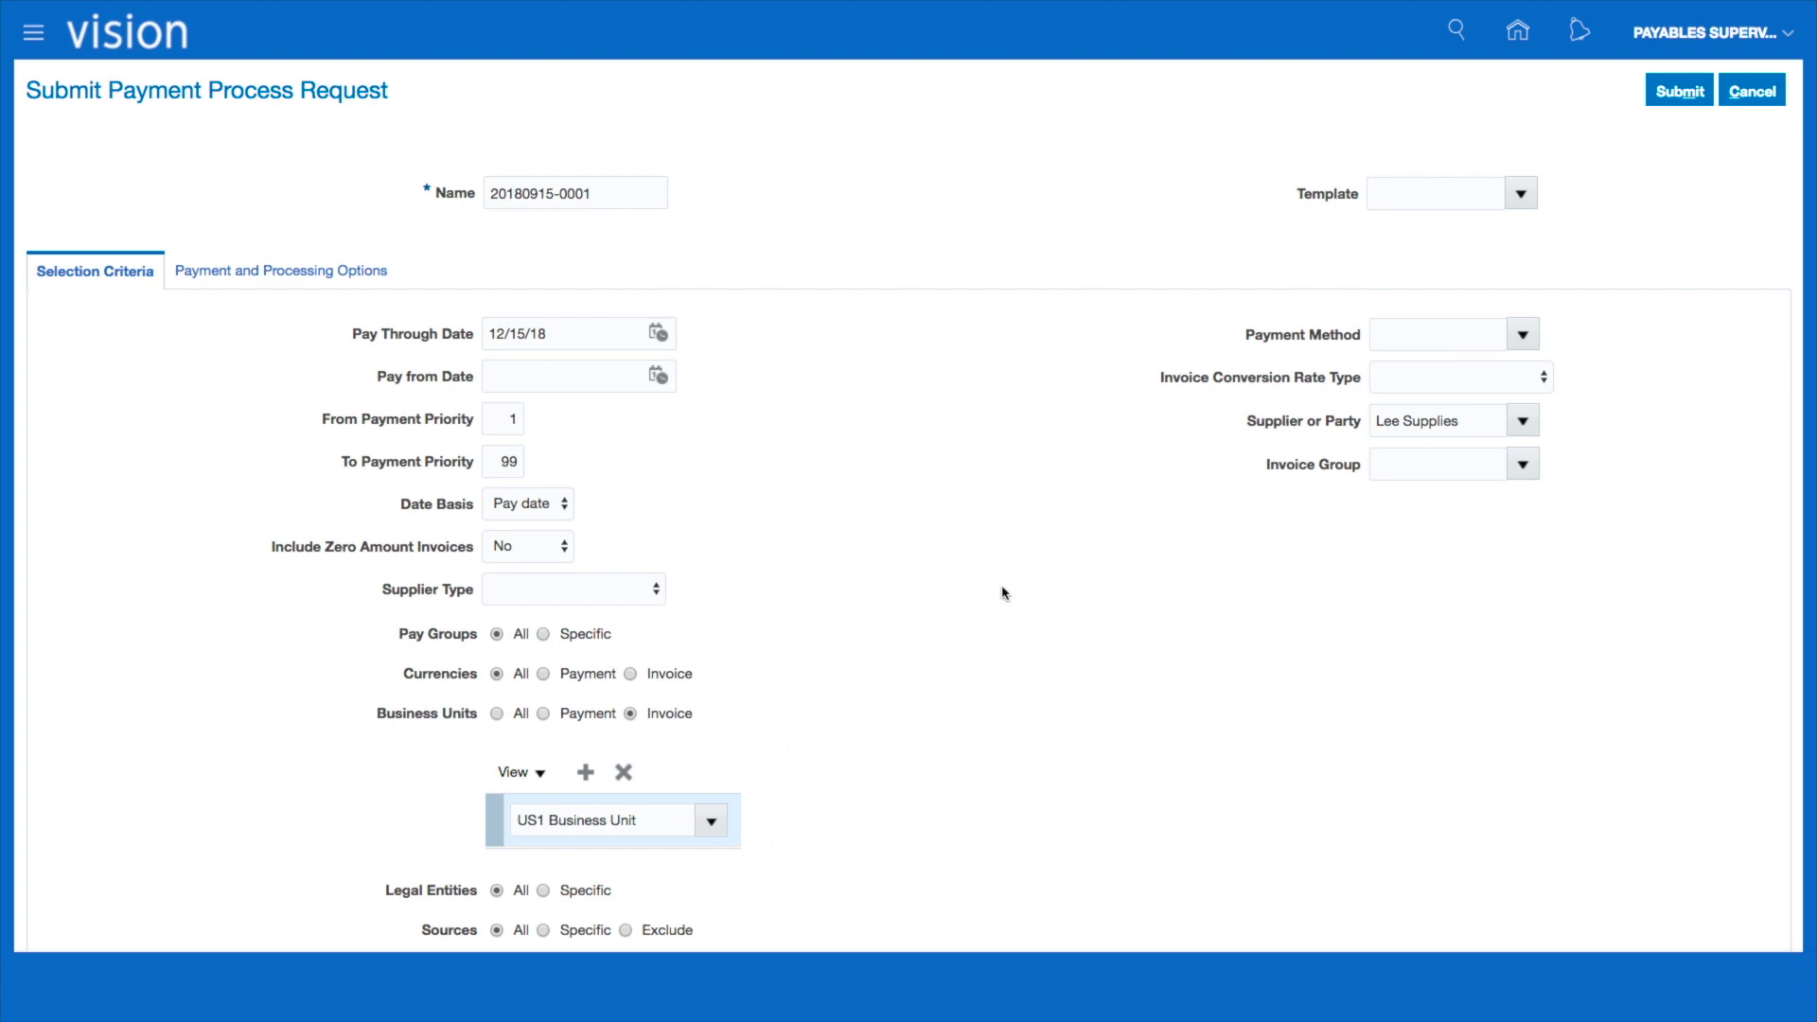
{"action": "left_click", "coordinate": [1678, 93]}
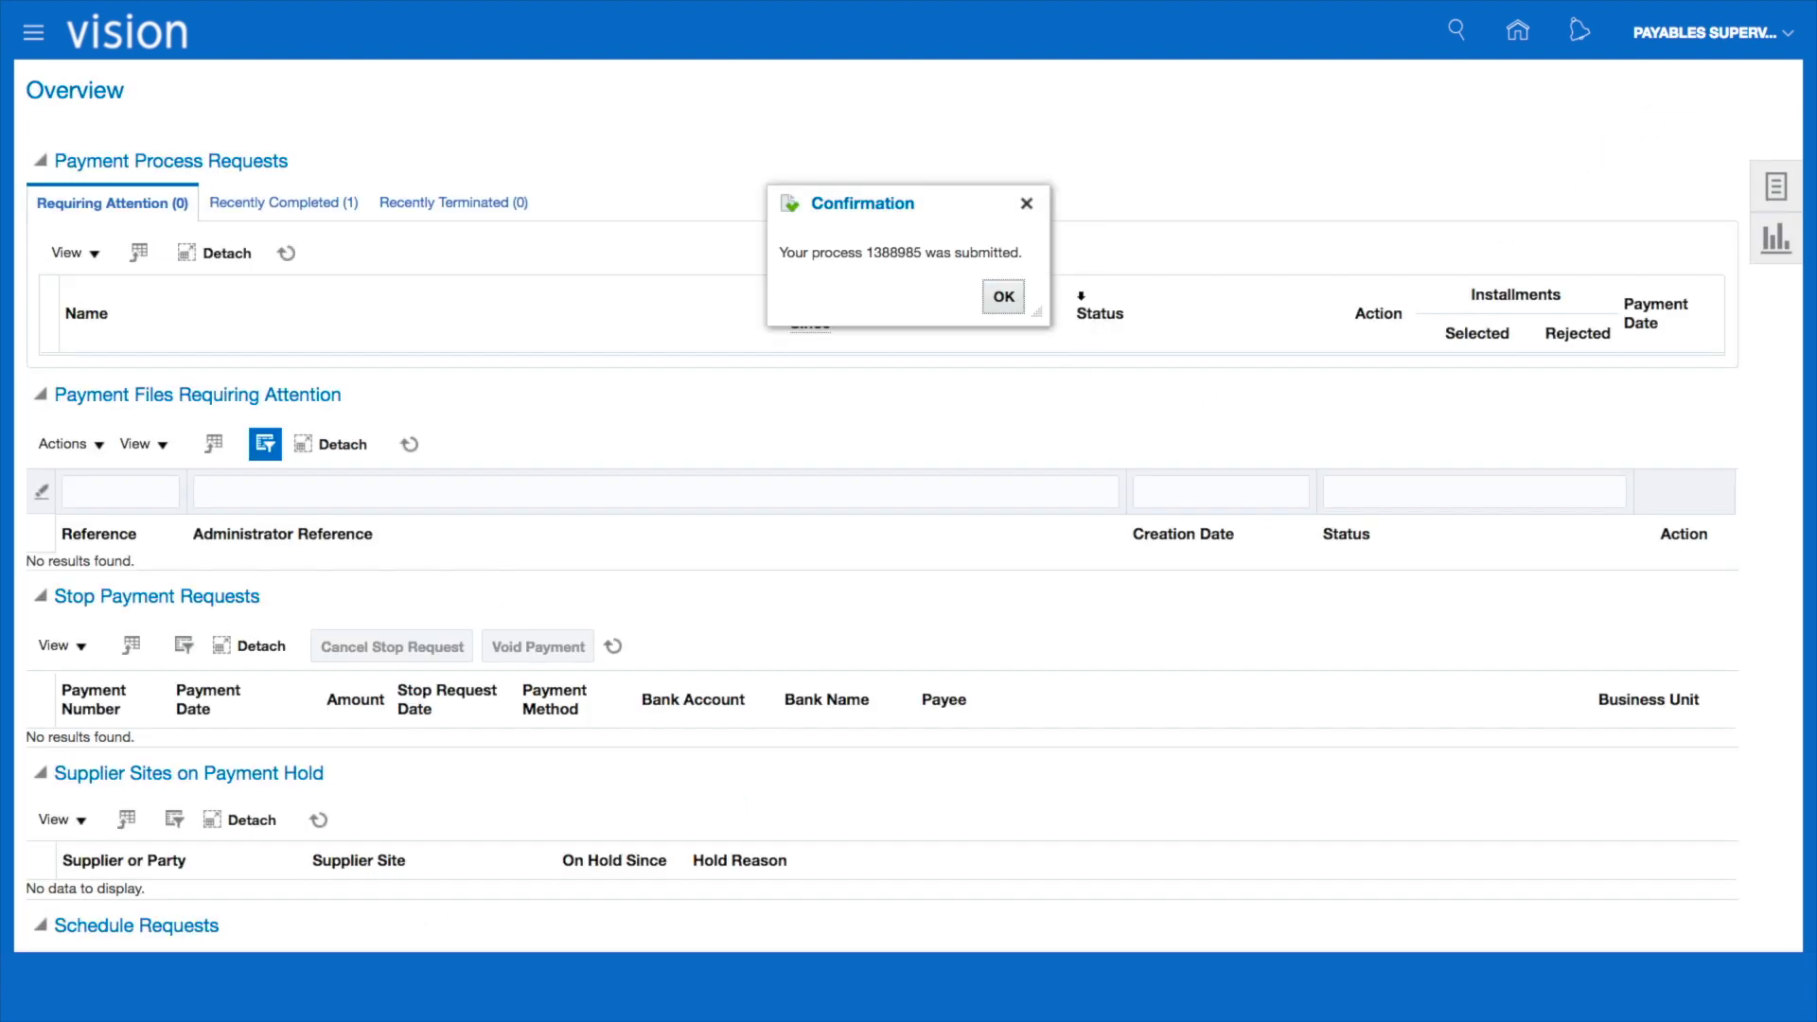
{"action": "left_click", "coordinate": [1005, 298]}
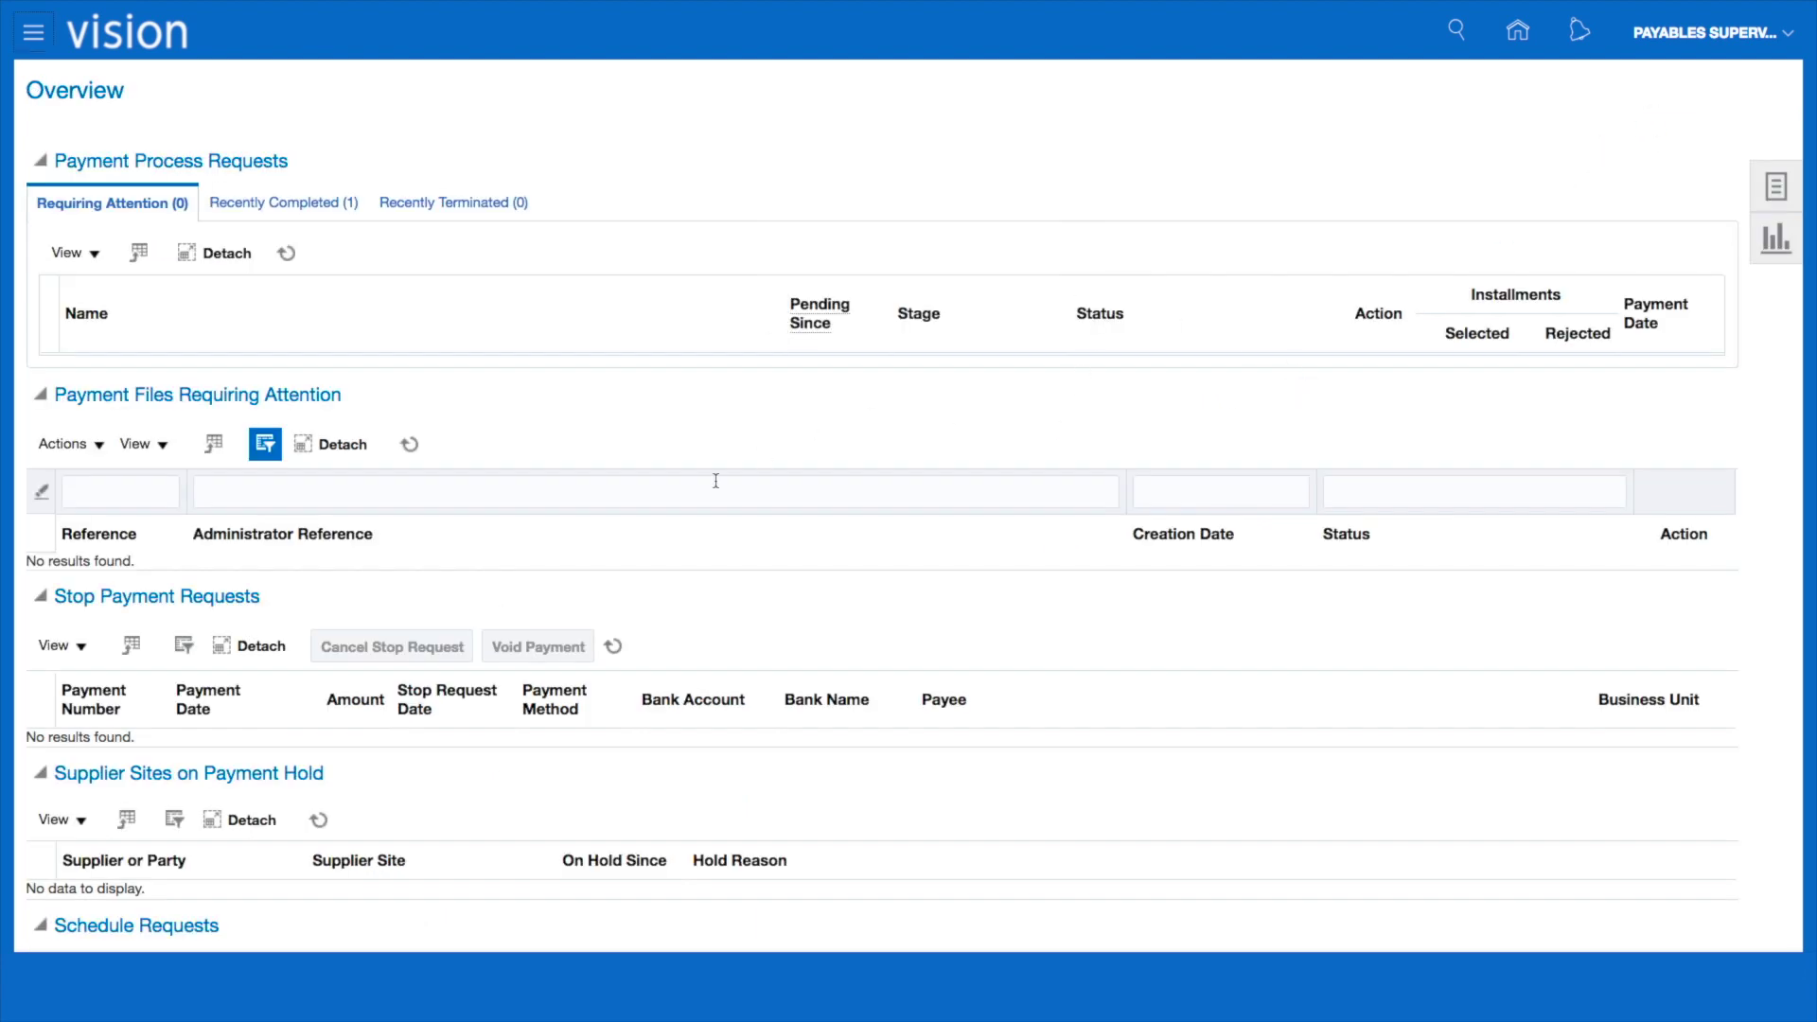
Step: Check the status of the submitted processes in Schedule Requests, limiting the time range to the last hour and refreshing
{"action": "scroll", "coordinate": [661, 496], "scroll_direction": "down", "scroll_amount": 6}
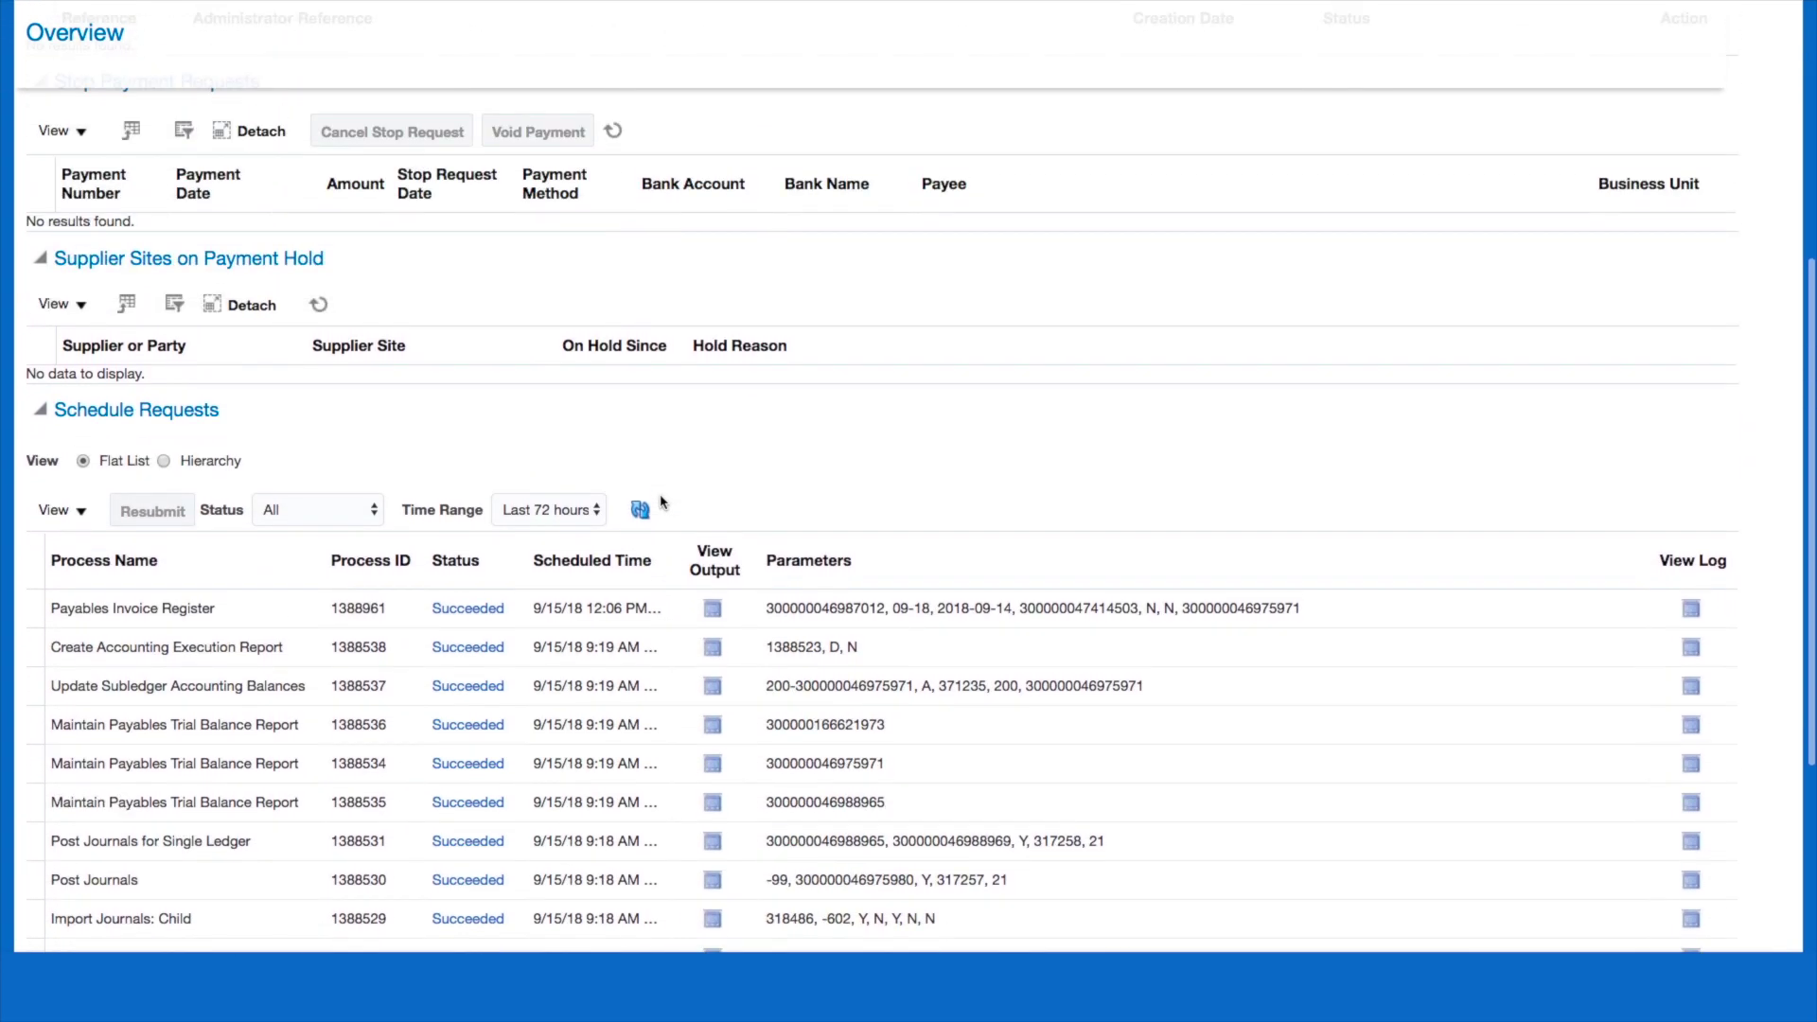
{"action": "scroll", "coordinate": [900, 407], "scroll_direction": "up", "scroll_amount": 6}
{"action": "scroll", "coordinate": [903, 407], "scroll_direction": "down", "scroll_amount": 5}
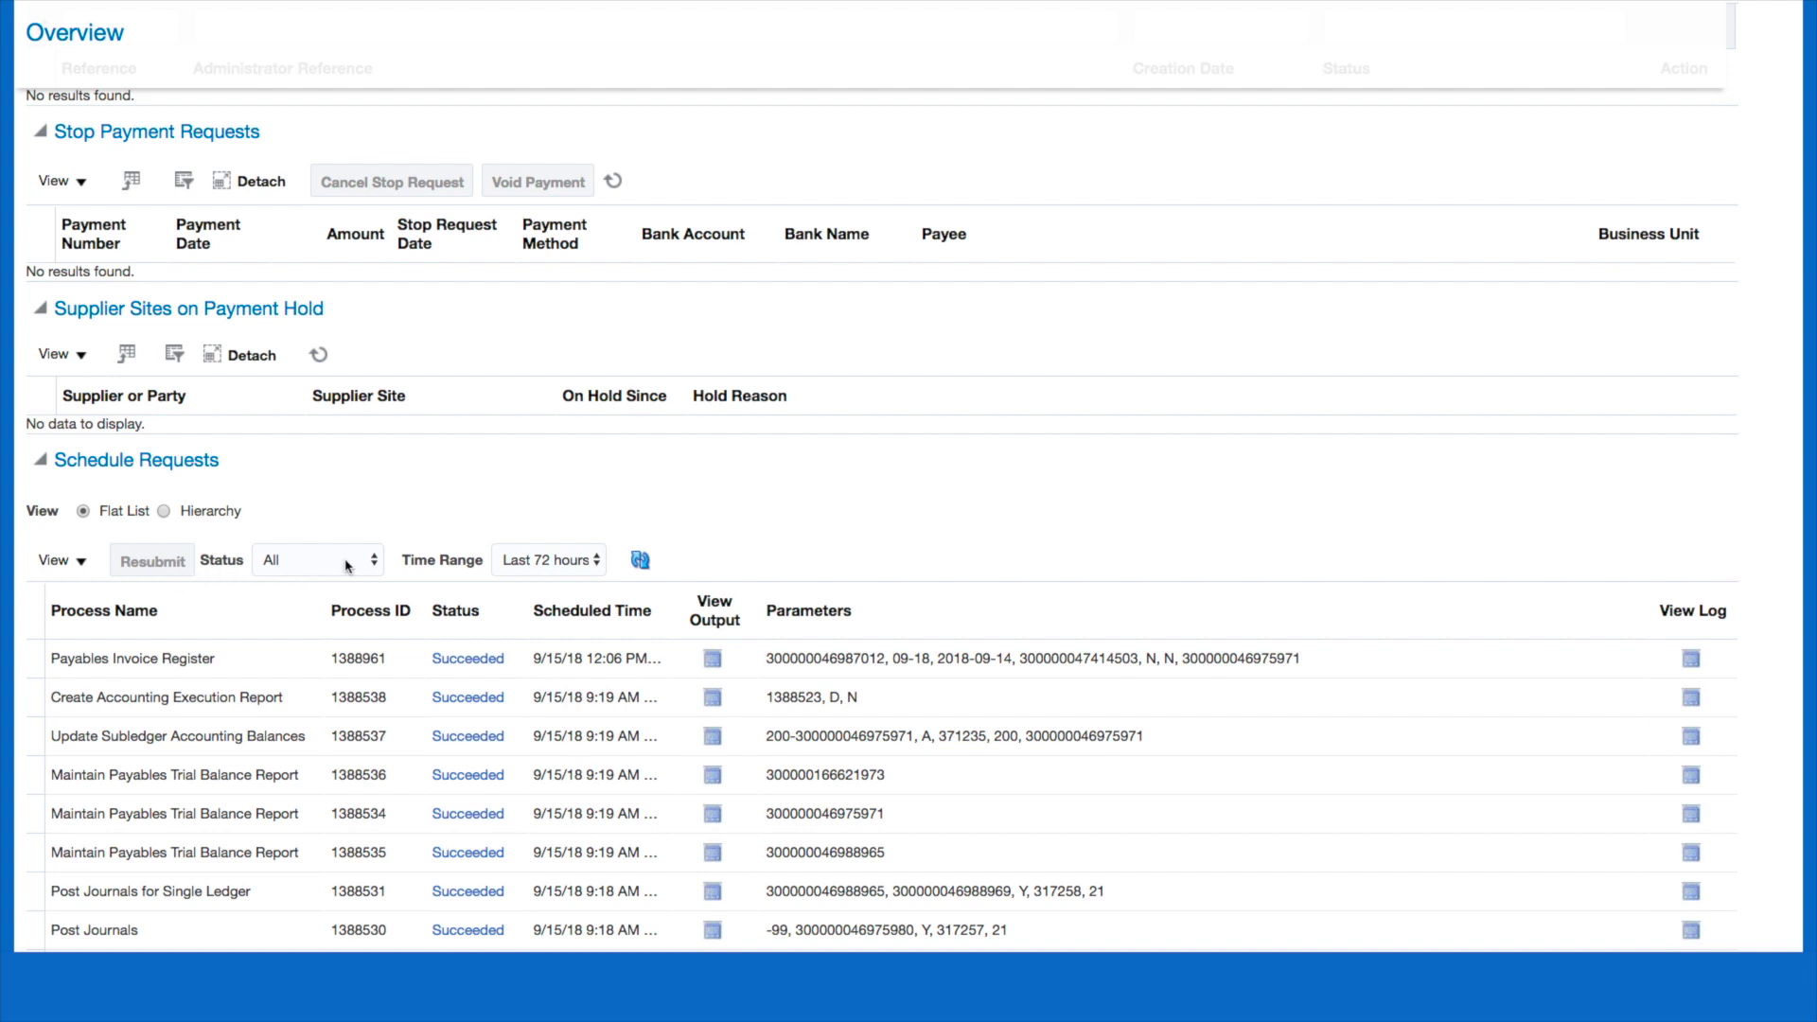
{"action": "left_click", "coordinate": [585, 561]}
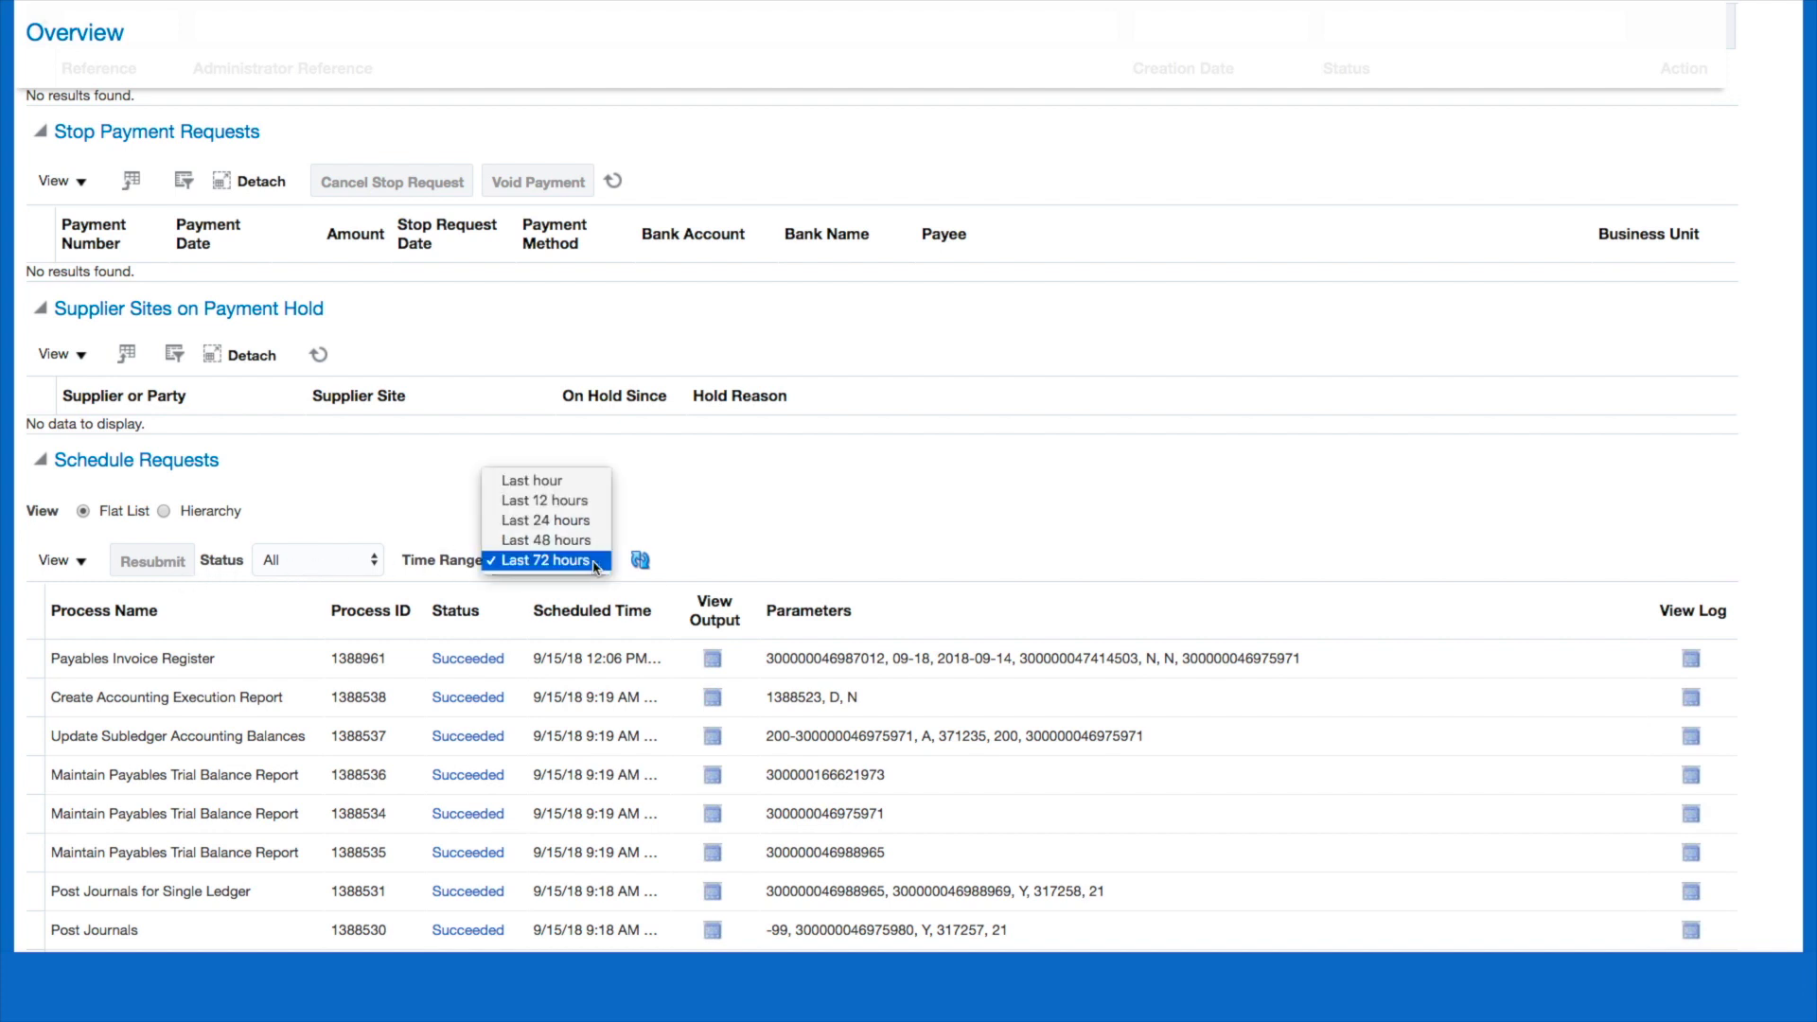
{"action": "left_click", "coordinate": [572, 485]}
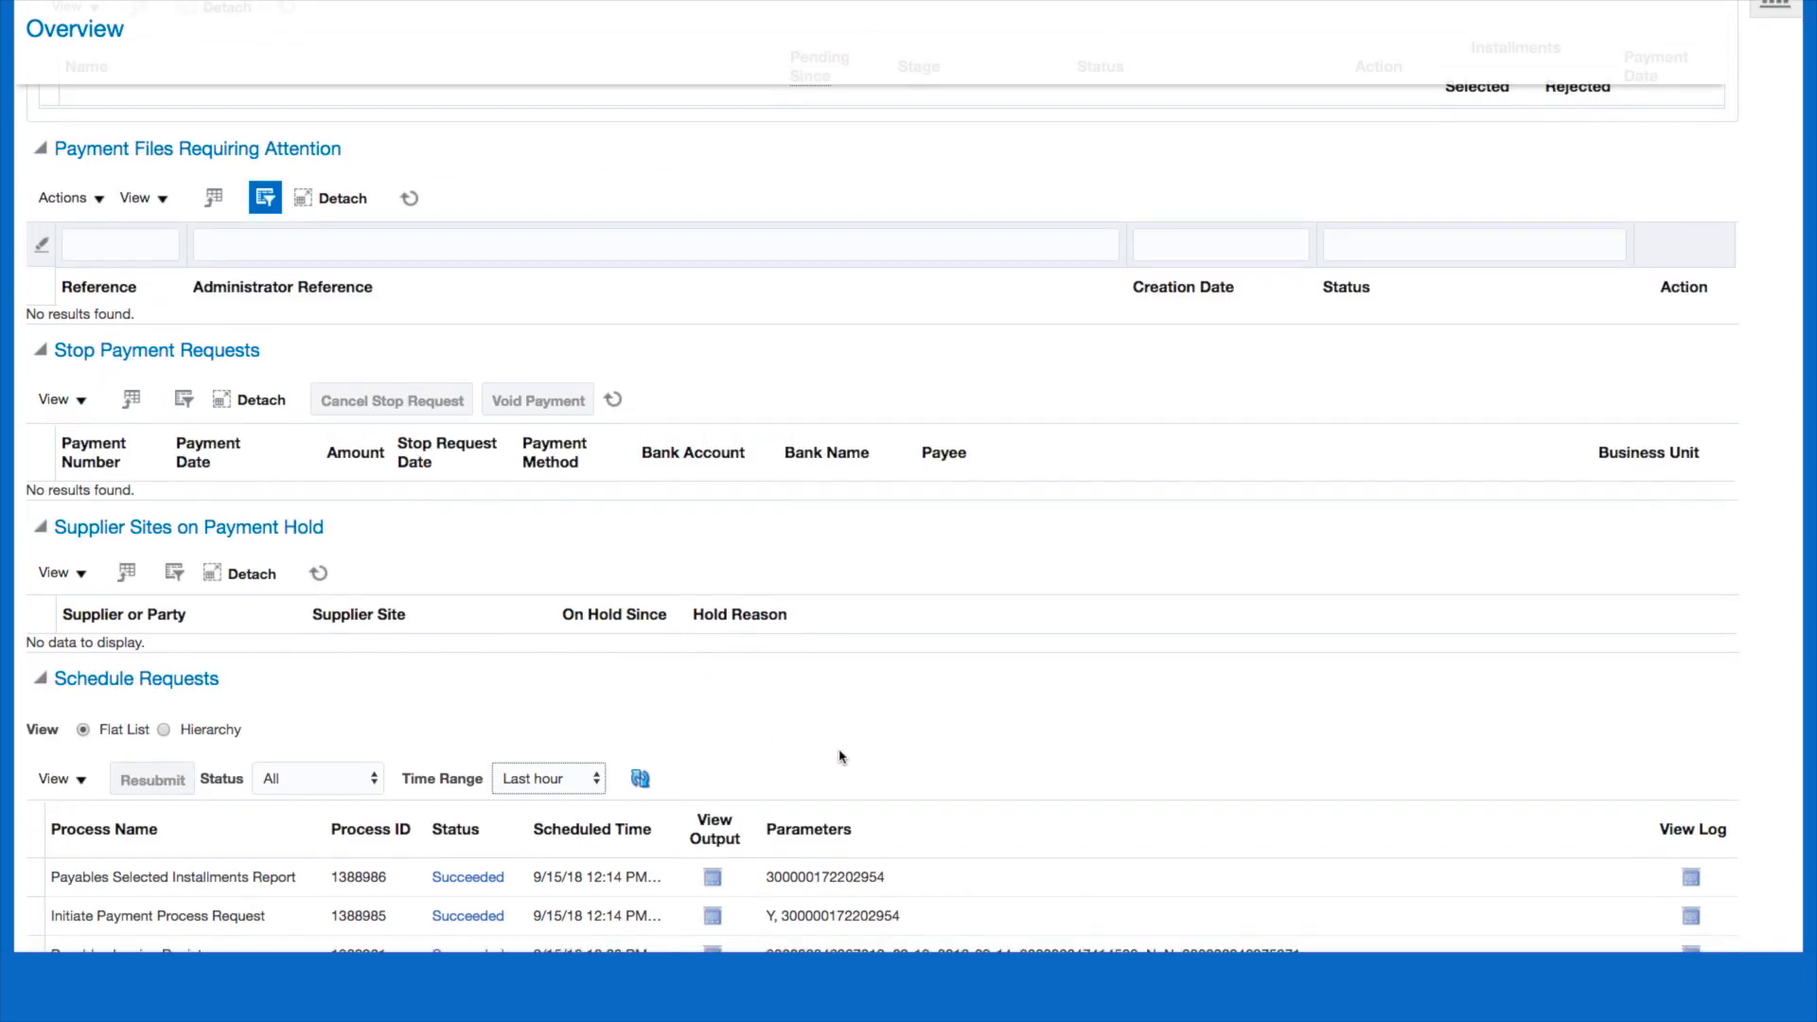
{"action": "left_click", "coordinate": [640, 778]}
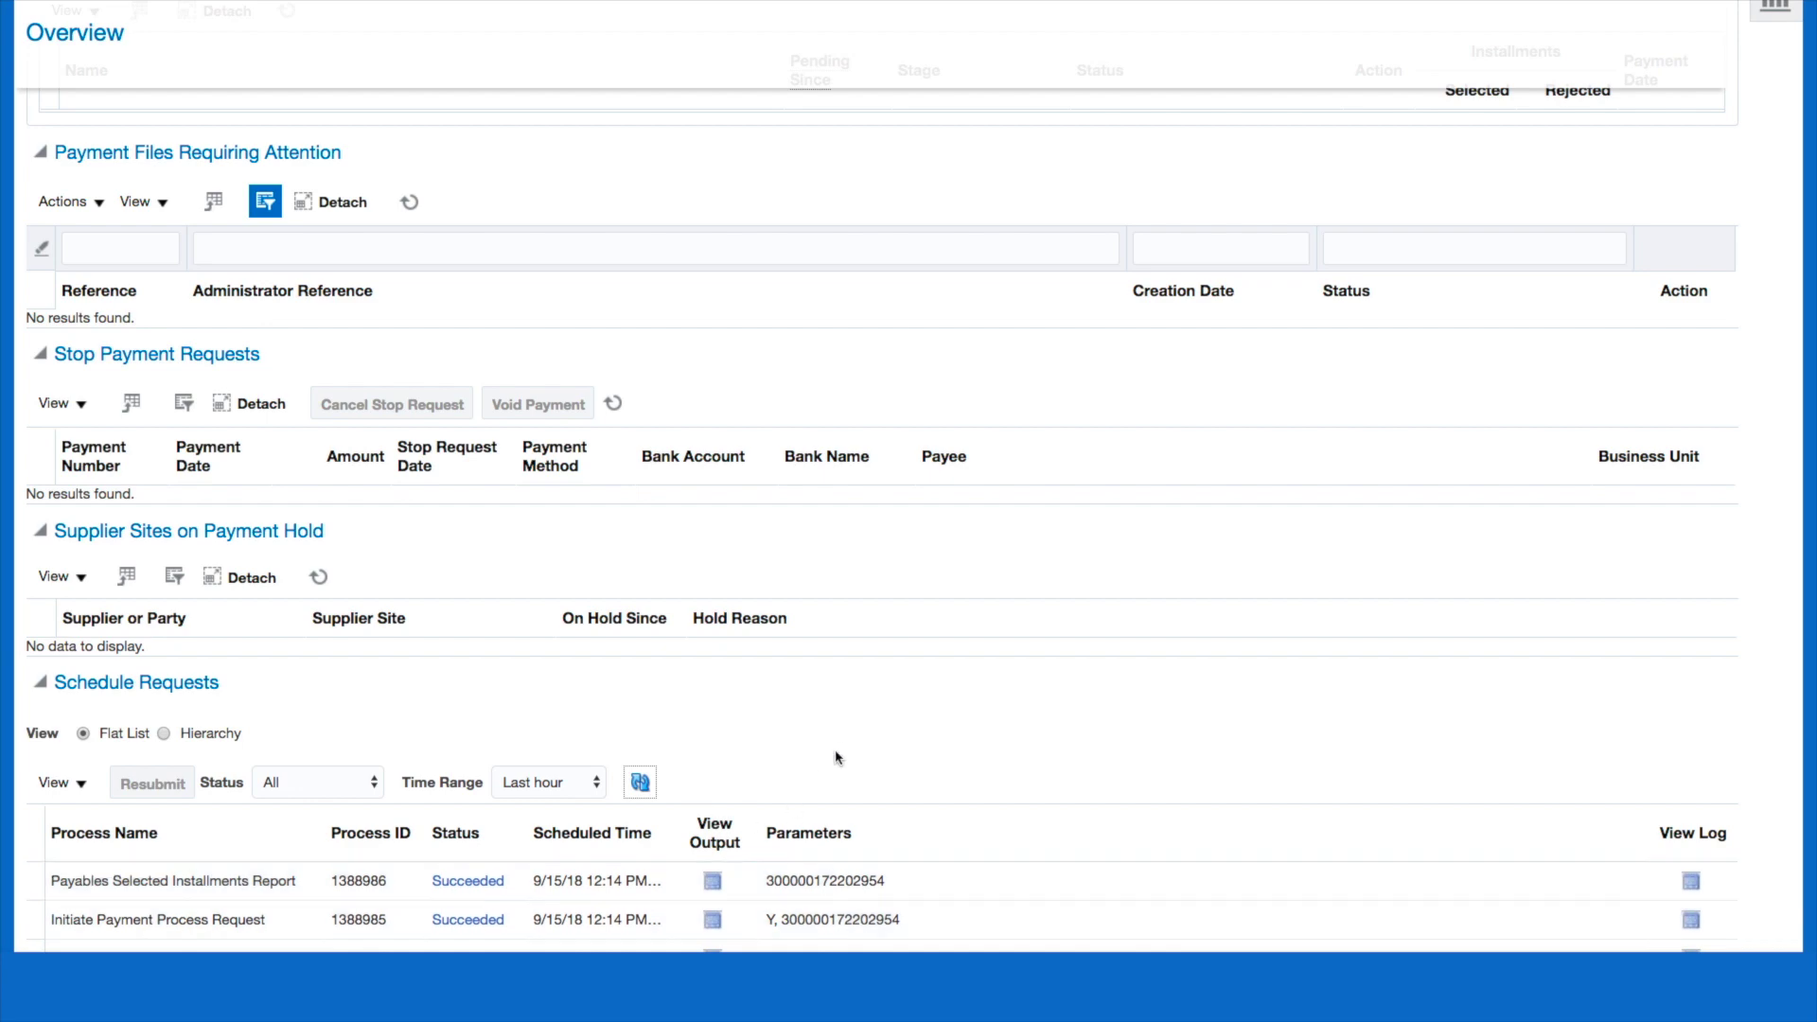
{"action": "scroll", "coordinate": [840, 749], "scroll_direction": "up", "scroll_amount": 3}
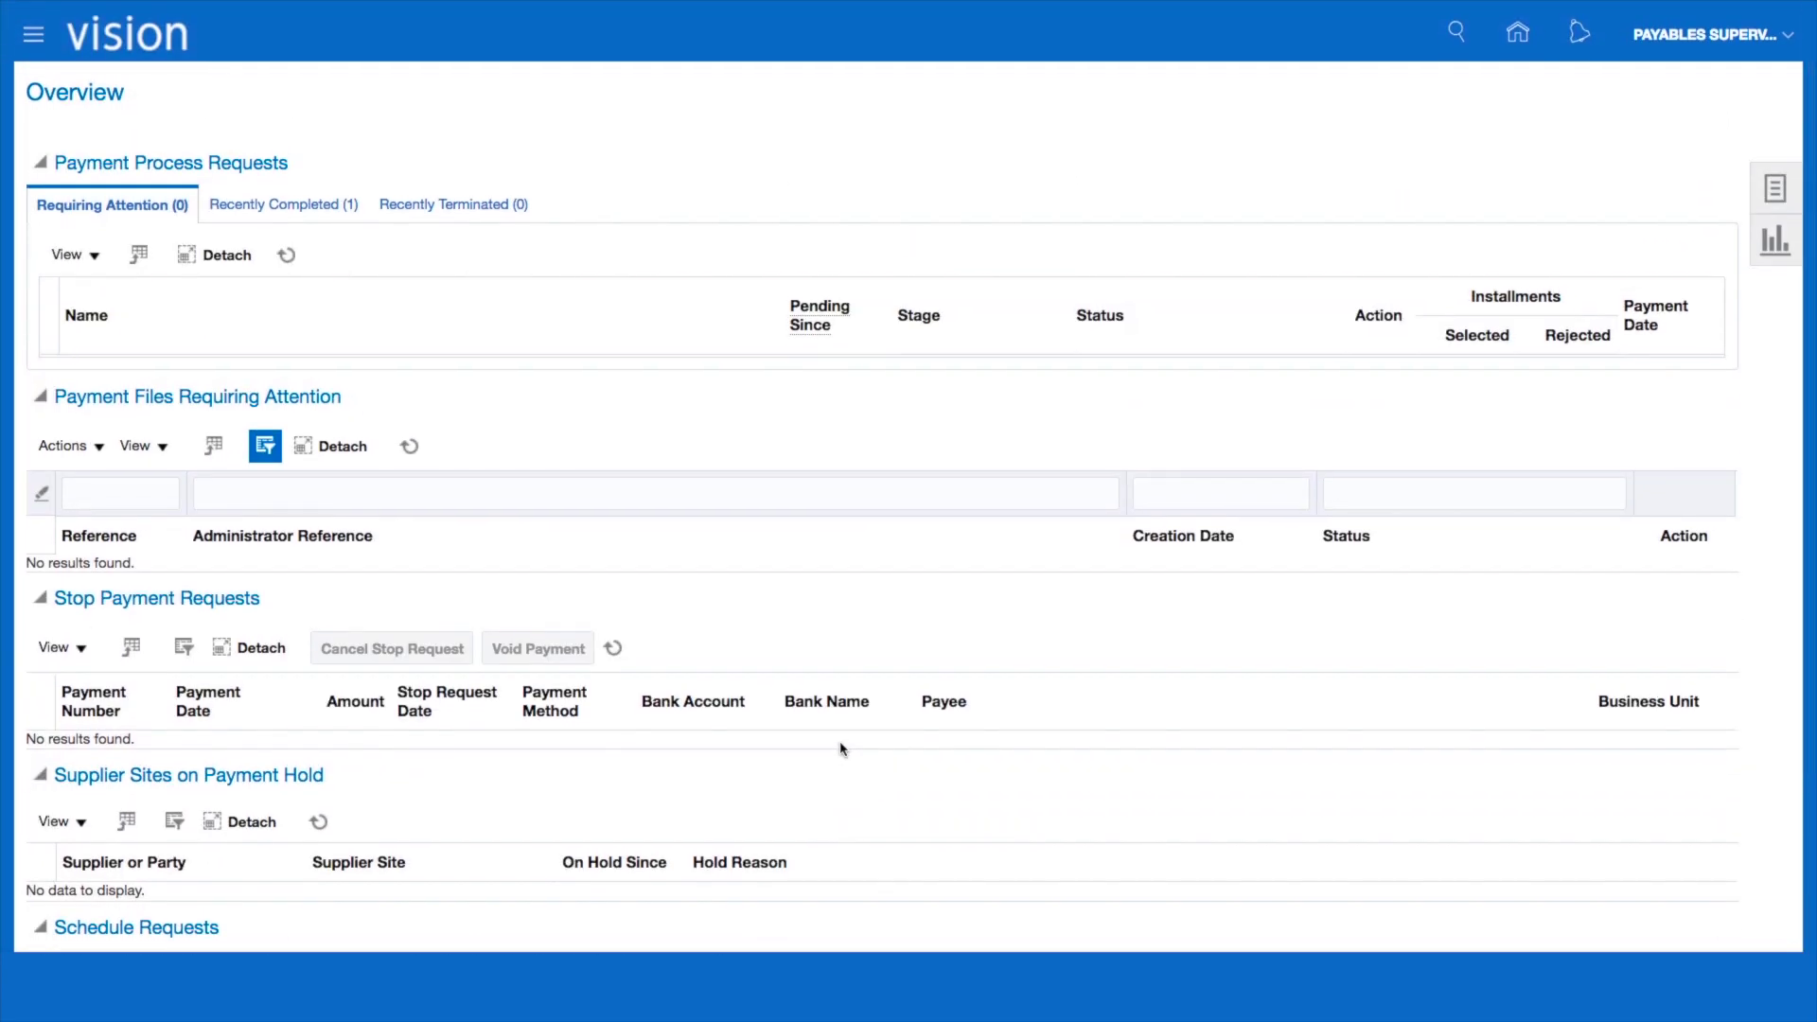
{"action": "left_click", "coordinate": [288, 253]}
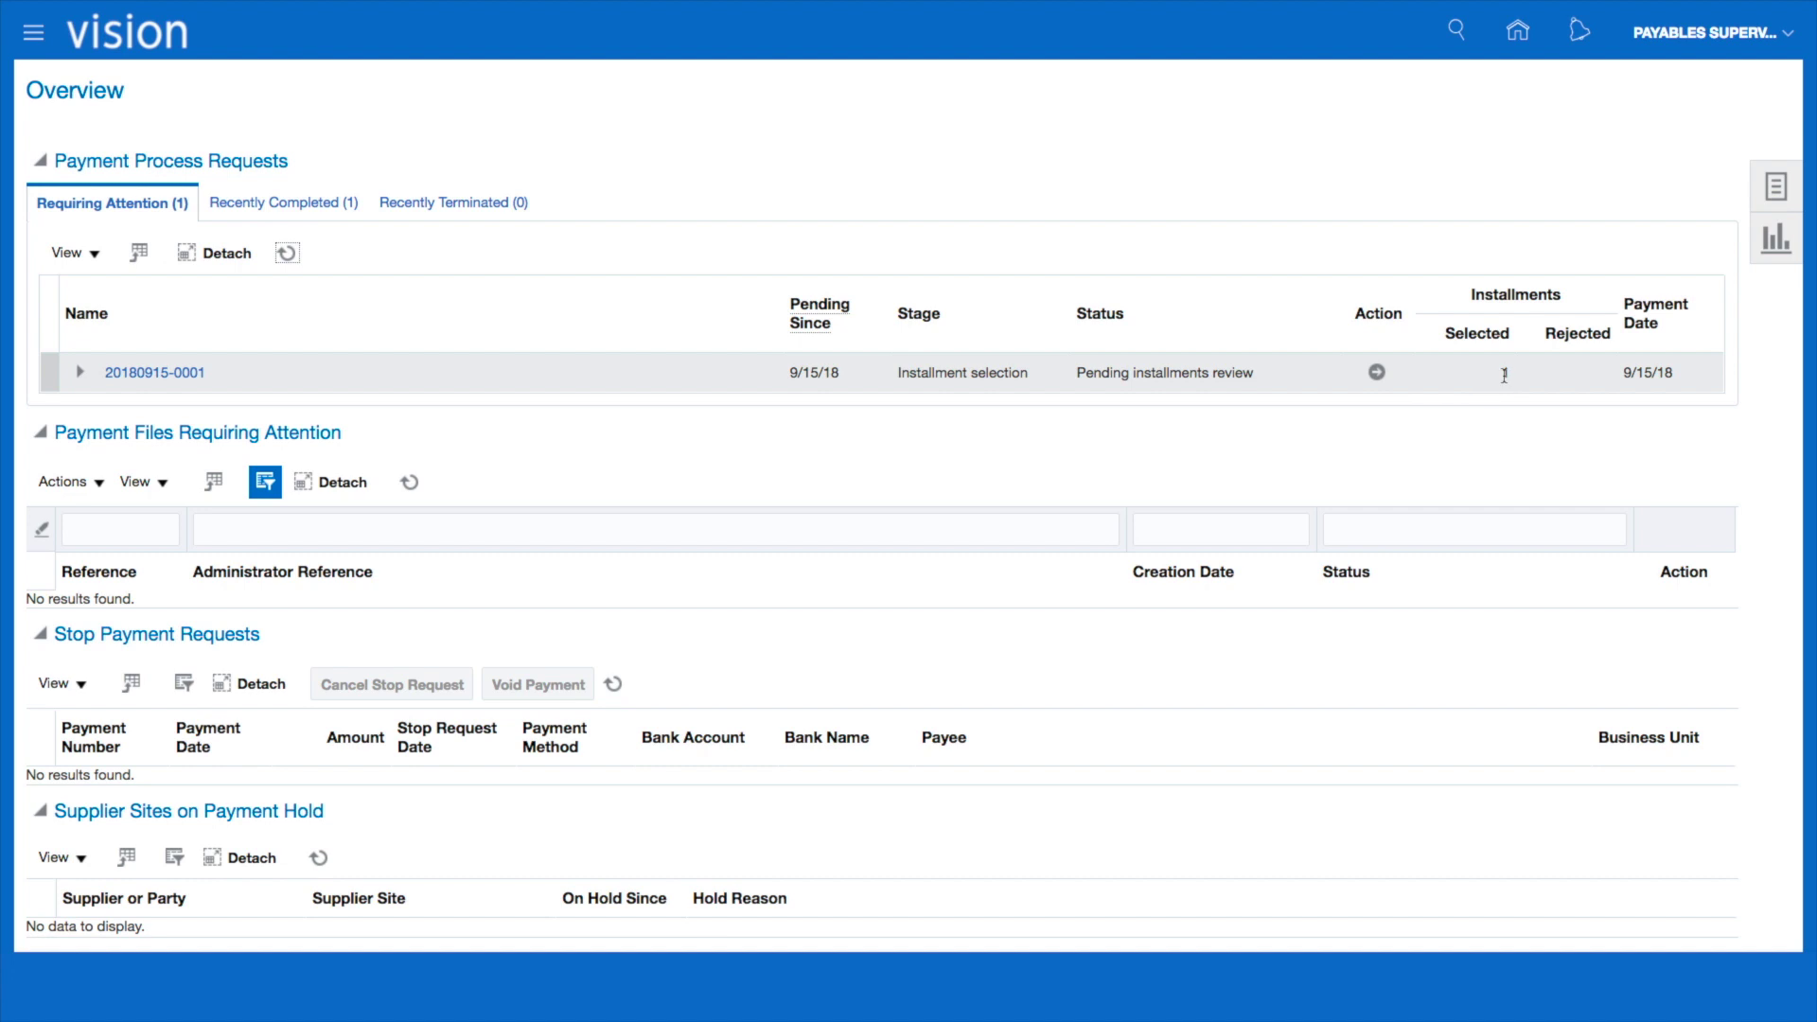
{"action": "left_click", "coordinate": [1377, 373]}
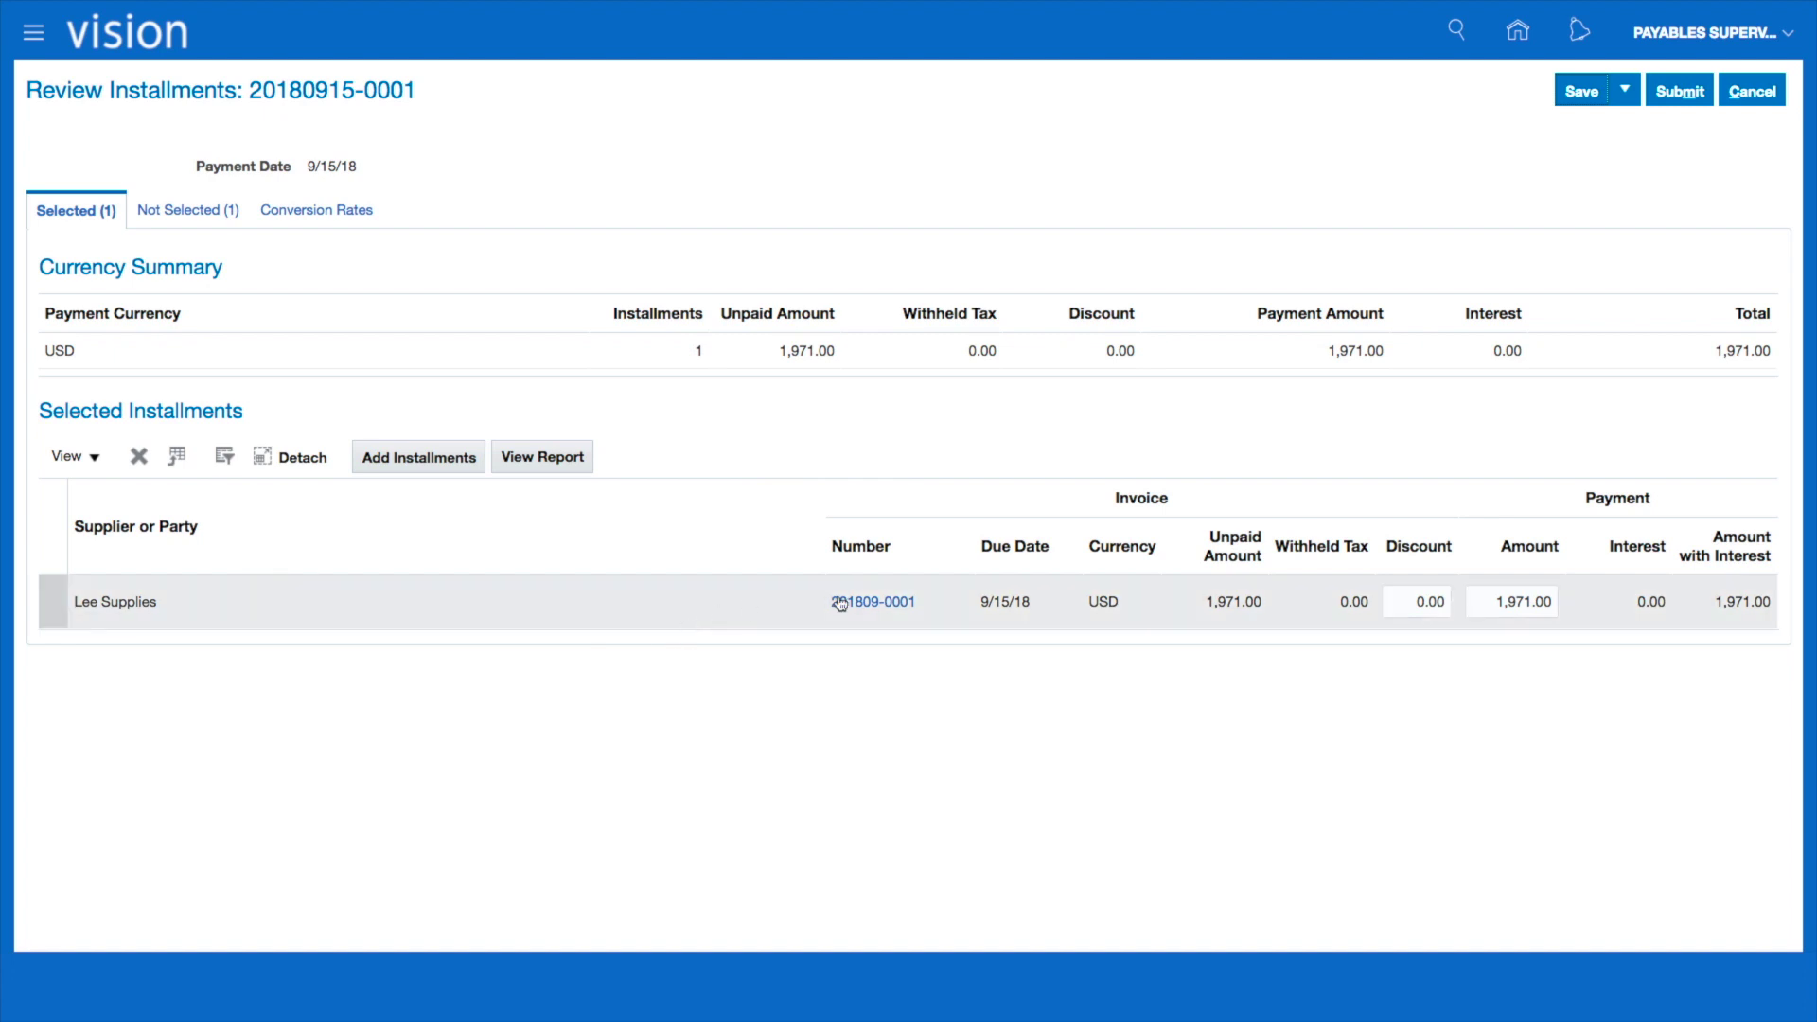
{"action": "left_click", "coordinate": [1138, 601]}
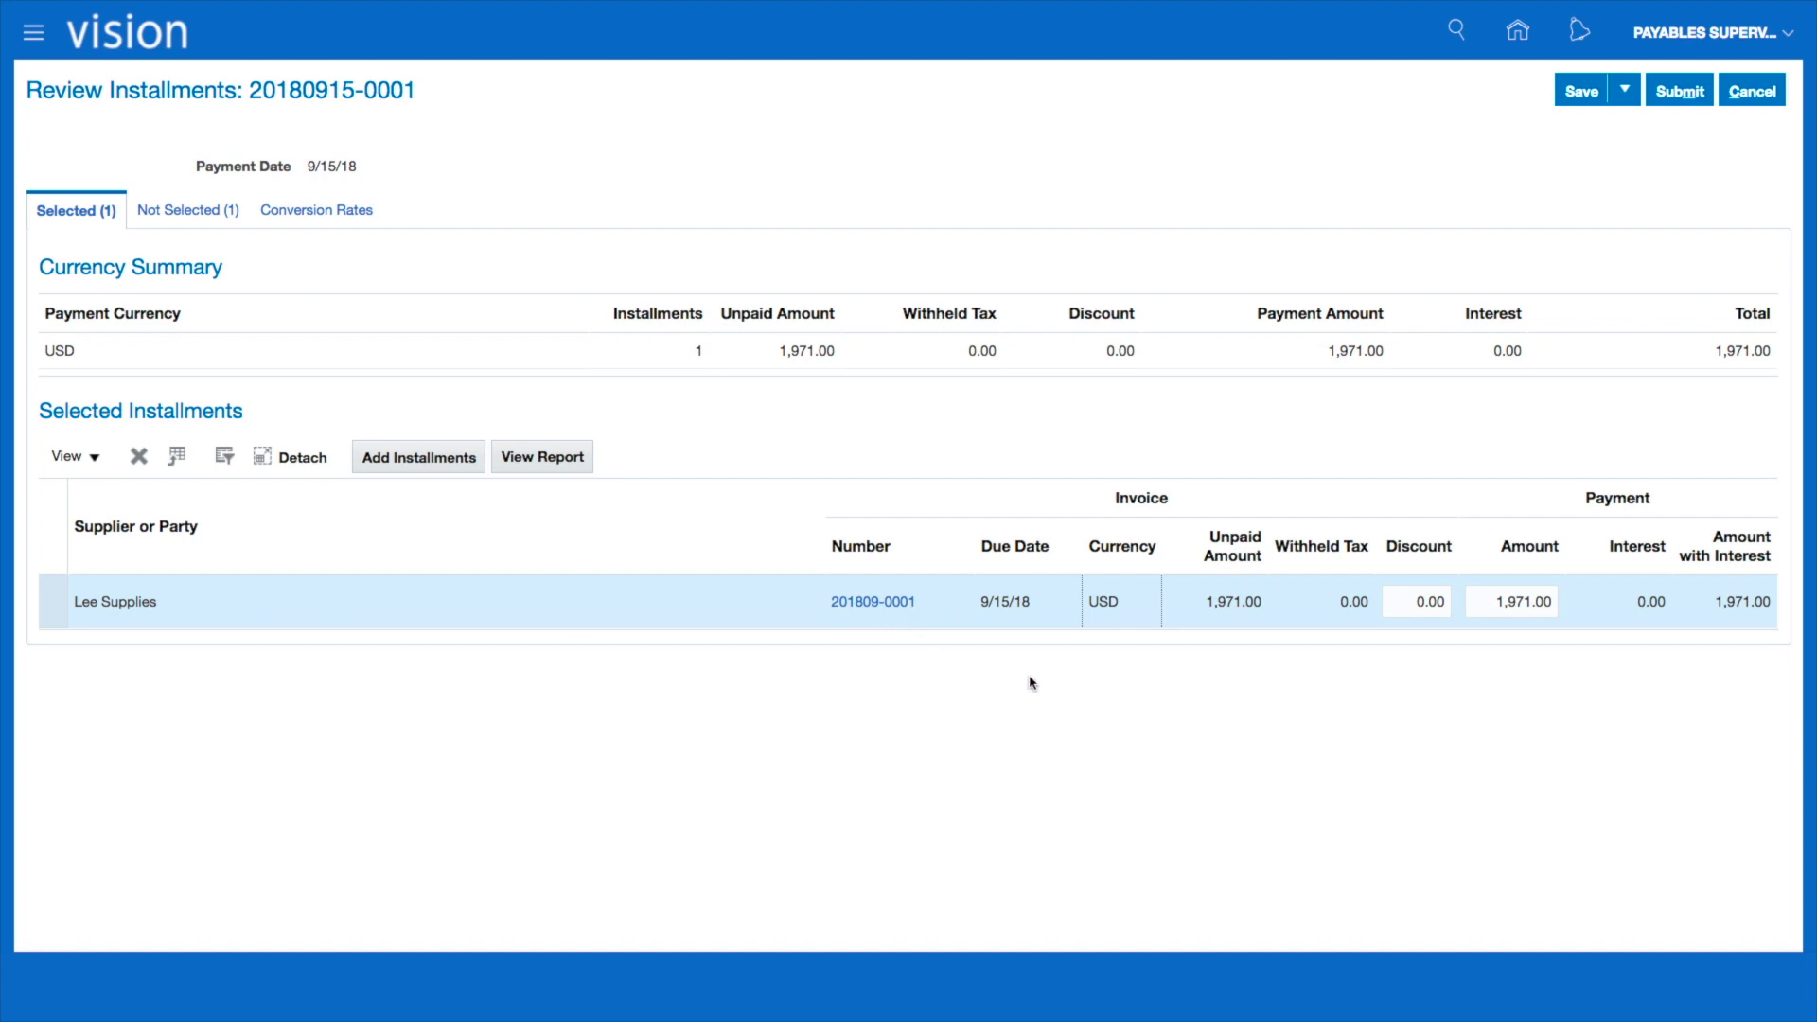
{"action": "left_click", "coordinate": [1226, 619]}
{"action": "left_click", "coordinate": [1624, 90]}
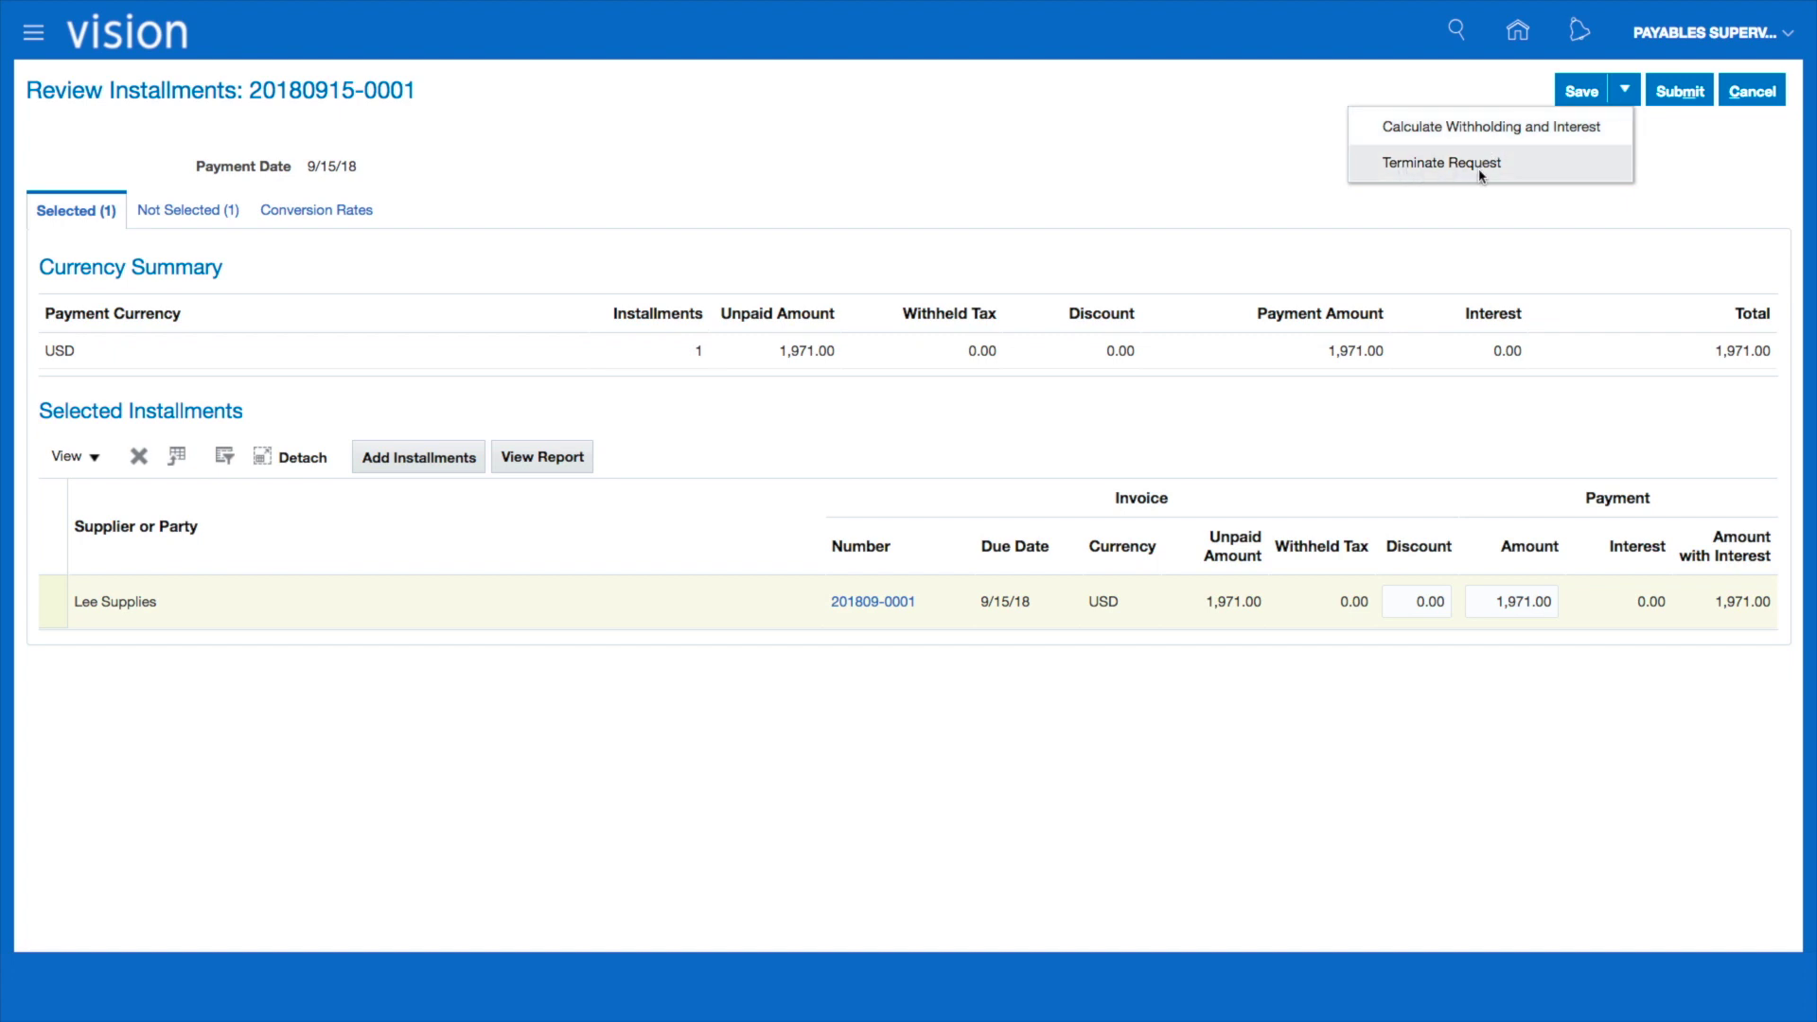
{"action": "left_click", "coordinate": [1686, 169]}
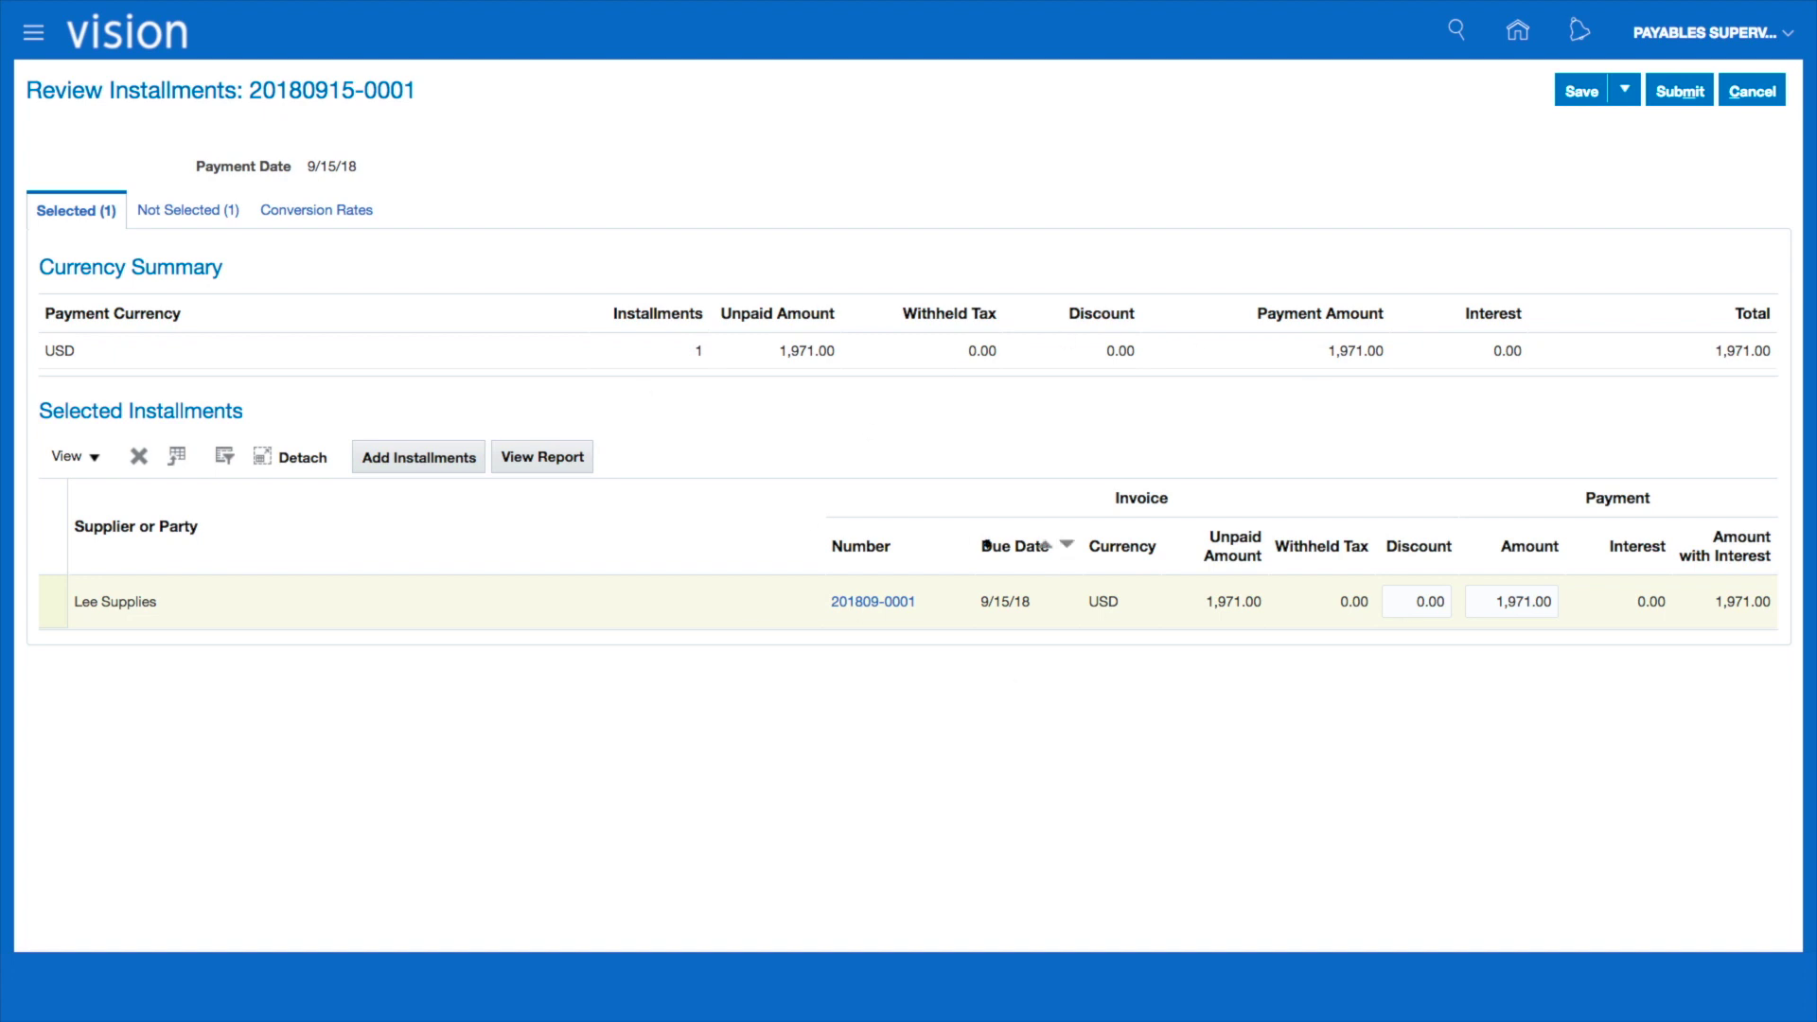
{"action": "left_click", "coordinate": [184, 213]}
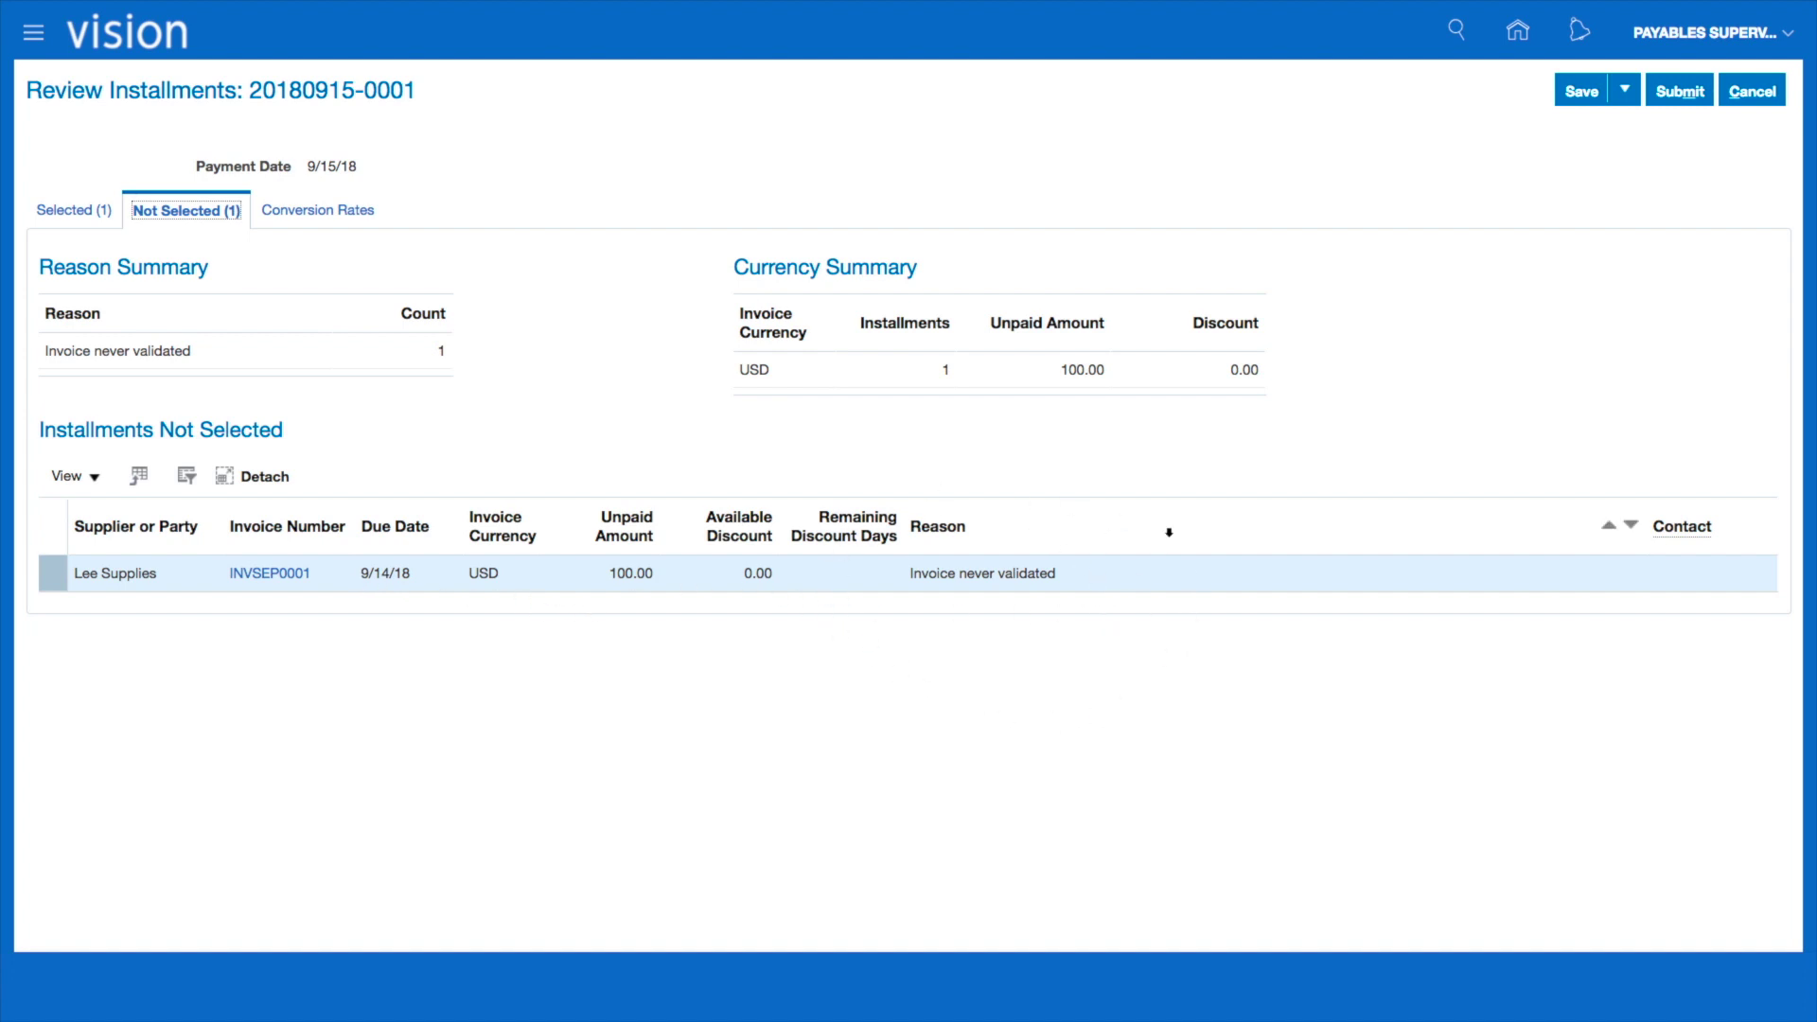
{"action": "left_click", "coordinate": [52, 209]}
{"action": "left_click", "coordinate": [1678, 92]}
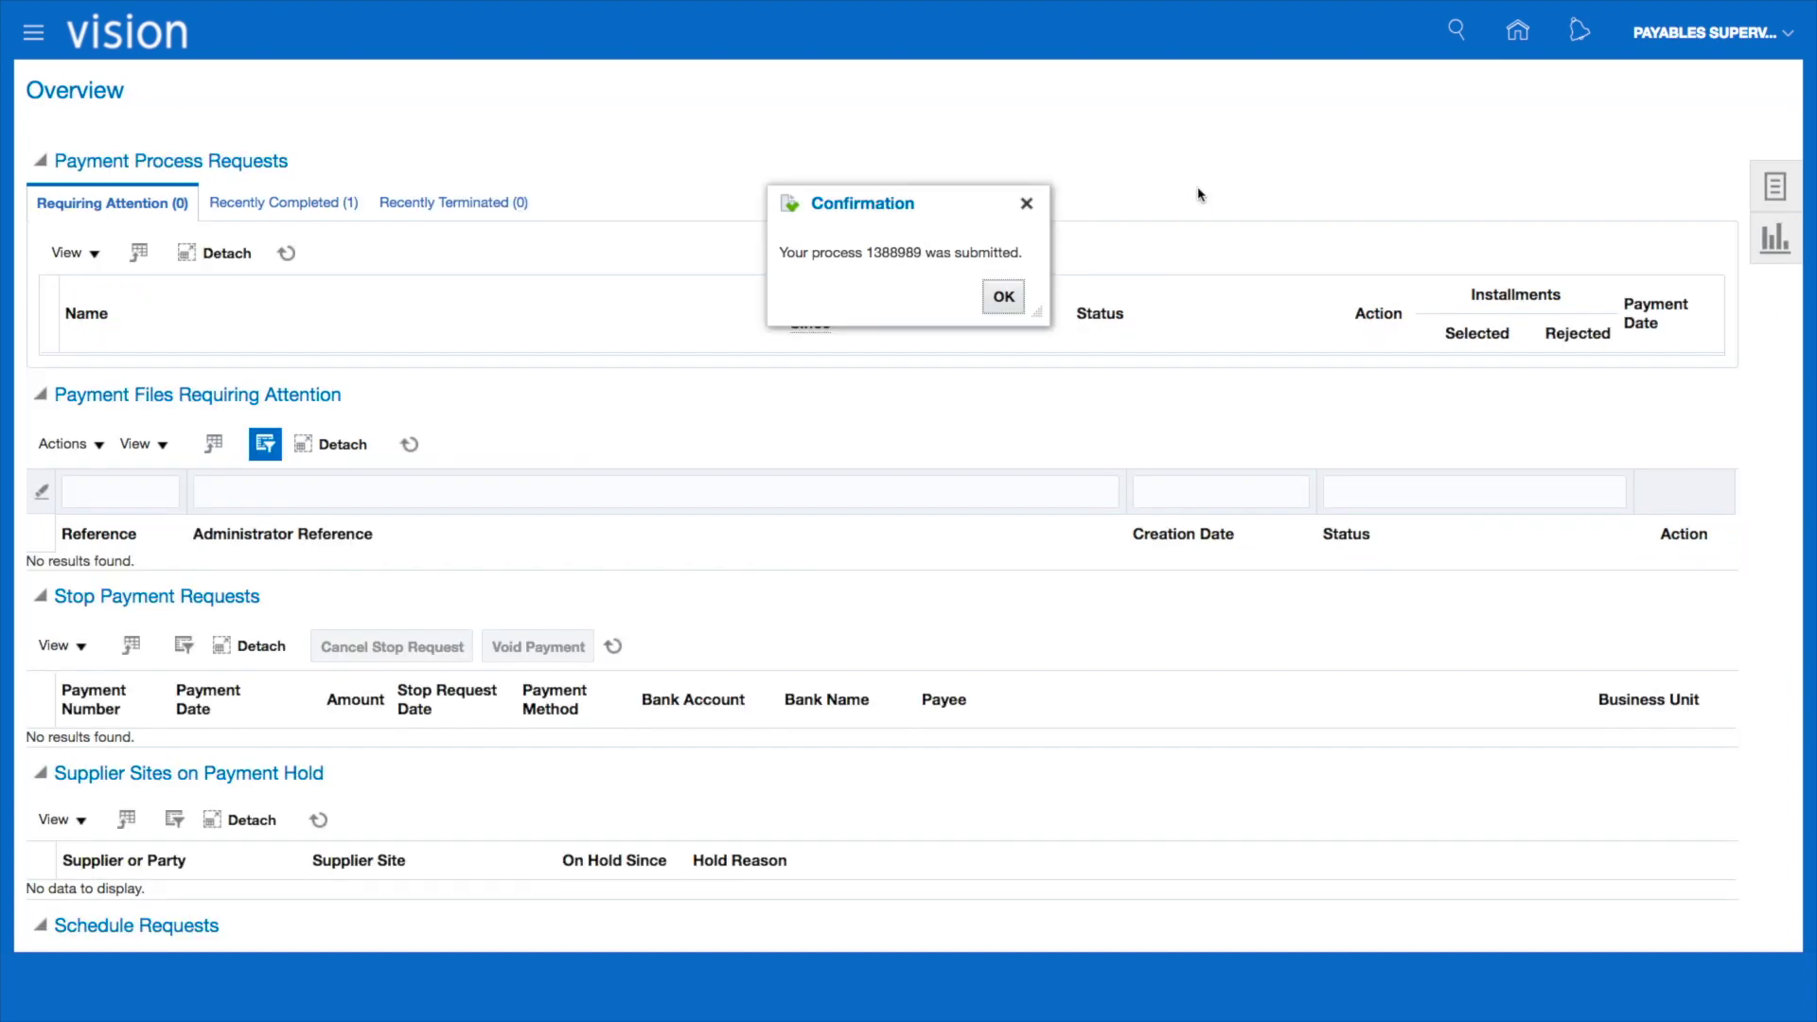
{"action": "left_click", "coordinate": [1005, 296]}
Step: Monitor the installments report and Build Payments processes in Schedule Requests, refreshing the list repeatedly
{"action": "scroll", "coordinate": [790, 556], "scroll_direction": "down", "scroll_amount": 1}
{"action": "scroll", "coordinate": [790, 556], "scroll_direction": "down", "scroll_amount": 4}
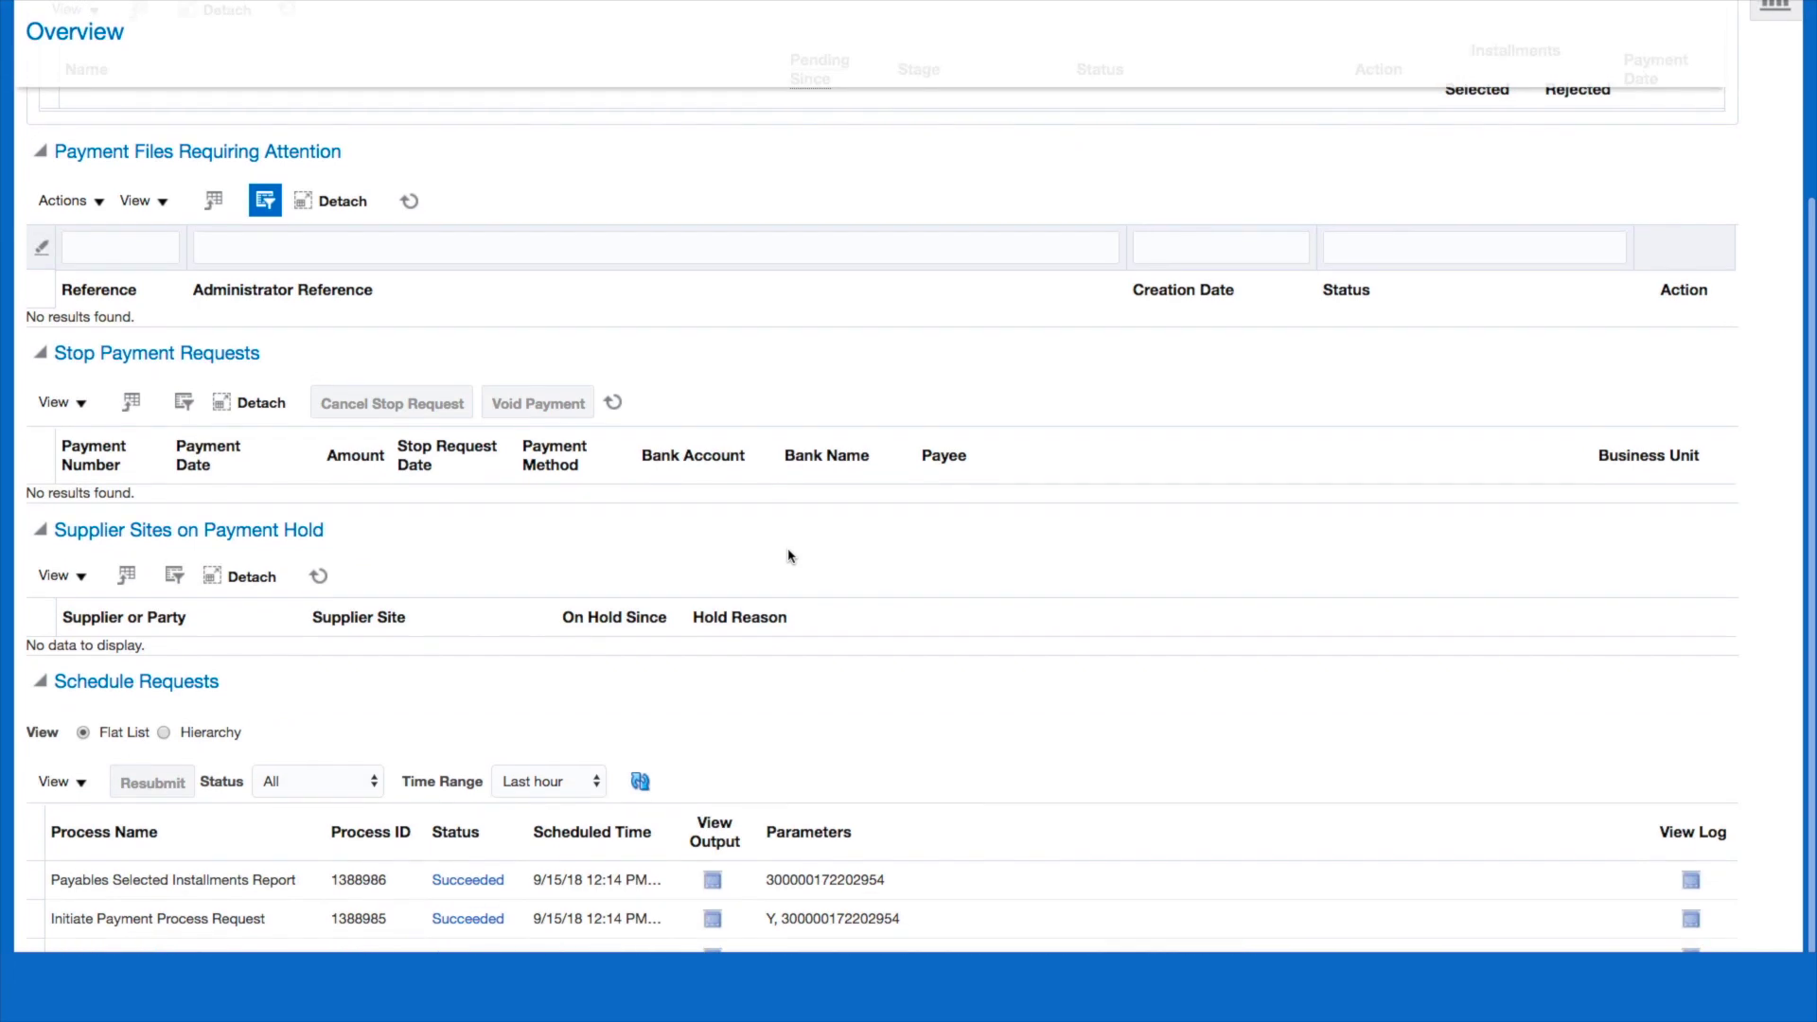
{"action": "left_click", "coordinate": [641, 784]}
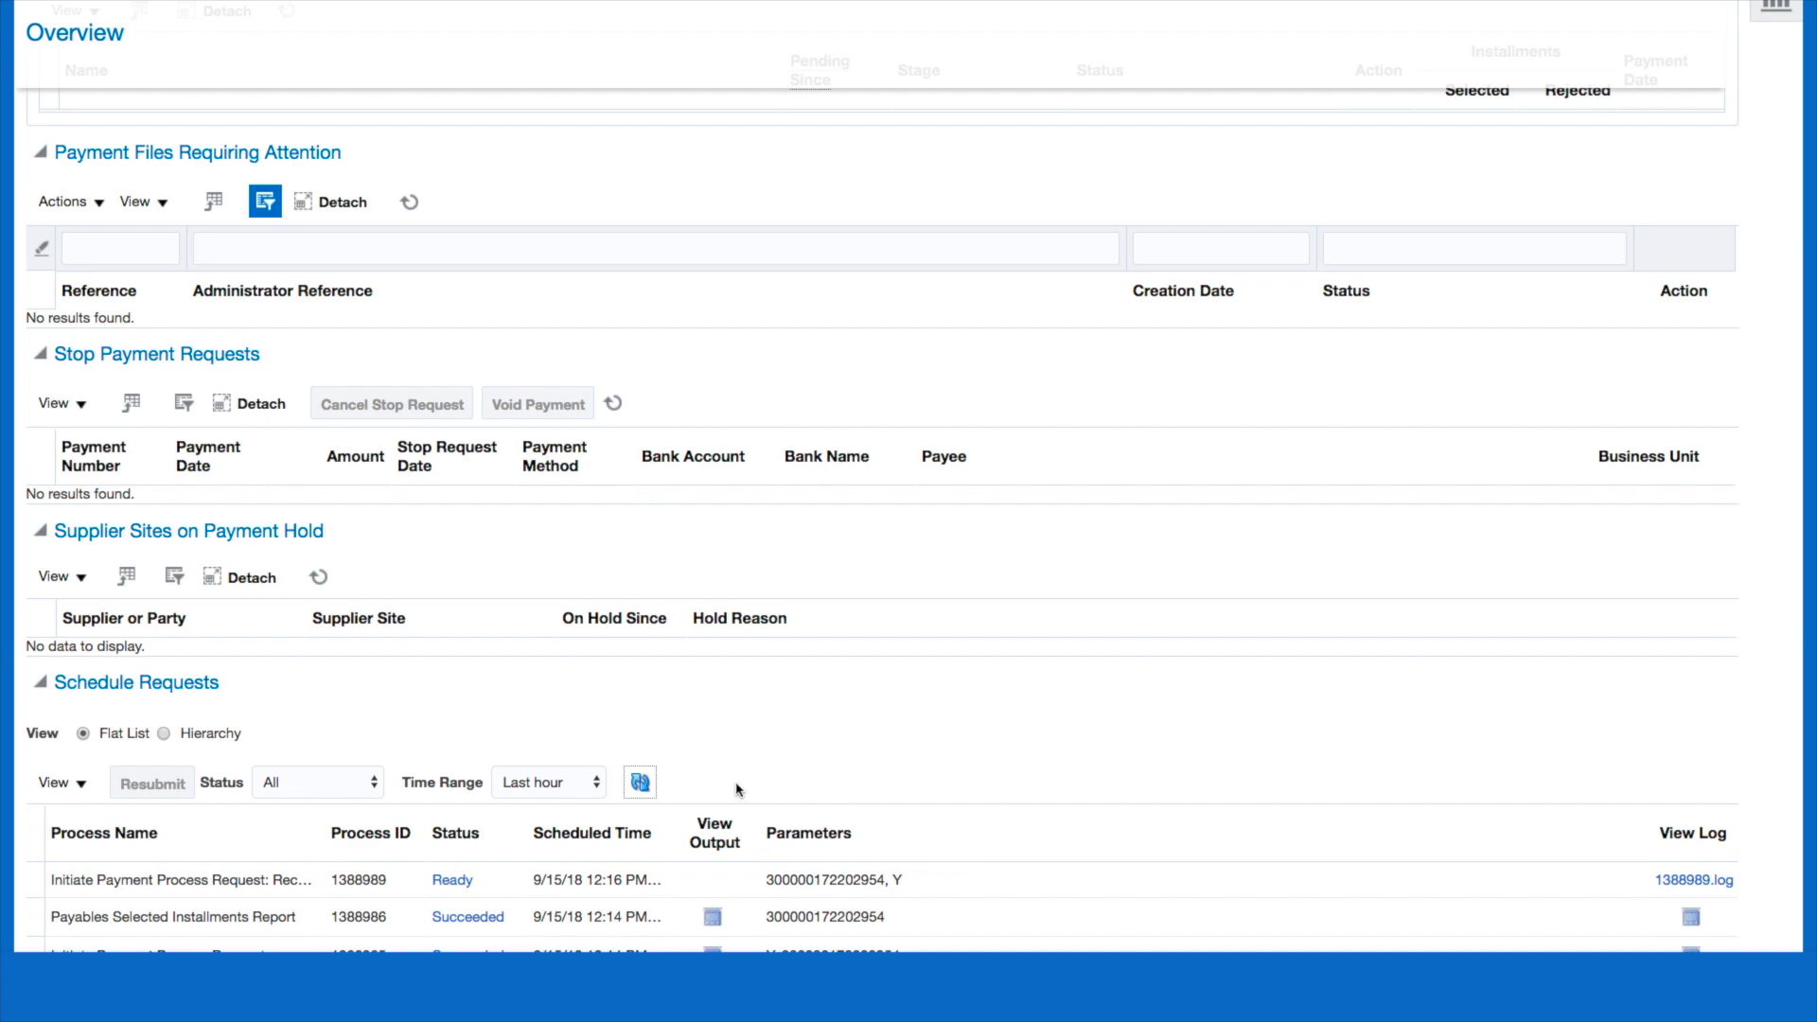
{"action": "left_click", "coordinate": [640, 784]}
{"action": "left_click", "coordinate": [641, 783]}
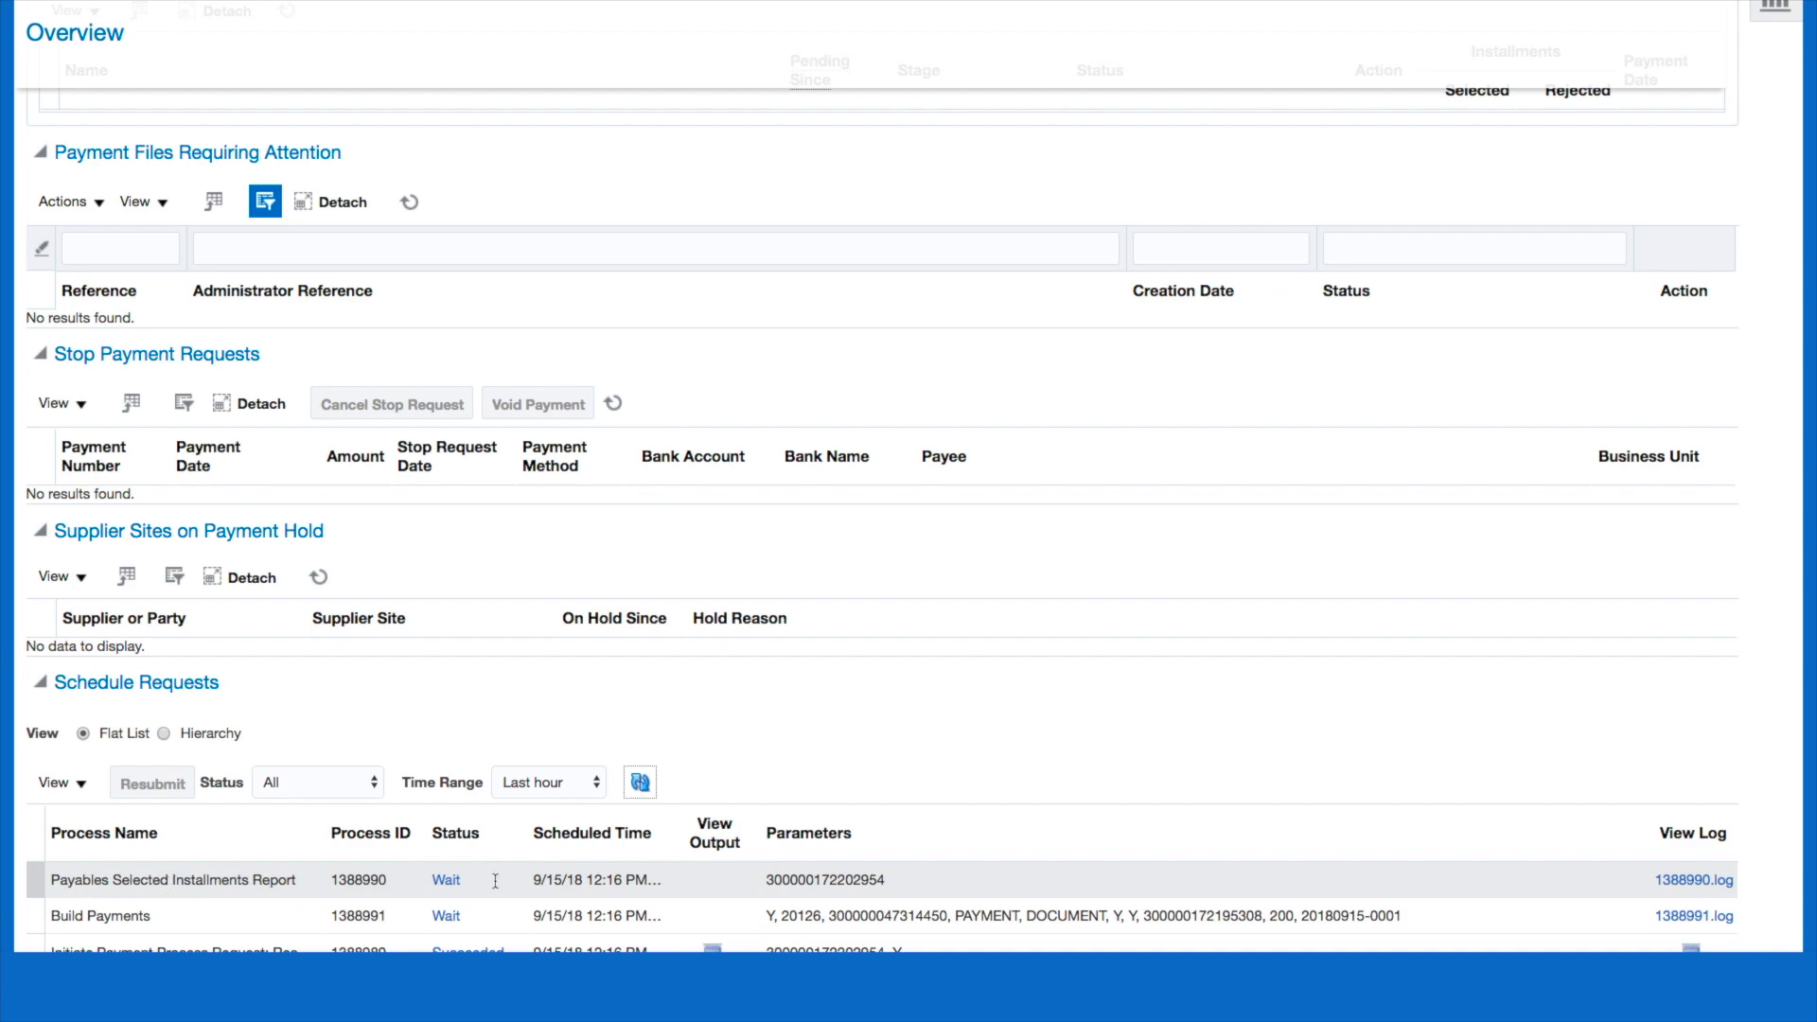
{"action": "left_click", "coordinate": [640, 782]}
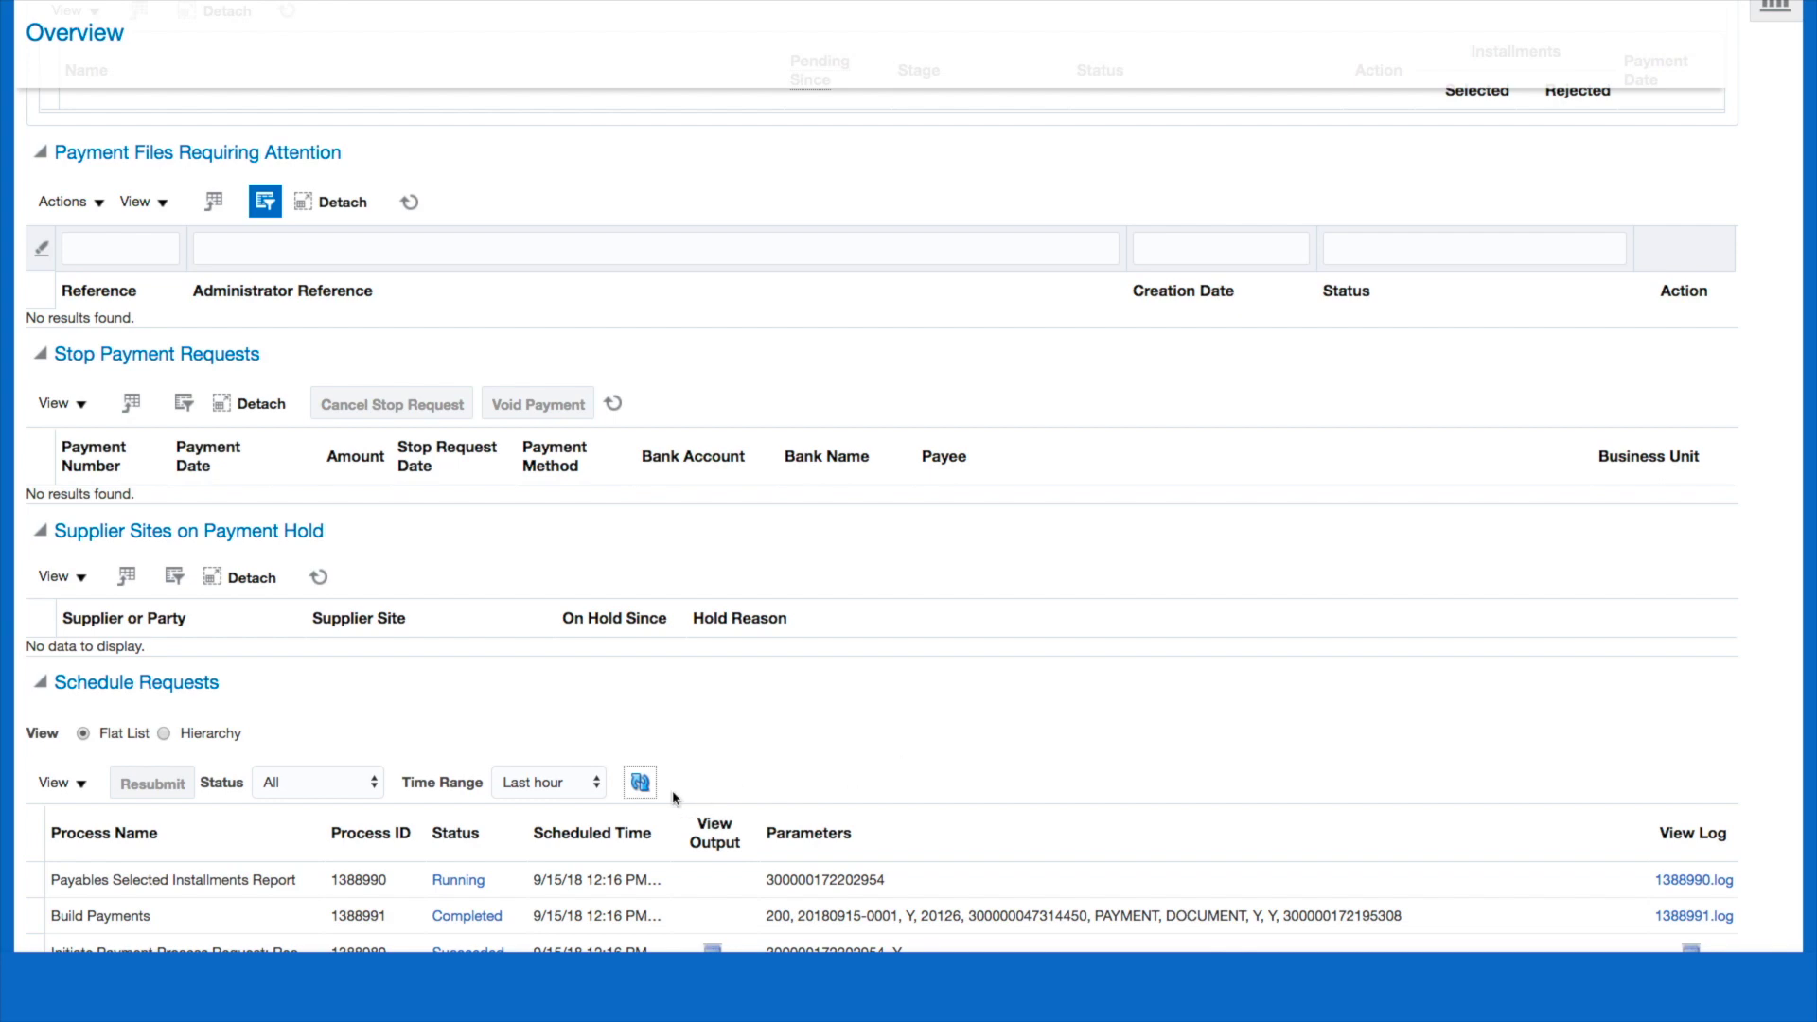
{"action": "left_click", "coordinate": [638, 784]}
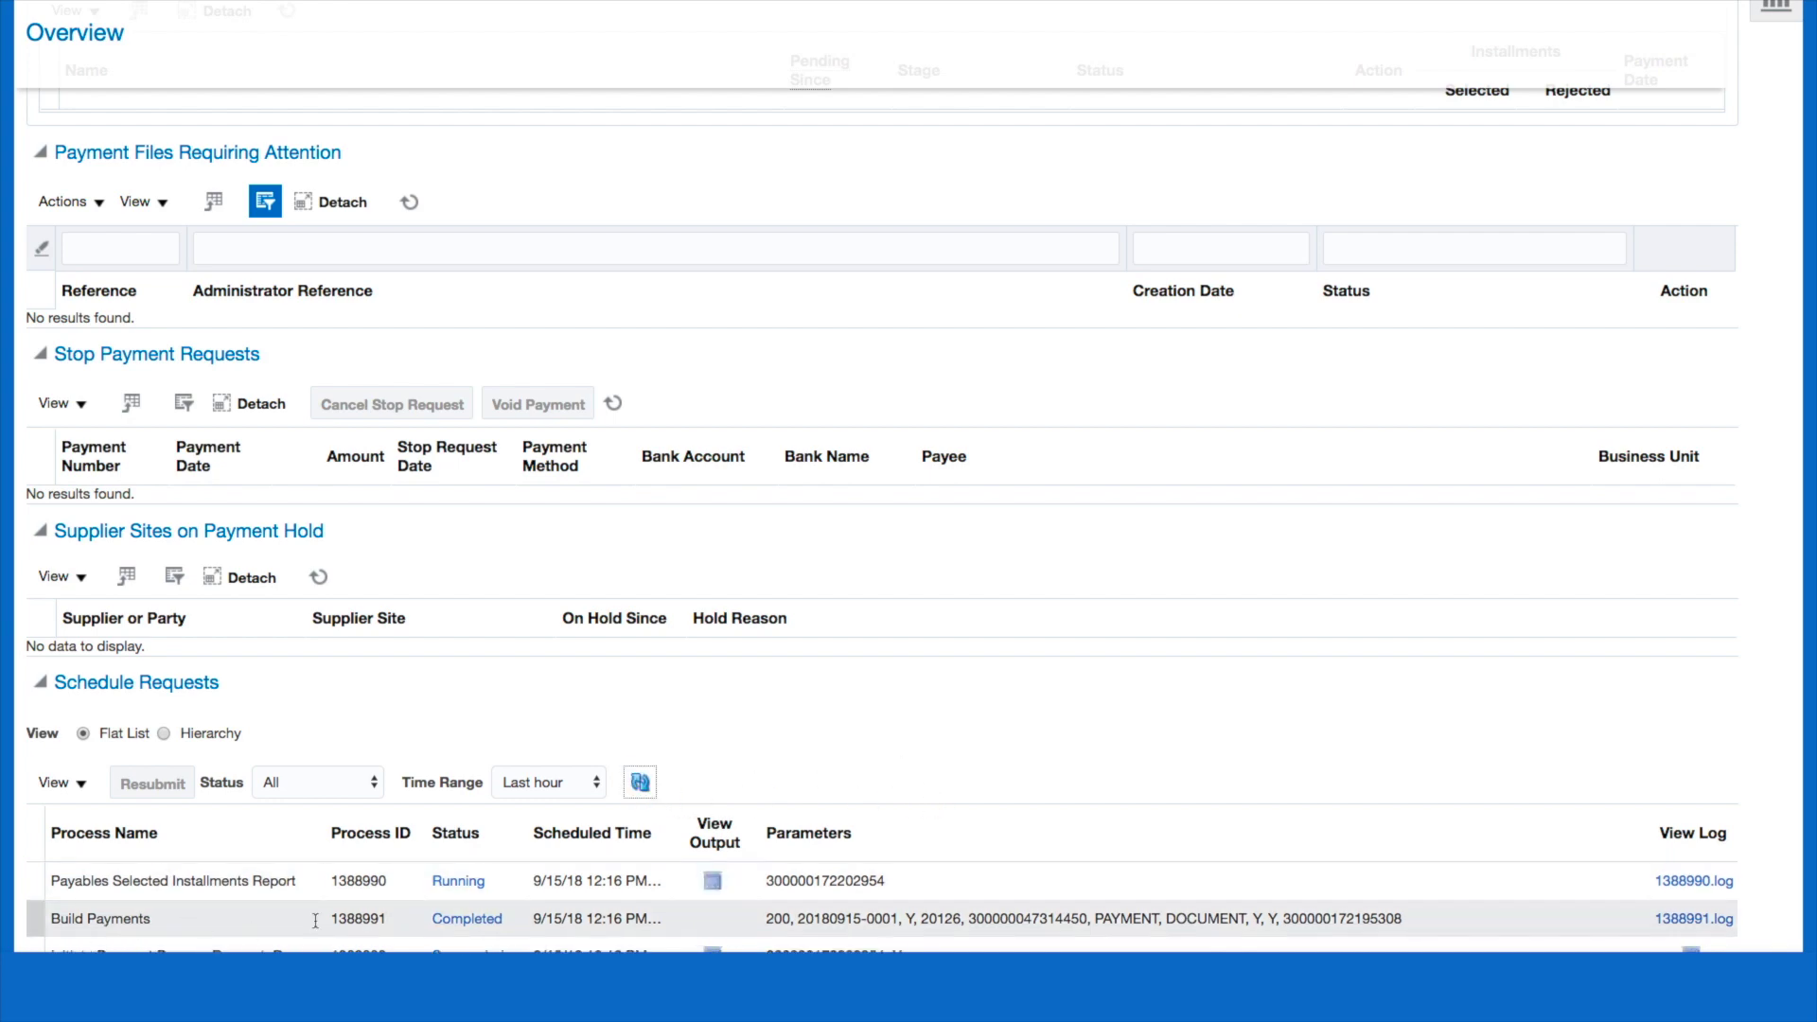
{"action": "left_click", "coordinate": [640, 782]}
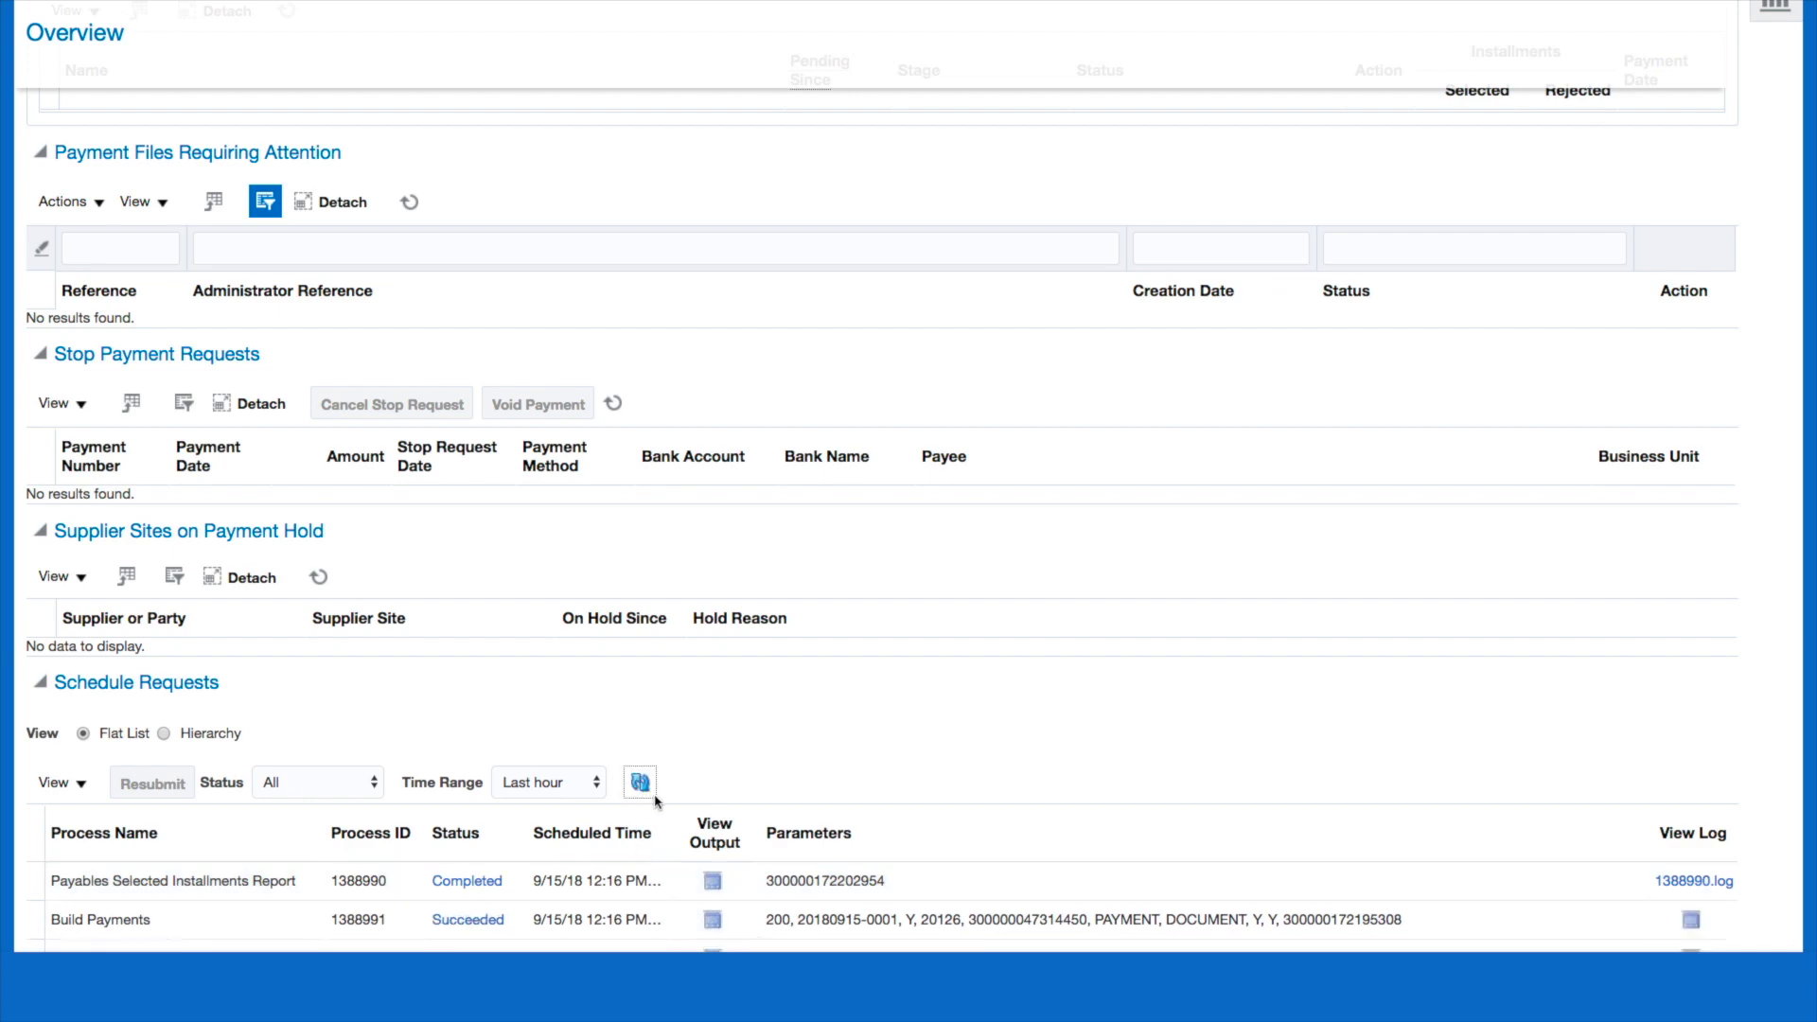
{"action": "left_click", "coordinate": [638, 782]}
{"action": "scroll", "coordinate": [1119, 753], "scroll_direction": "up", "scroll_amount": 3}
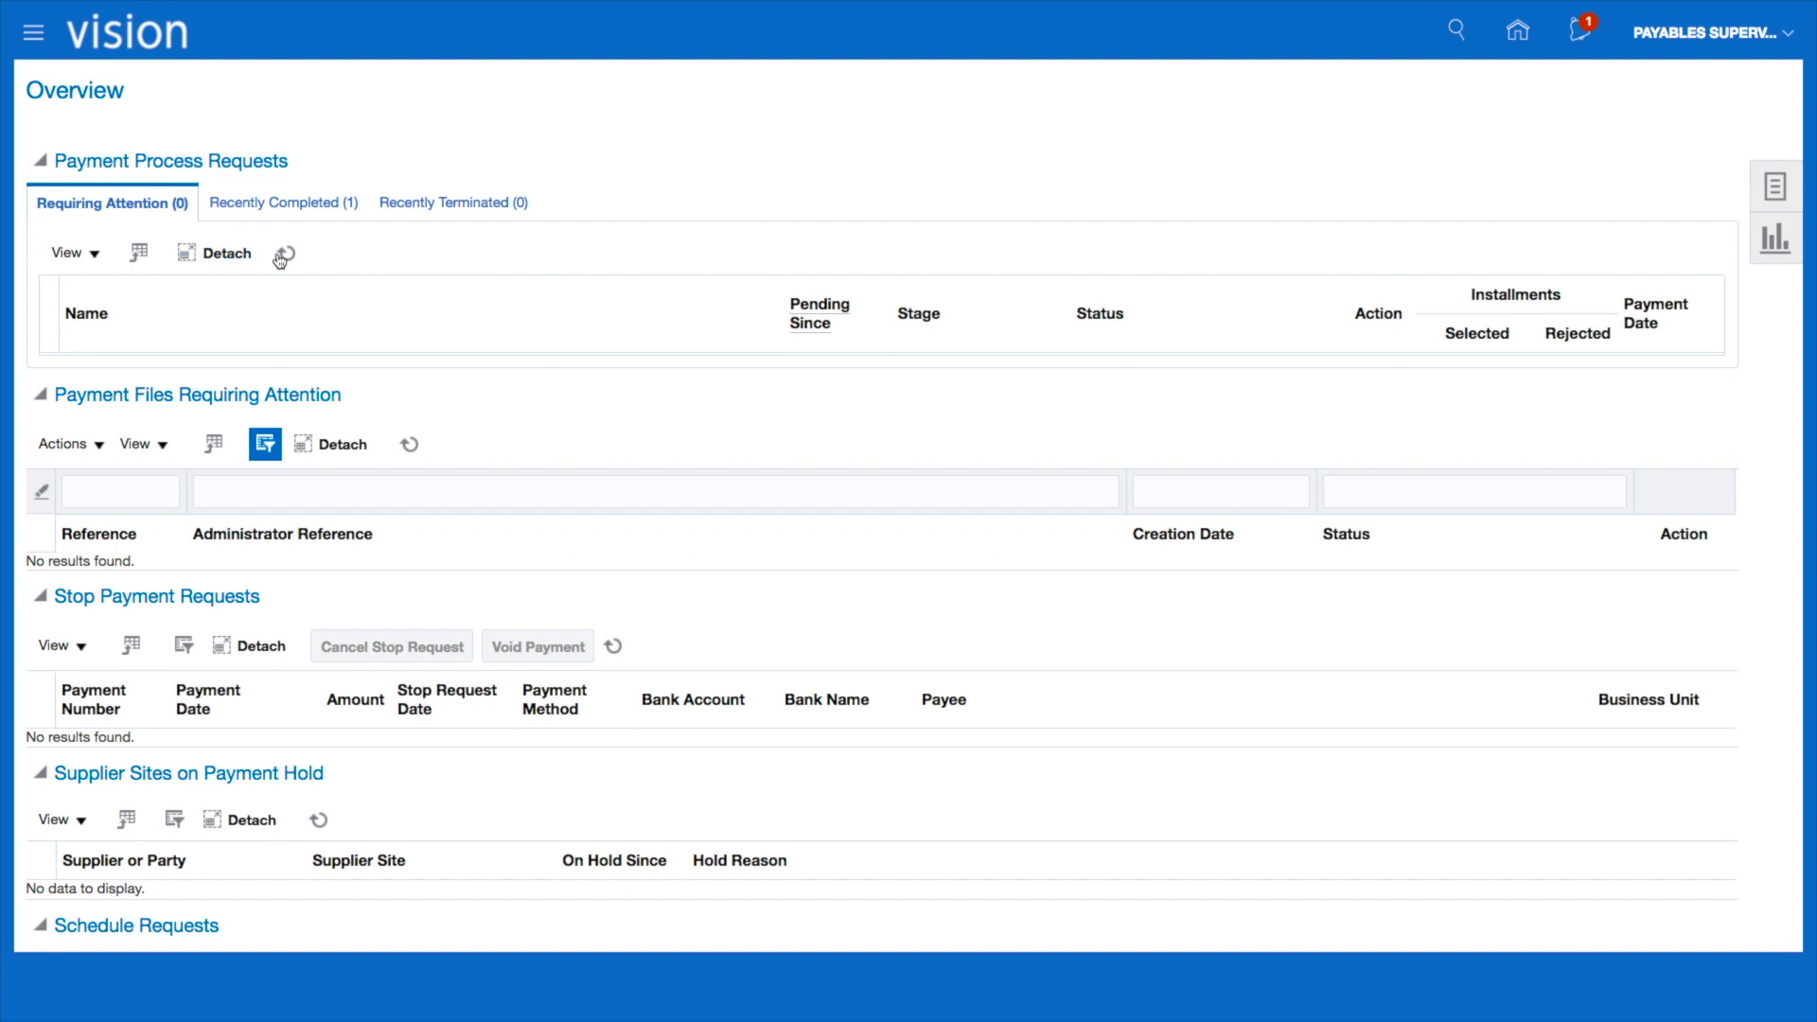
{"action": "left_click", "coordinate": [288, 254]}
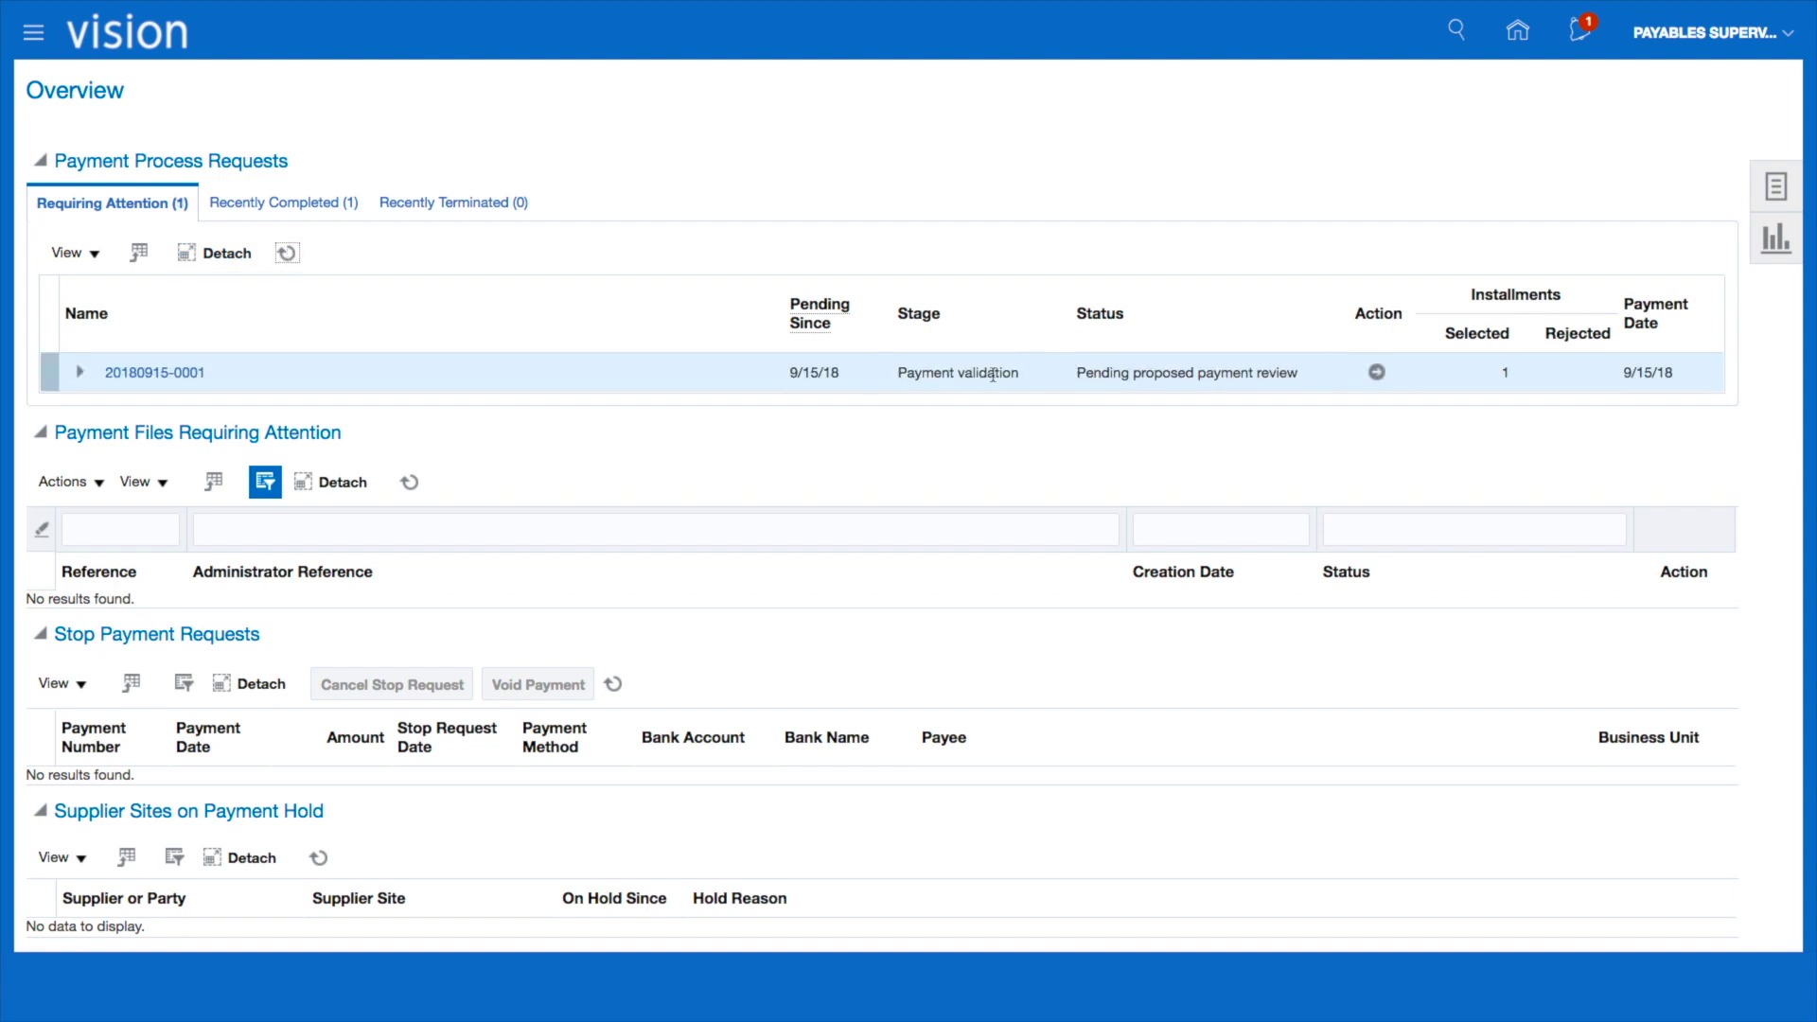
{"action": "left_click", "coordinate": [1377, 372]}
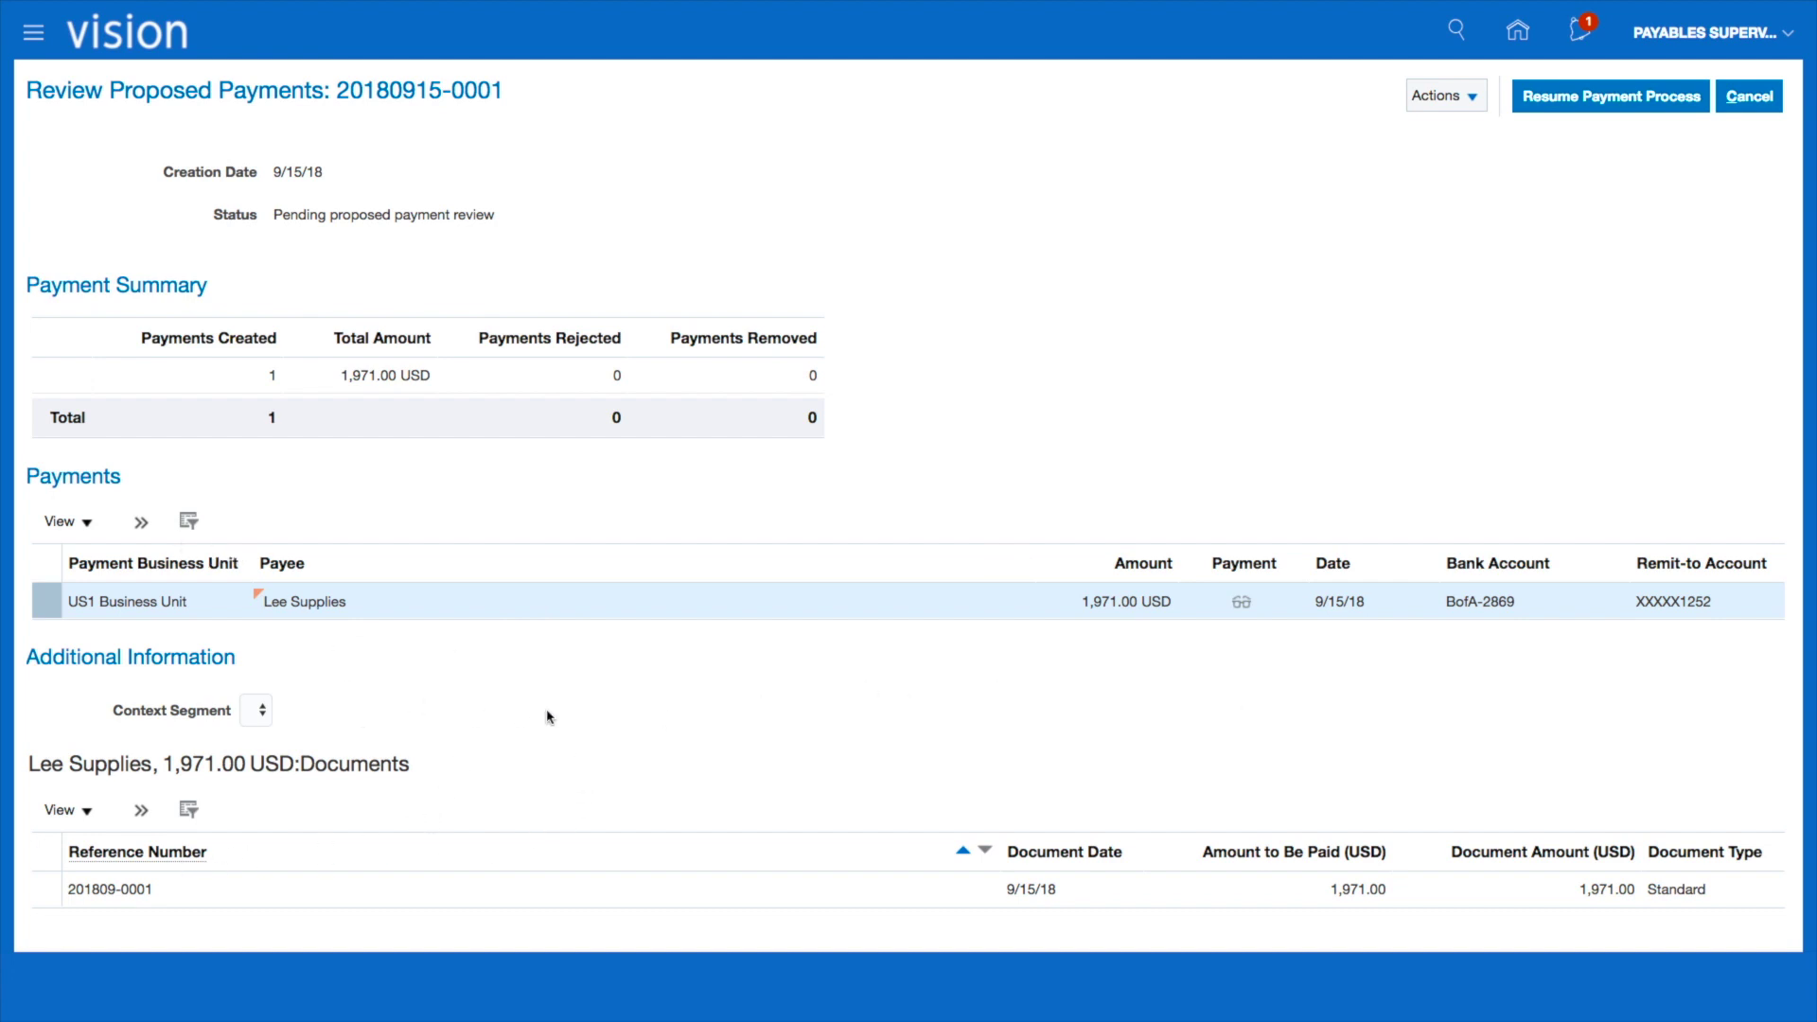
Step: Examine the additional table actions available for the Lee Supplies documents and for the proposed payments
{"action": "left_click", "coordinate": [141, 811]}
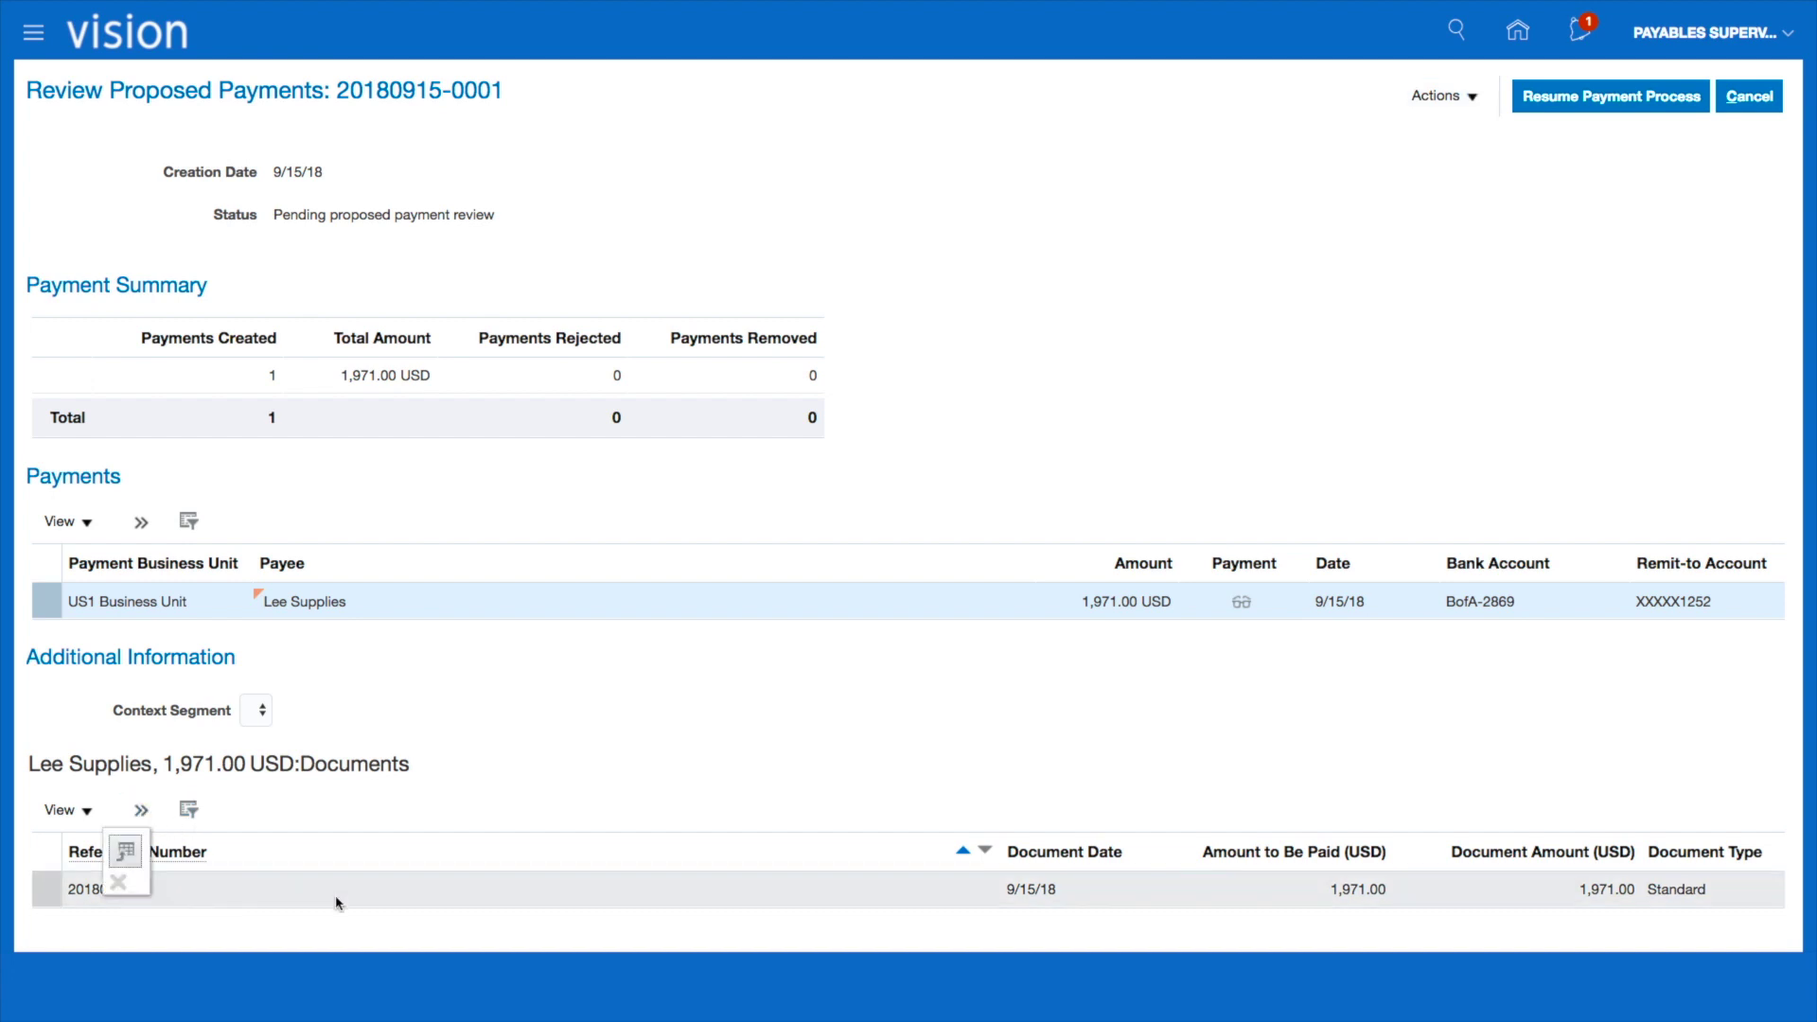
{"action": "left_click", "coordinate": [339, 899]}
{"action": "left_click", "coordinate": [142, 812]}
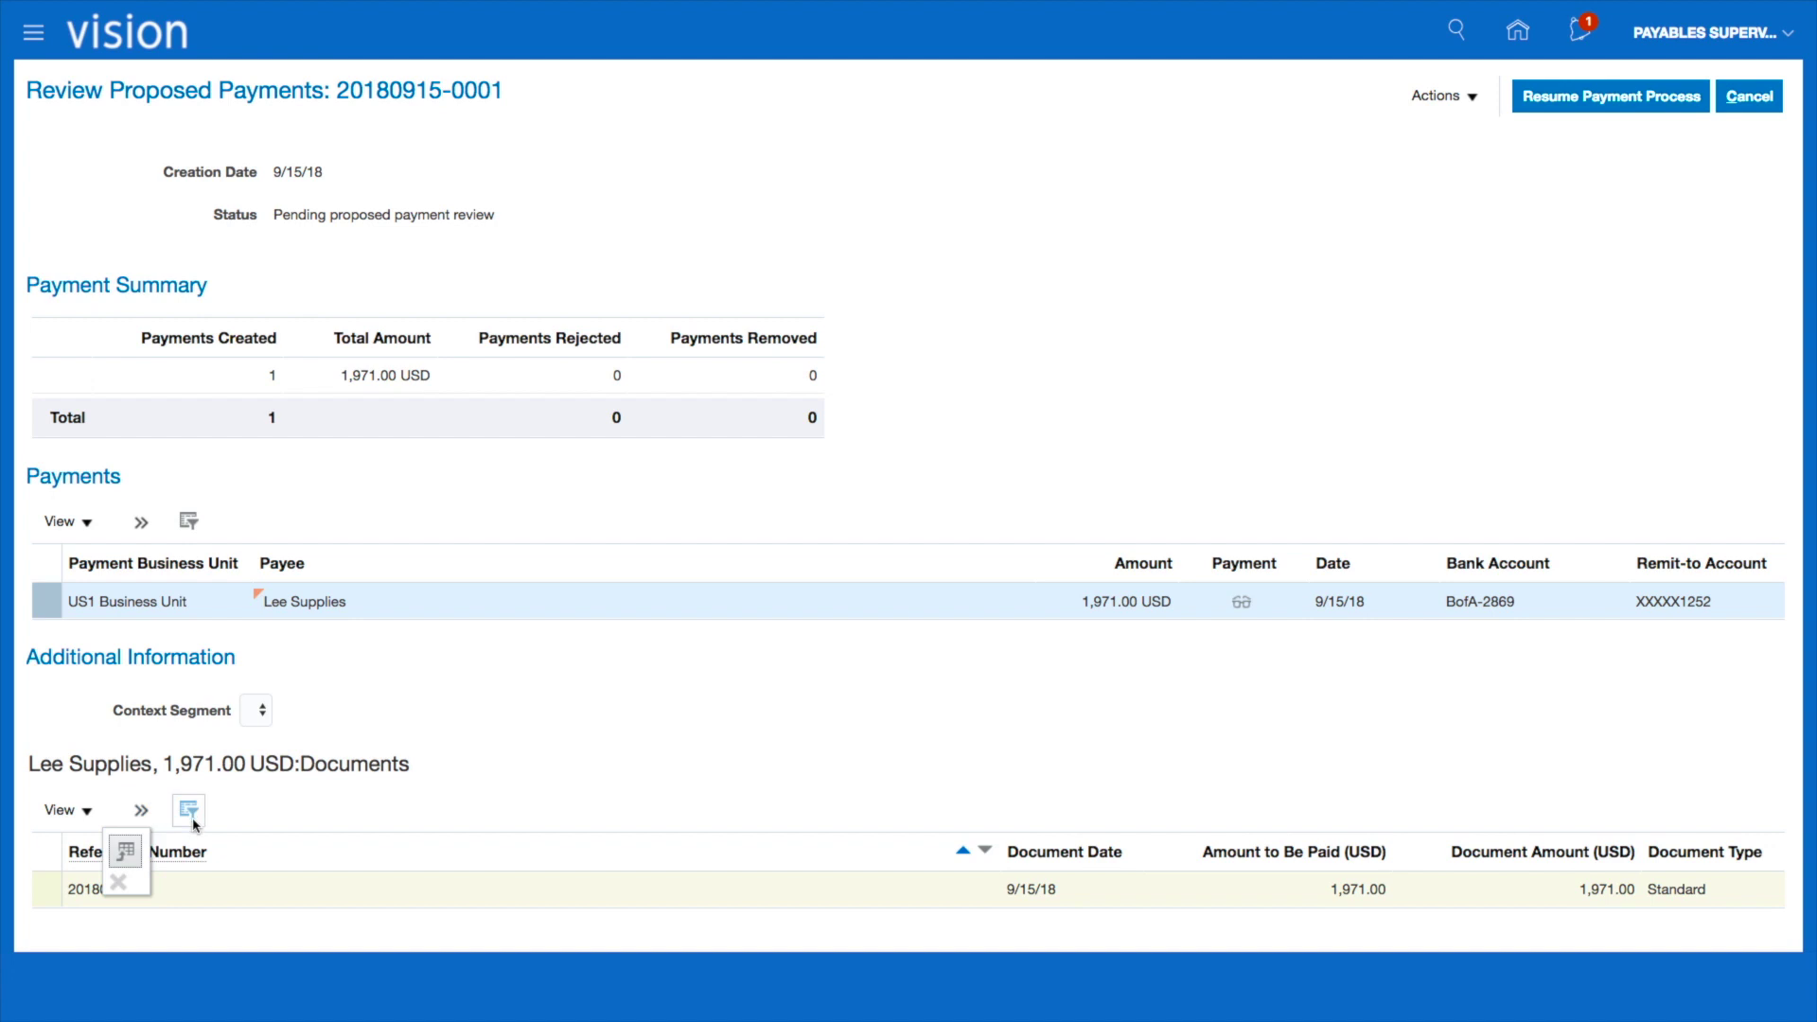
{"action": "left_click", "coordinate": [575, 750]}
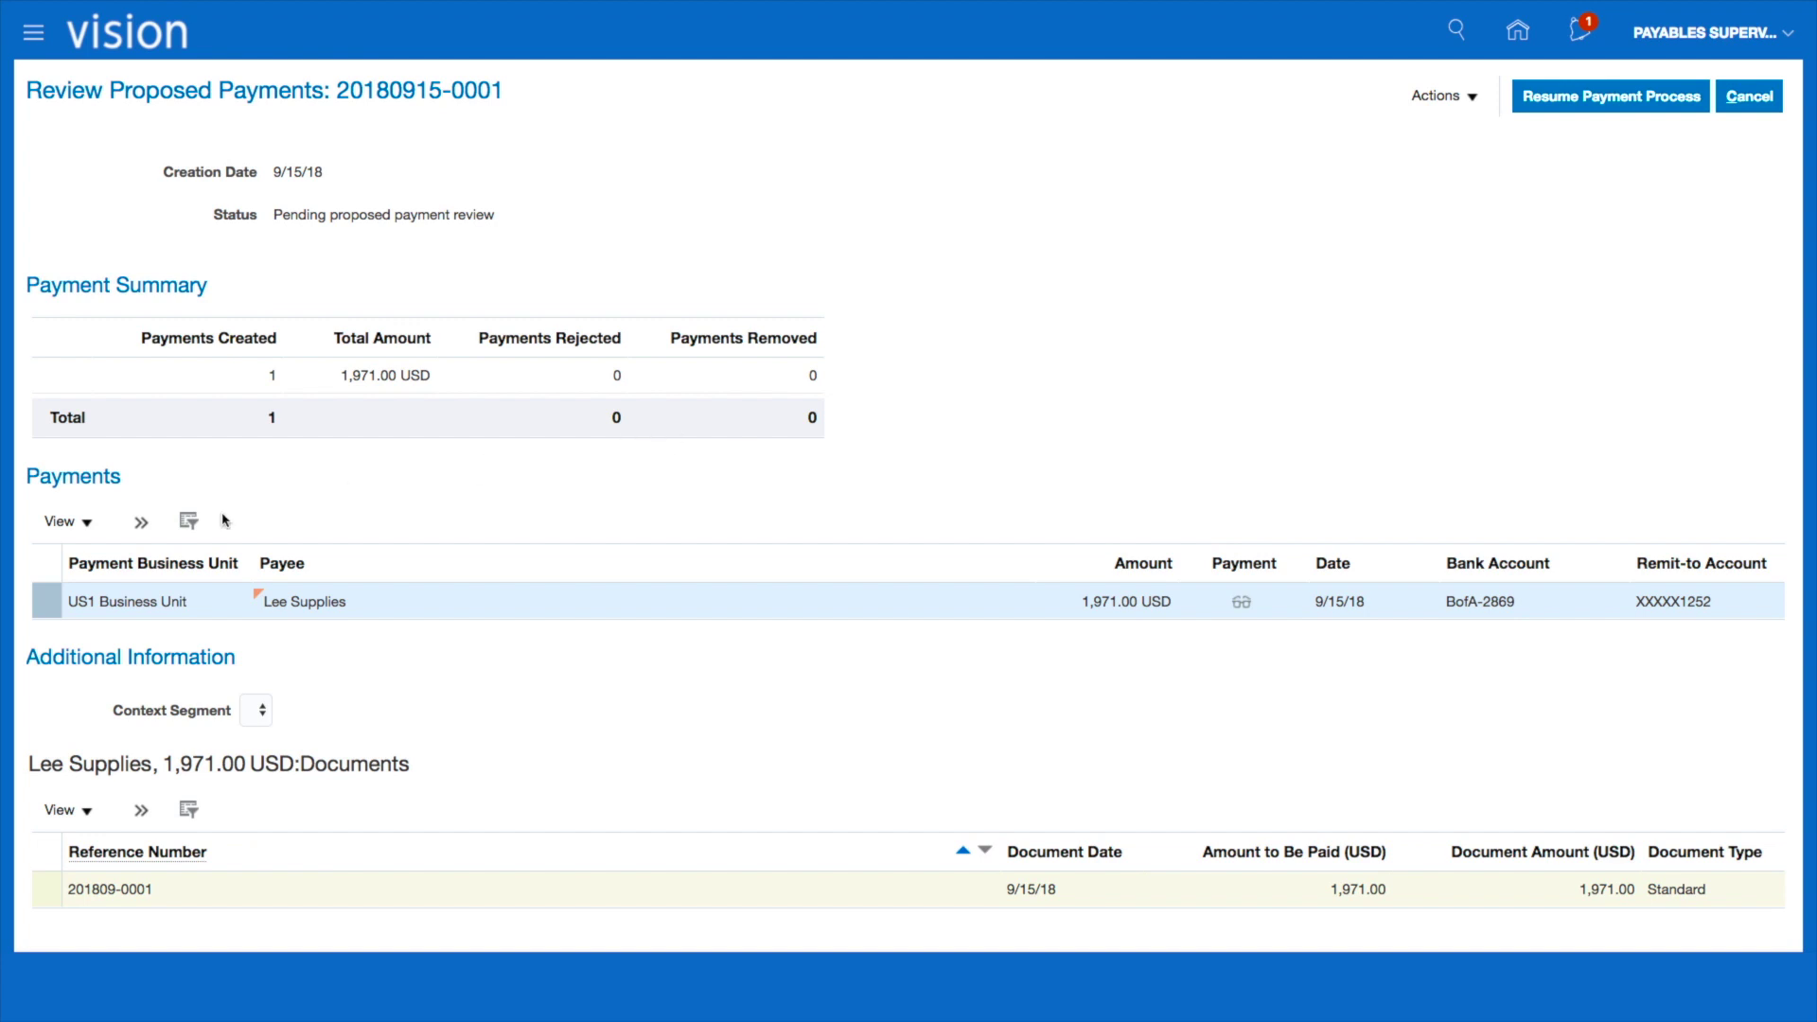
{"action": "left_click", "coordinate": [142, 523]}
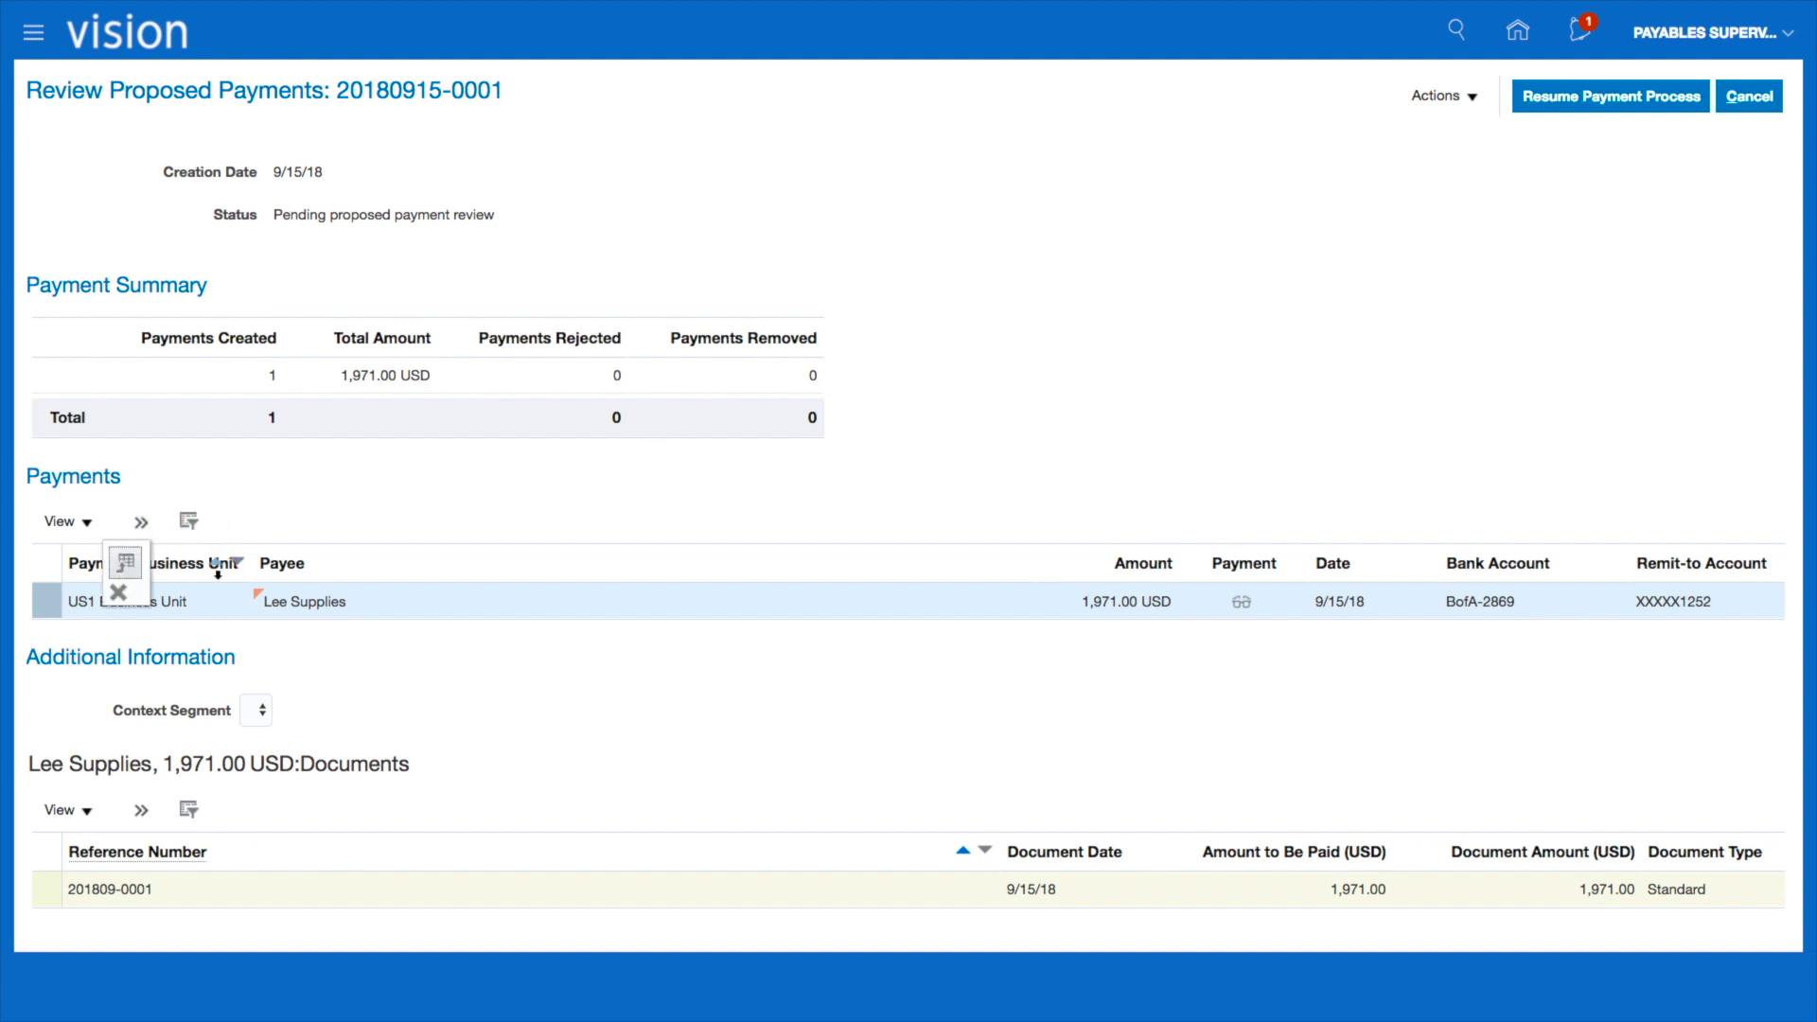
{"action": "left_click", "coordinate": [503, 491]}
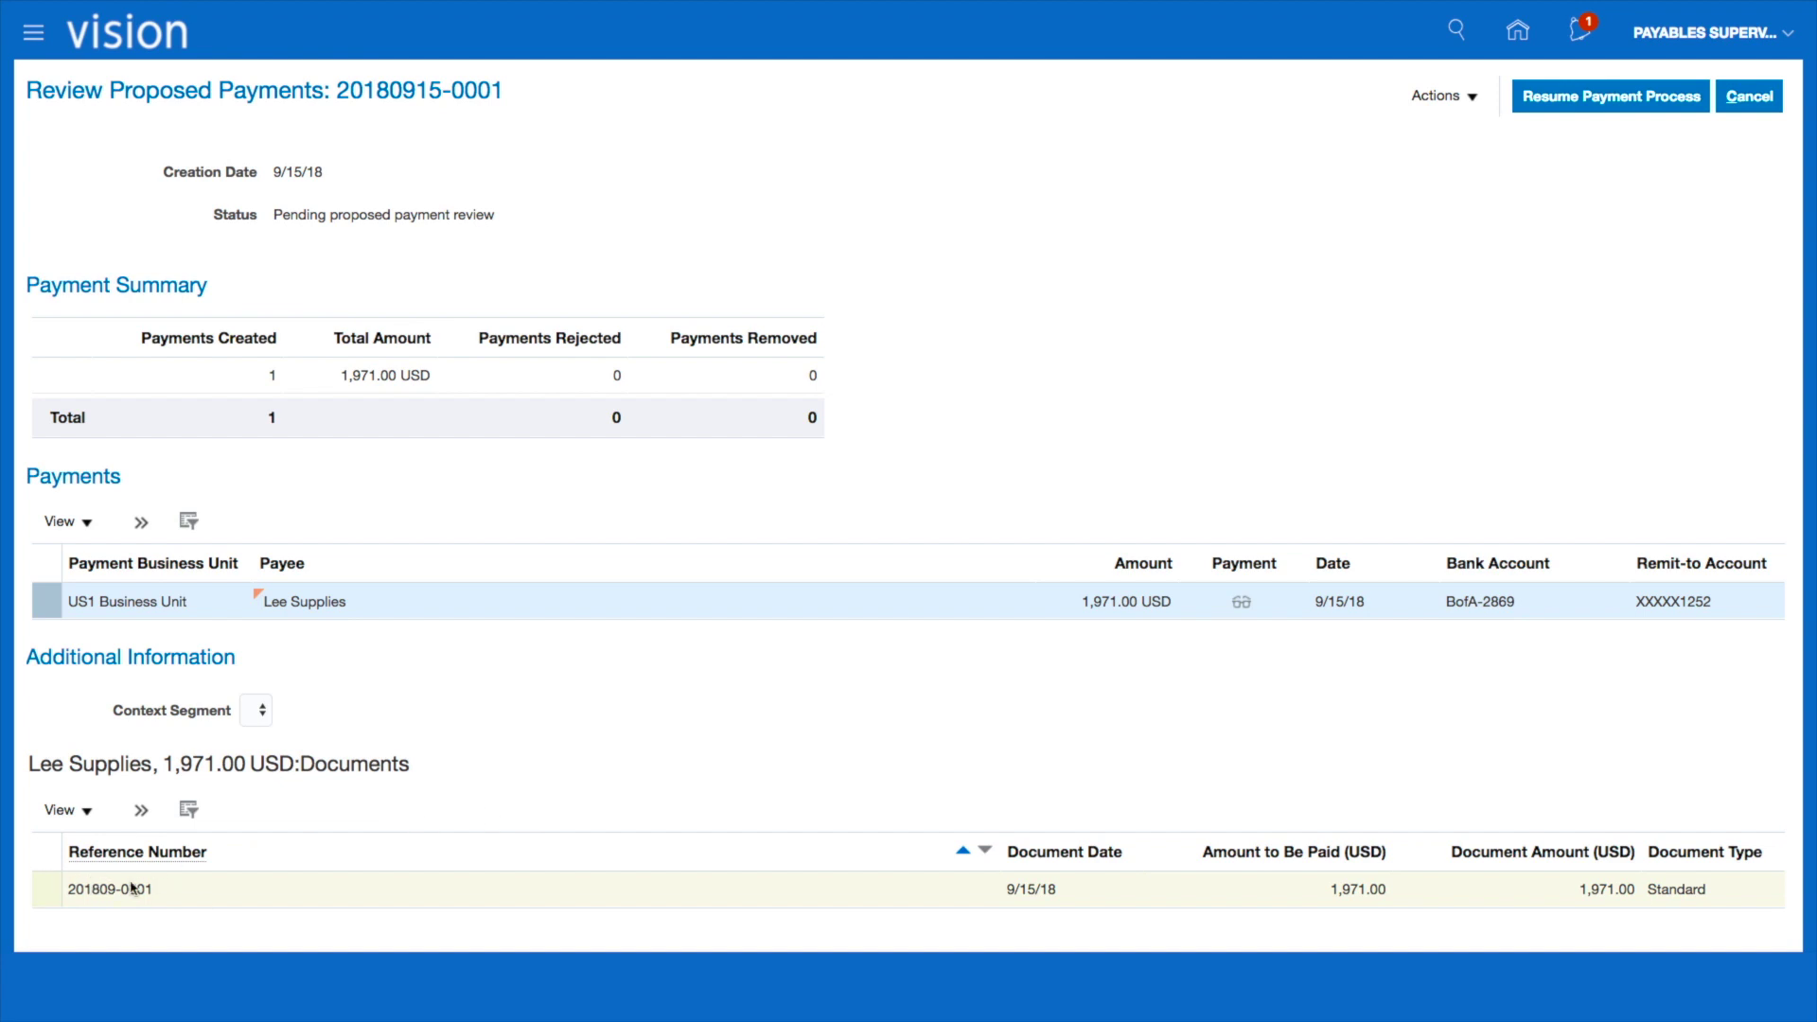
{"action": "left_click", "coordinate": [1474, 100]}
{"action": "left_click", "coordinate": [1447, 368]}
{"action": "left_click", "coordinate": [1596, 104]}
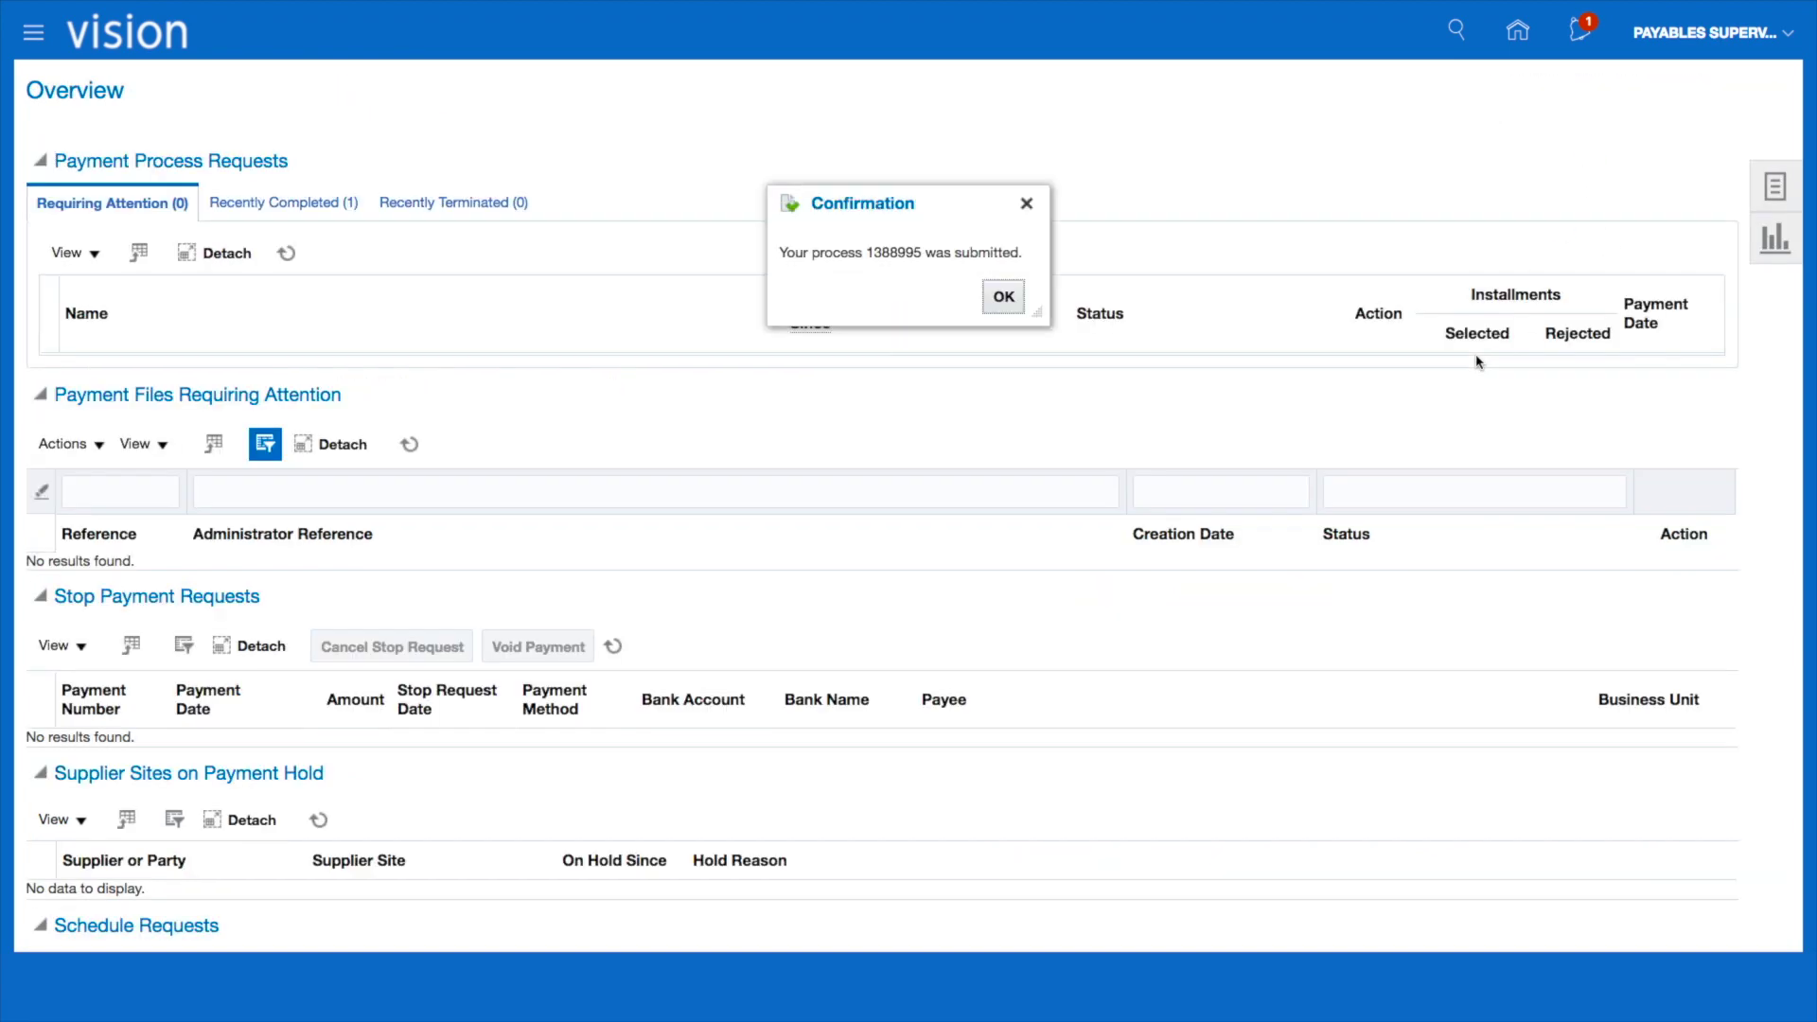
{"action": "left_click", "coordinate": [1004, 296]}
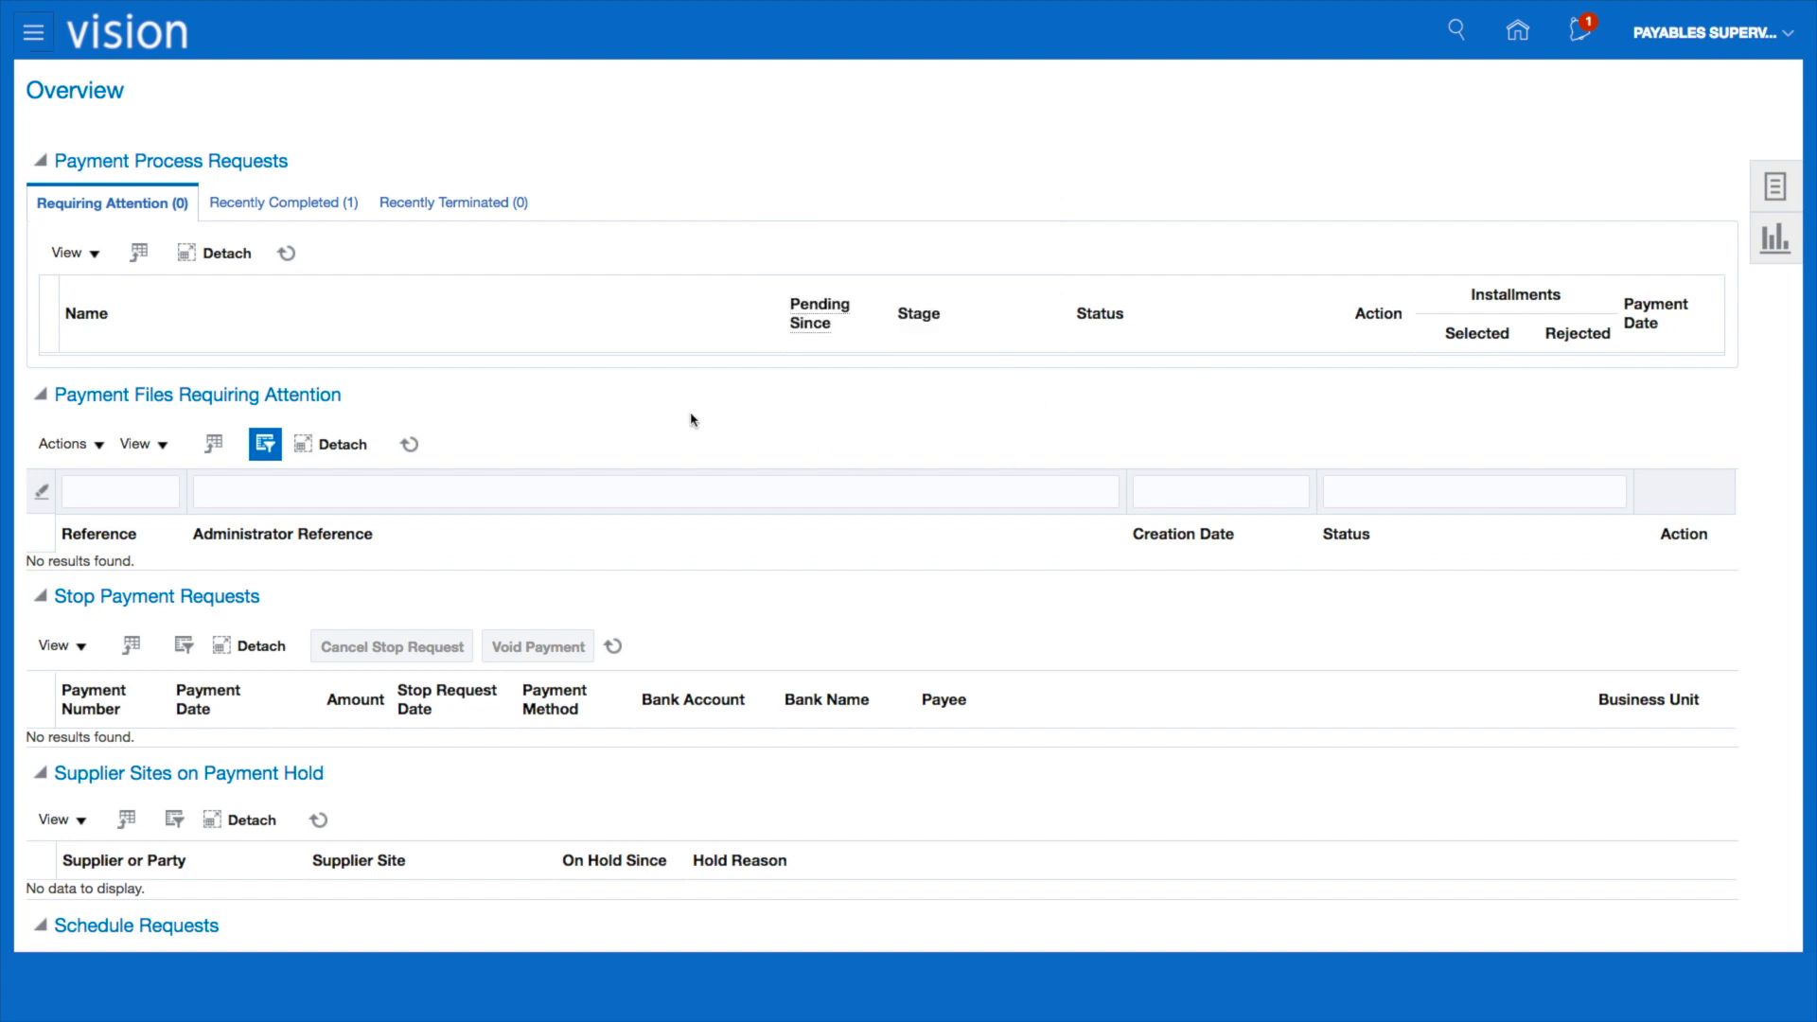
Step: Refresh the payment process requests and collapse Payment Files Requiring Attention, Stop Payment Requests and Supplier Sites on Payment Hold
{"action": "left_click", "coordinate": [285, 253]}
{"action": "left_click", "coordinate": [45, 397]}
{"action": "left_click", "coordinate": [42, 441]}
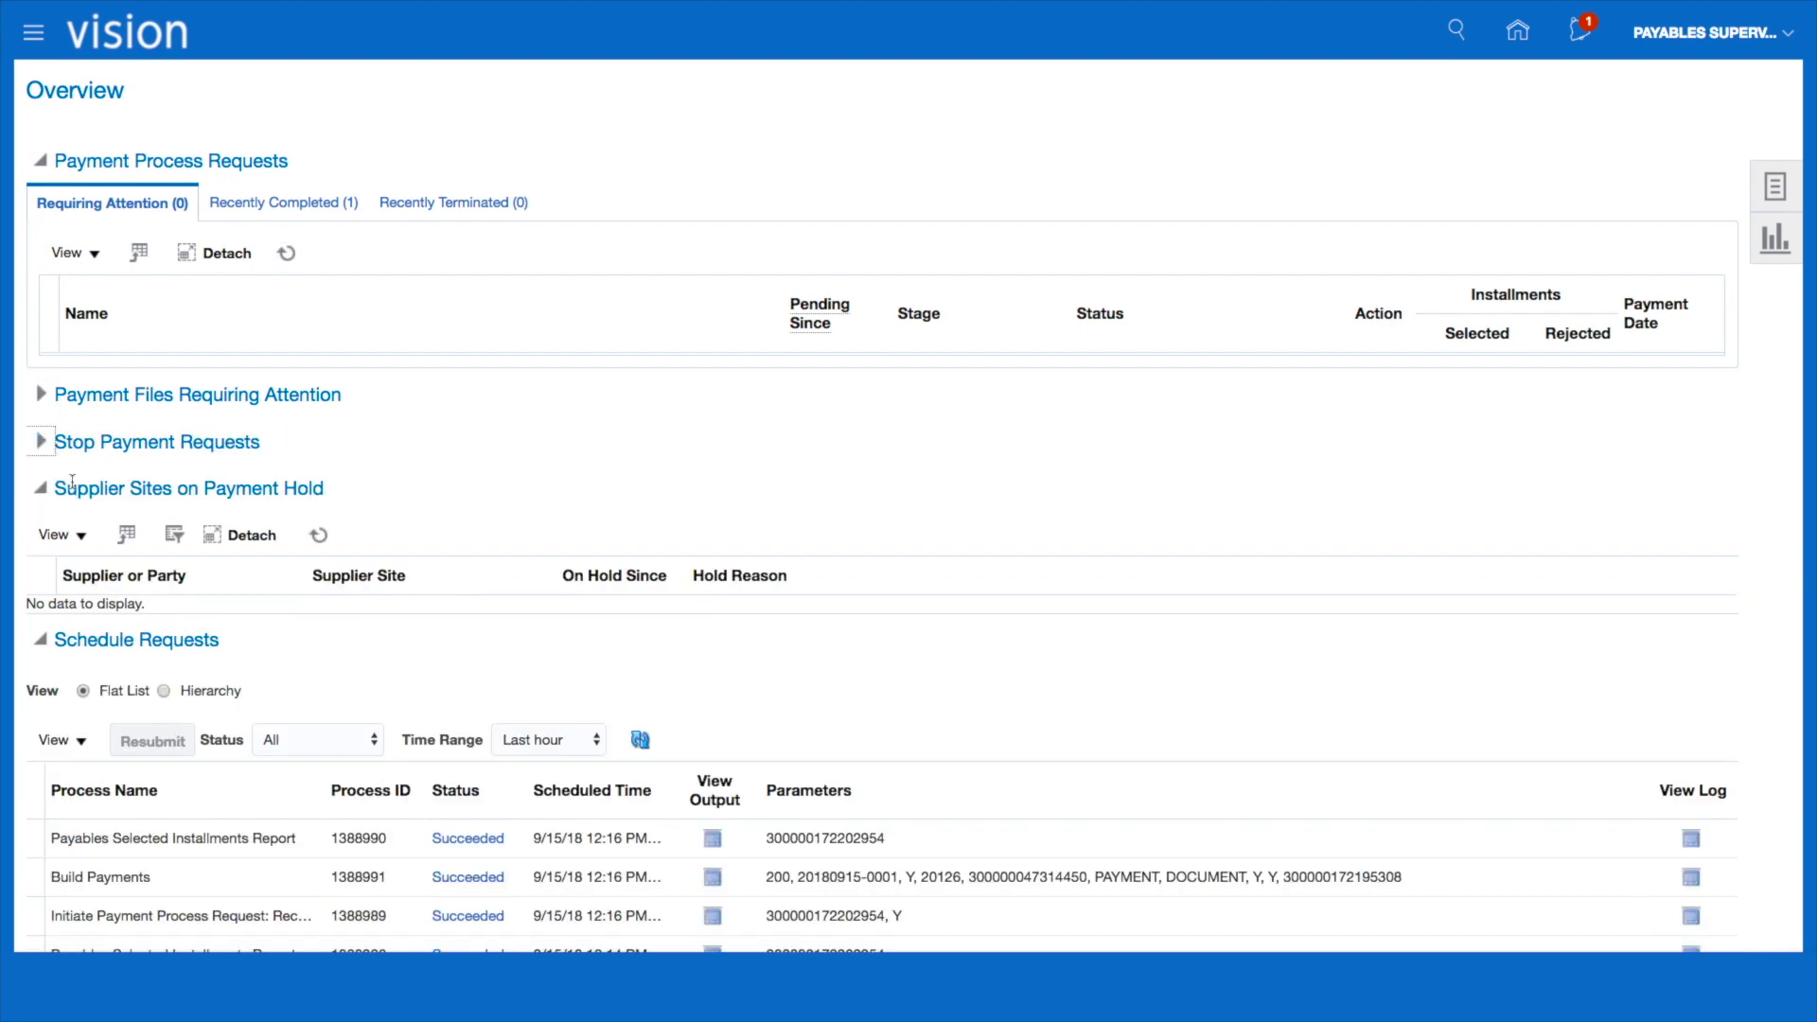
{"action": "left_click", "coordinate": [43, 490]}
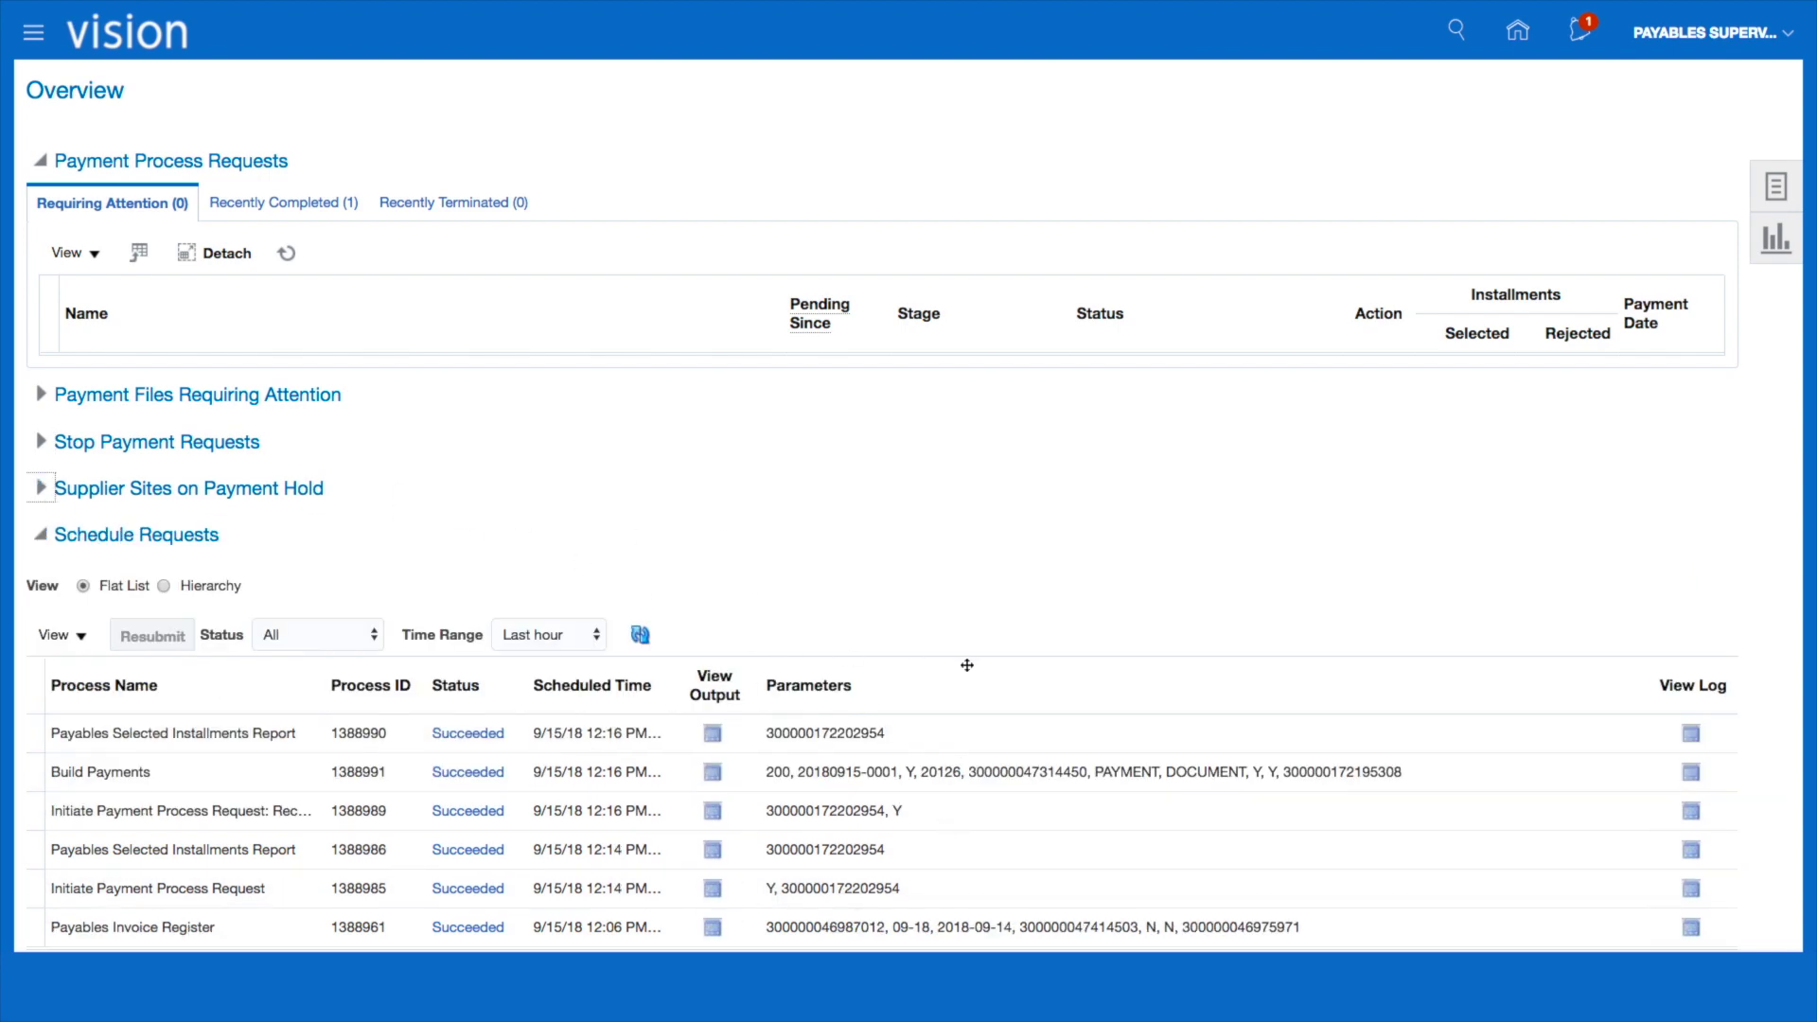
Step: Monitor the new Build Payments and Format Payment Files processes in Schedule Requests by refreshing the list until both finish
{"action": "left_click", "coordinate": [639, 634]}
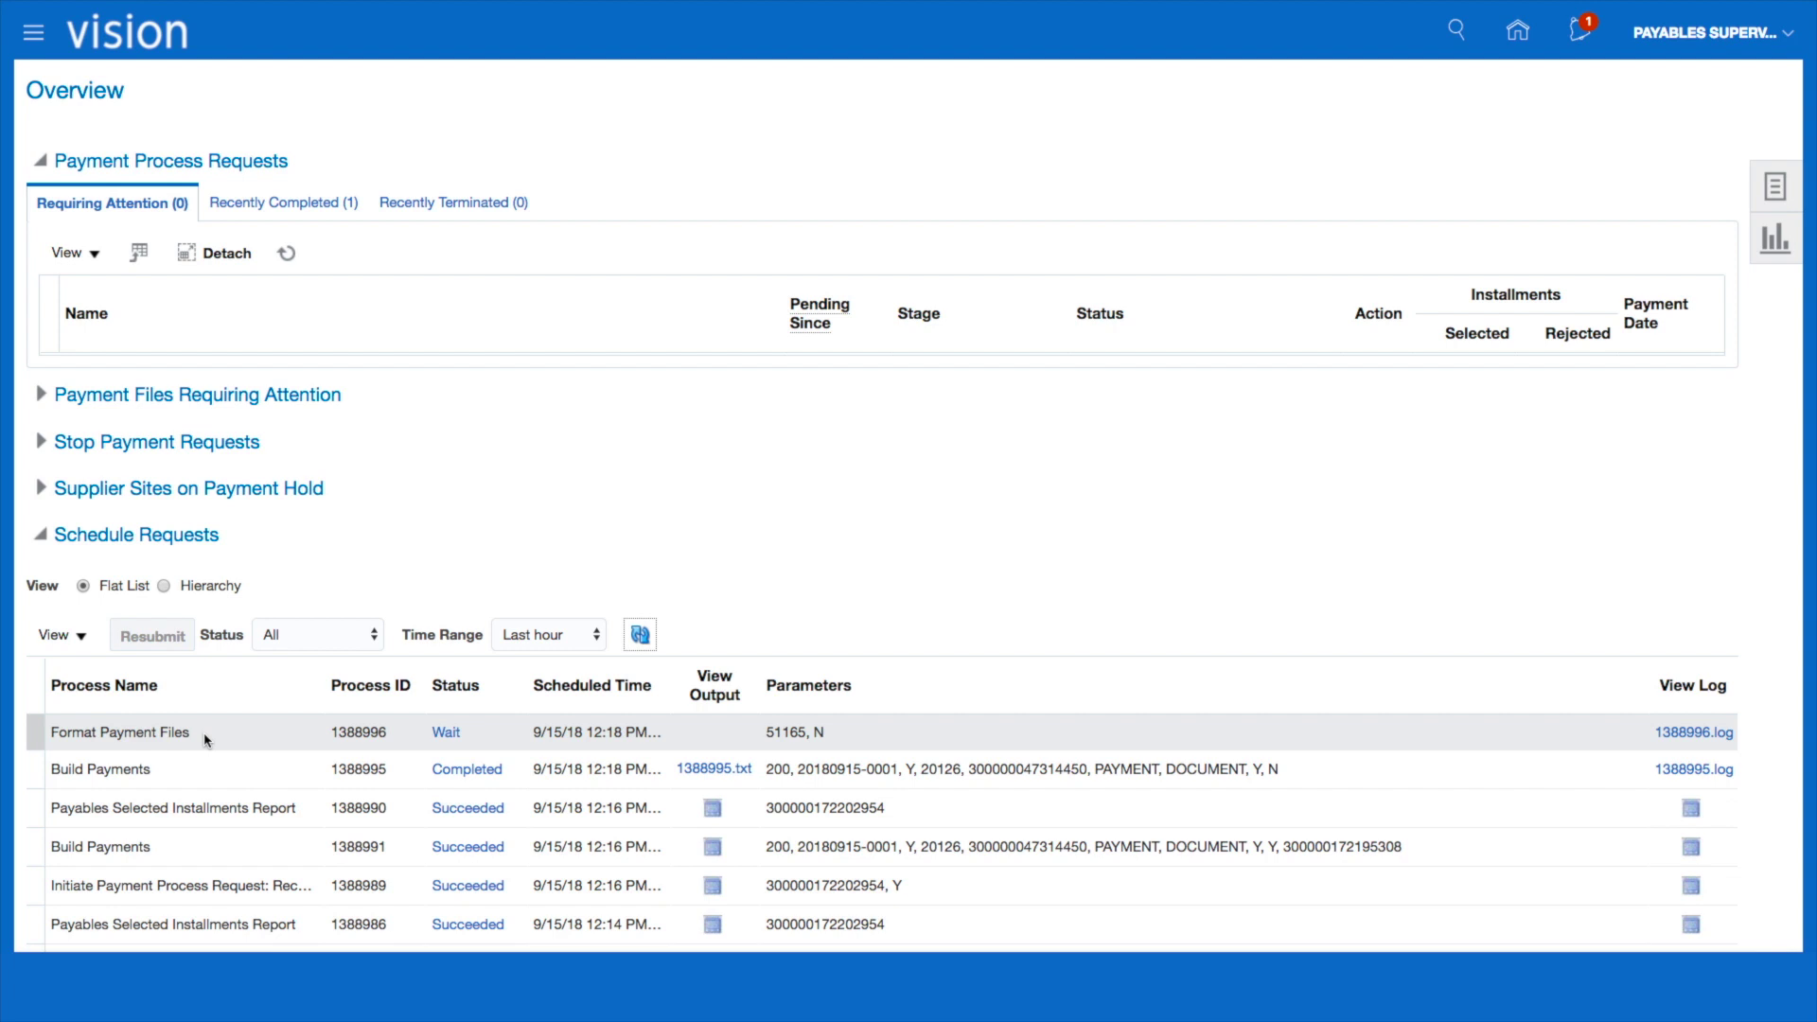
{"action": "left_click", "coordinate": [640, 634]}
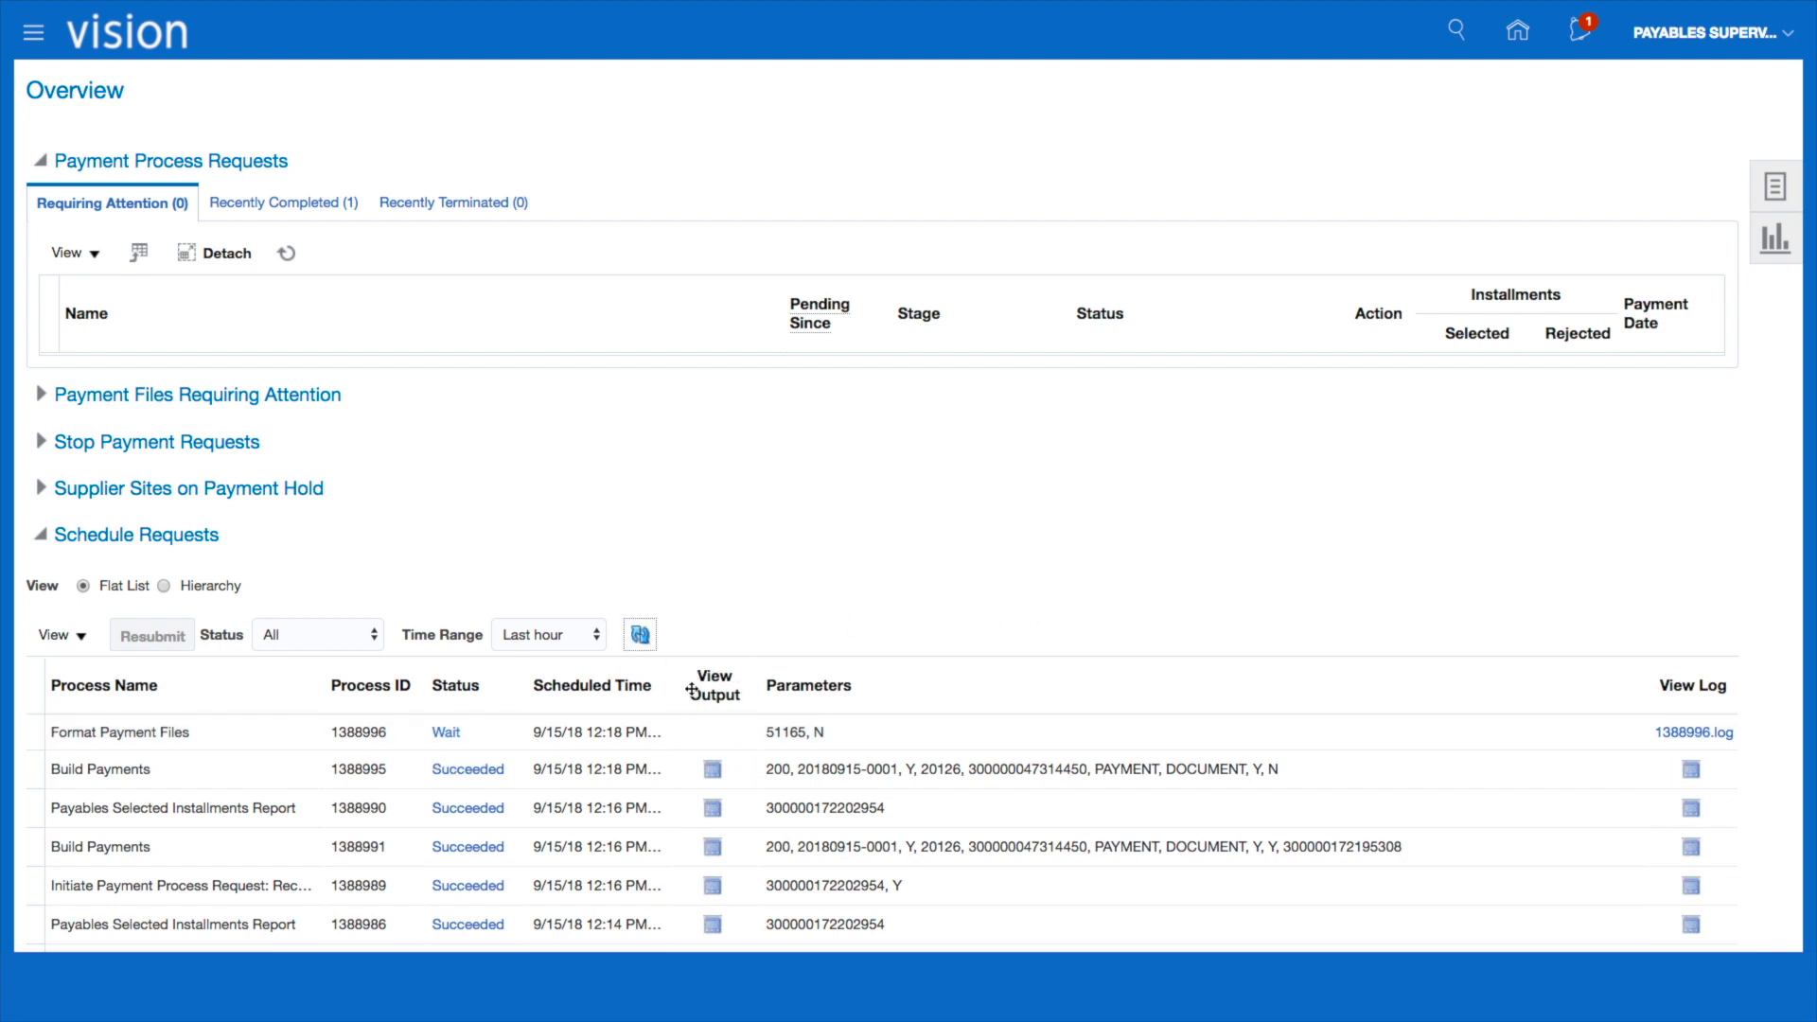
{"action": "left_click", "coordinate": [639, 636]}
{"action": "left_click", "coordinate": [640, 634]}
{"action": "left_click", "coordinate": [640, 634]}
{"action": "left_click", "coordinate": [640, 634]}
{"action": "left_click", "coordinate": [641, 635]}
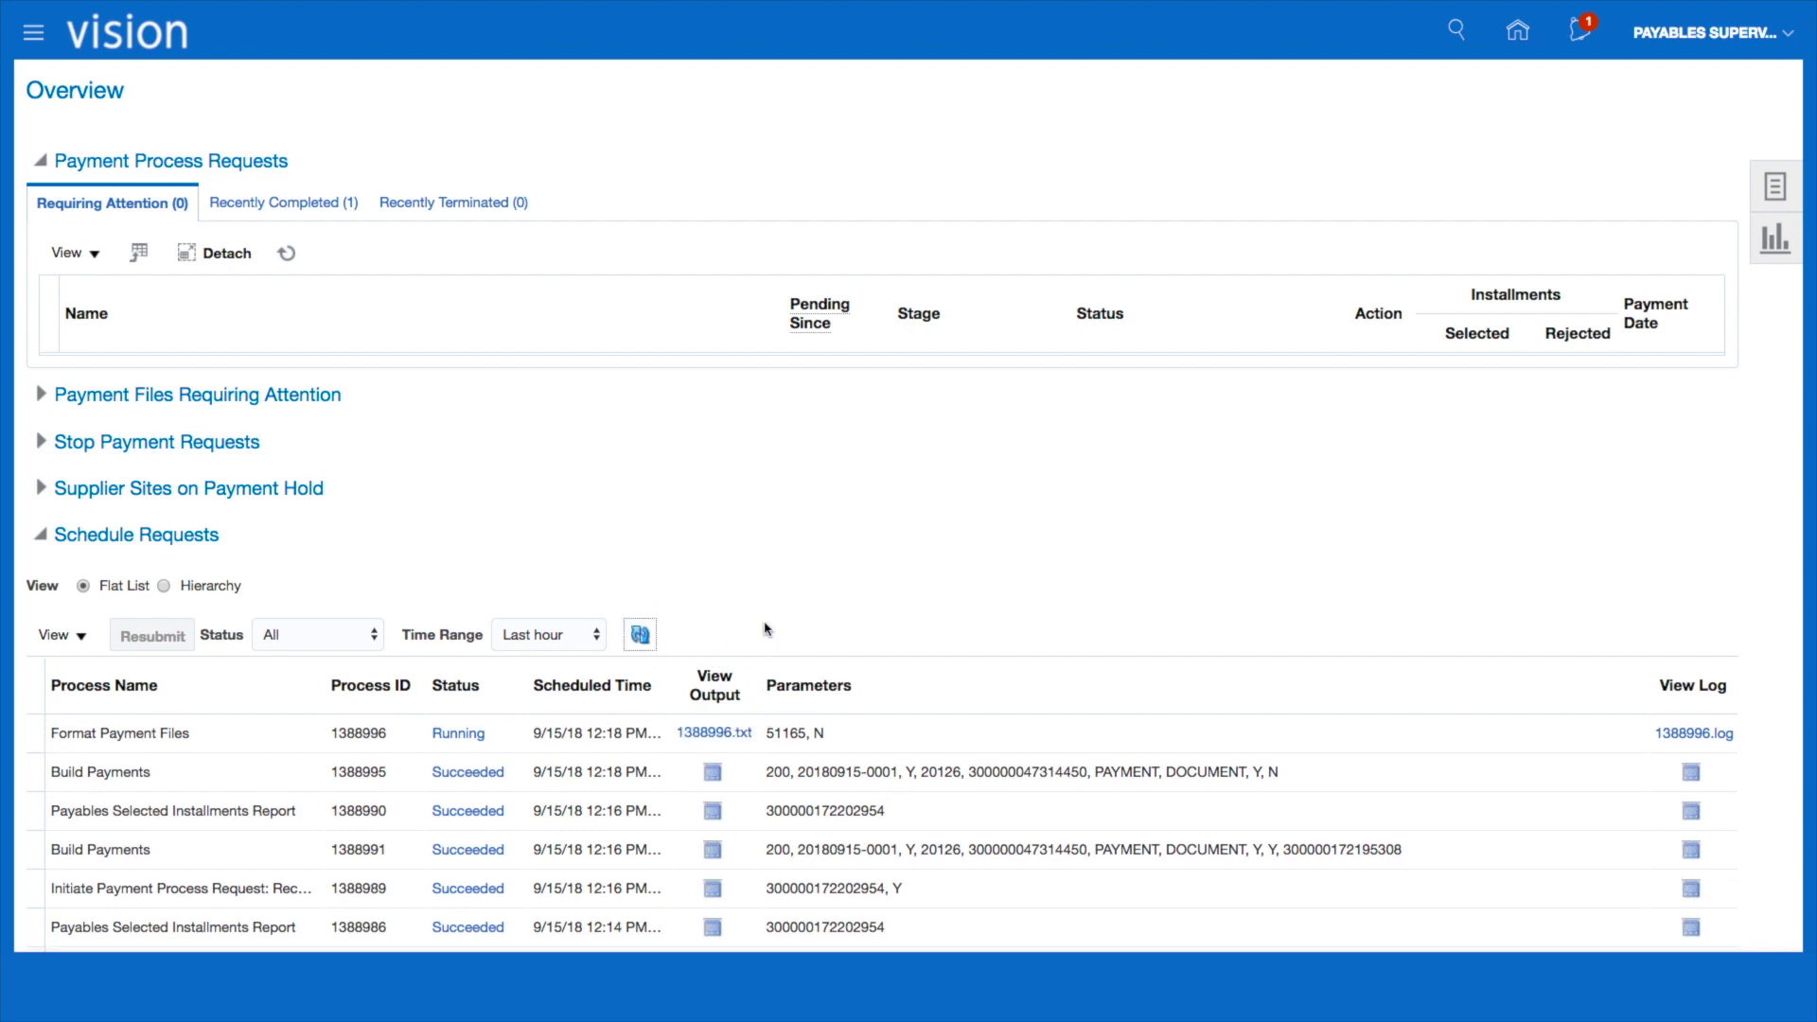
{"action": "left_click", "coordinate": [641, 635]}
{"action": "left_click", "coordinate": [641, 635]}
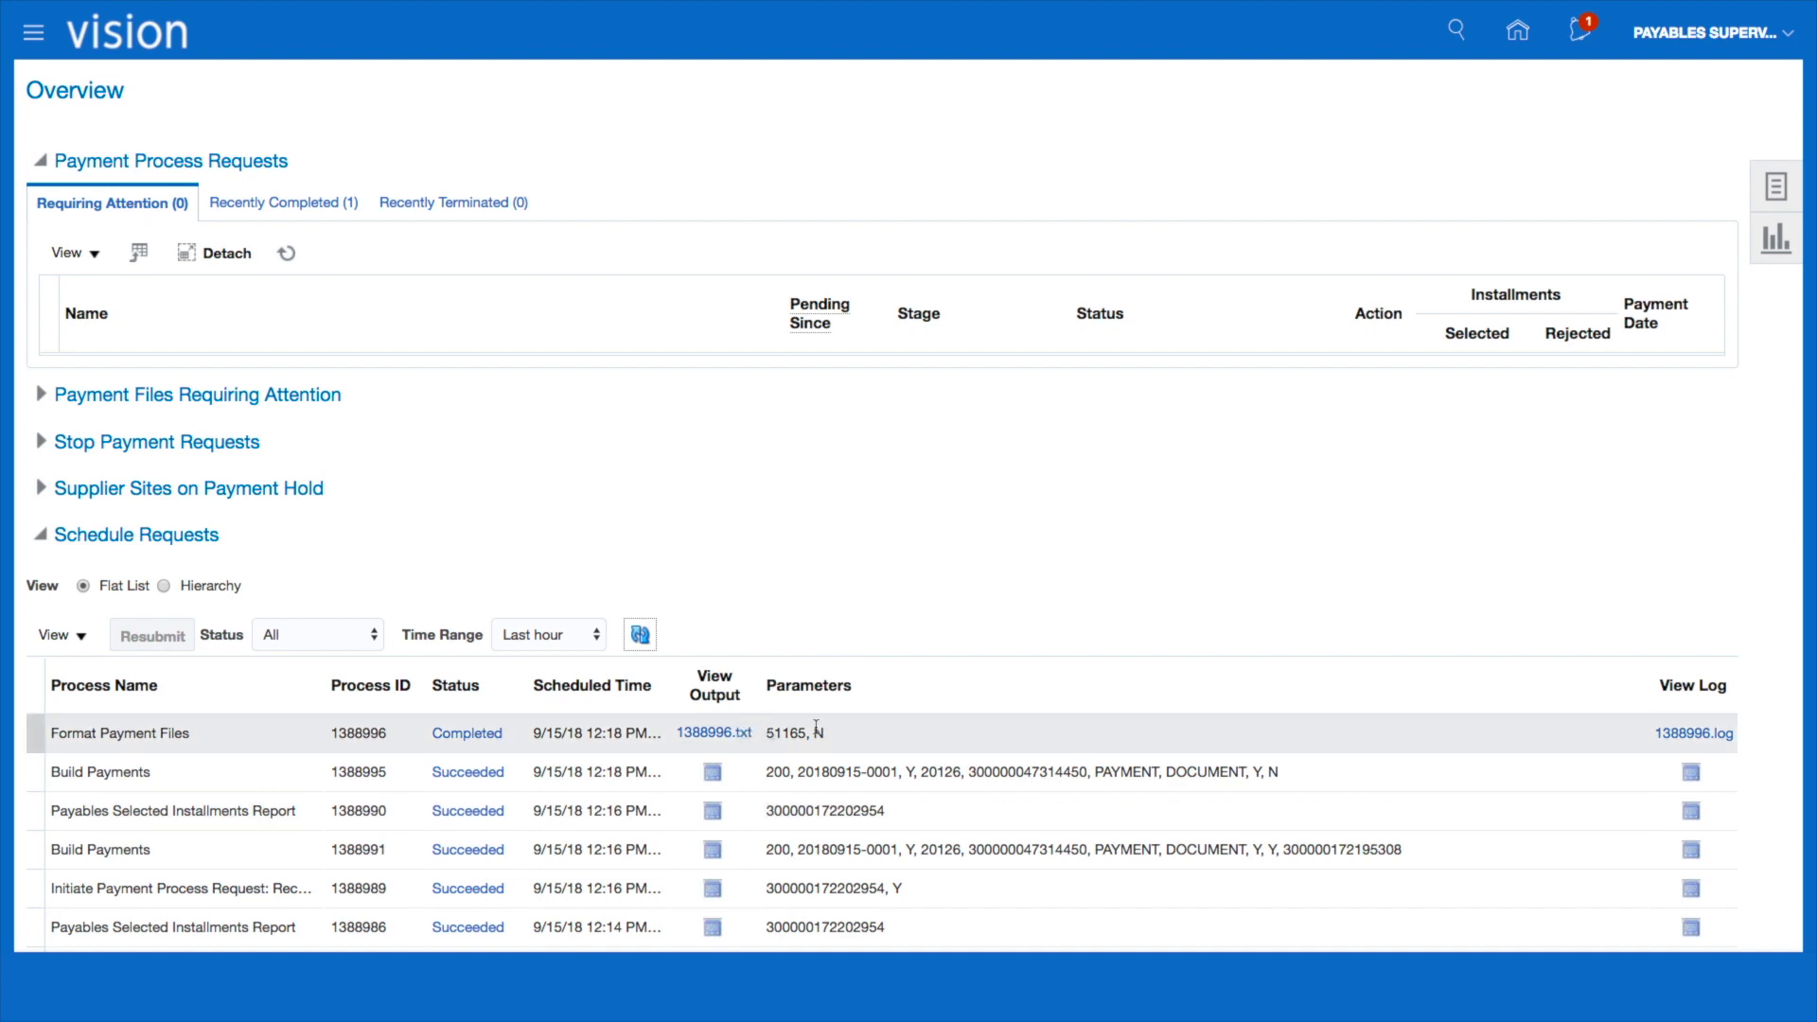
{"action": "left_click", "coordinate": [641, 635]}
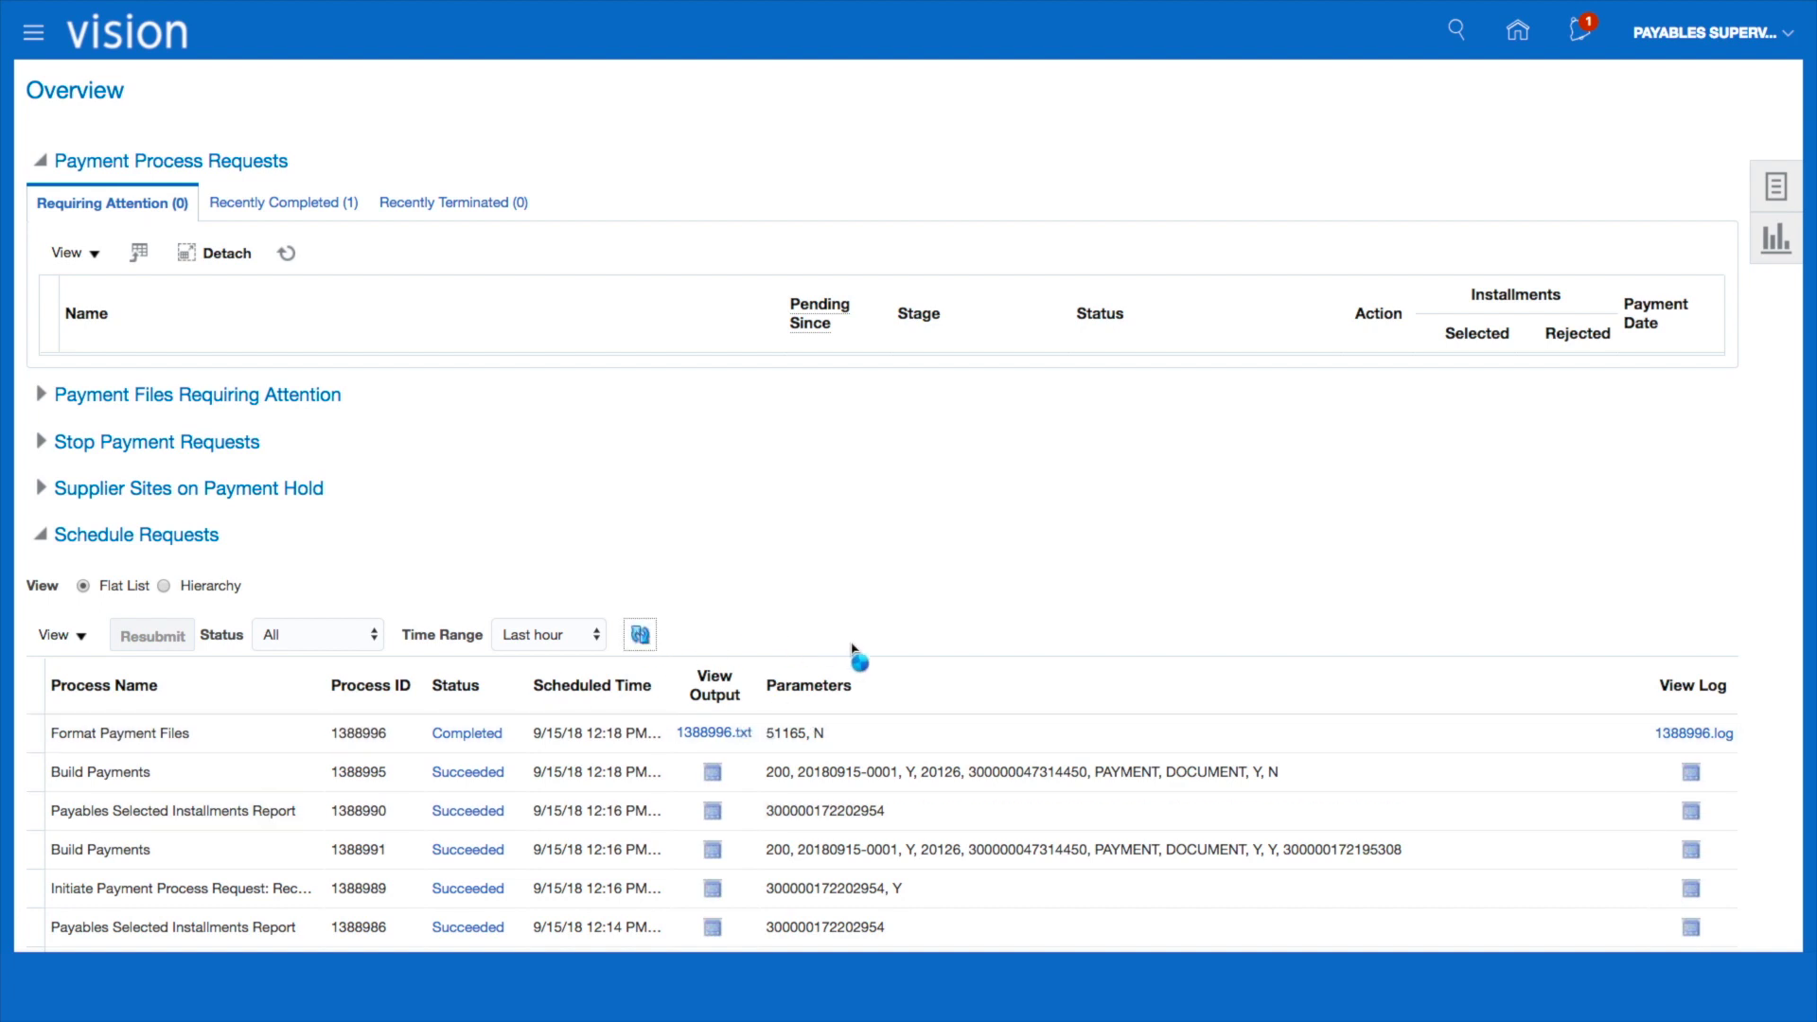
{"action": "left_click", "coordinate": [643, 636]}
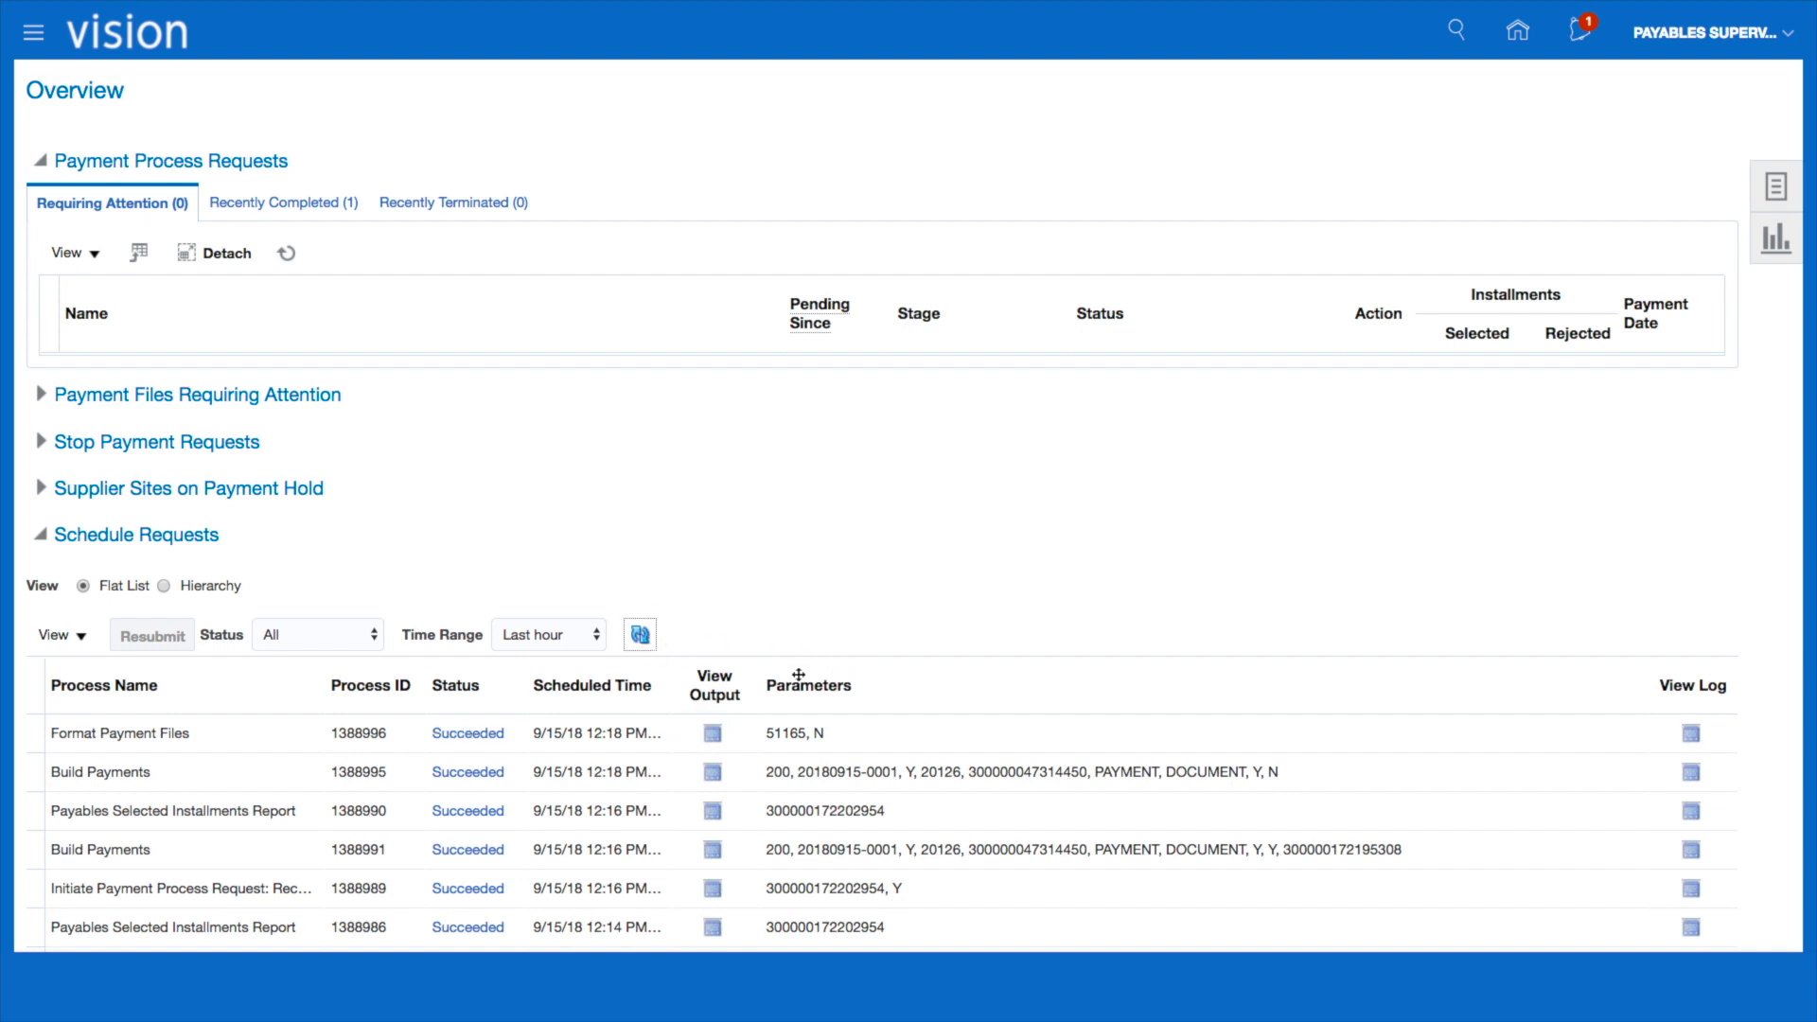
Step: Open the output file of the Format Payment Files process, examine its payment message text, and close the output window
{"action": "left_click", "coordinate": [712, 733]}
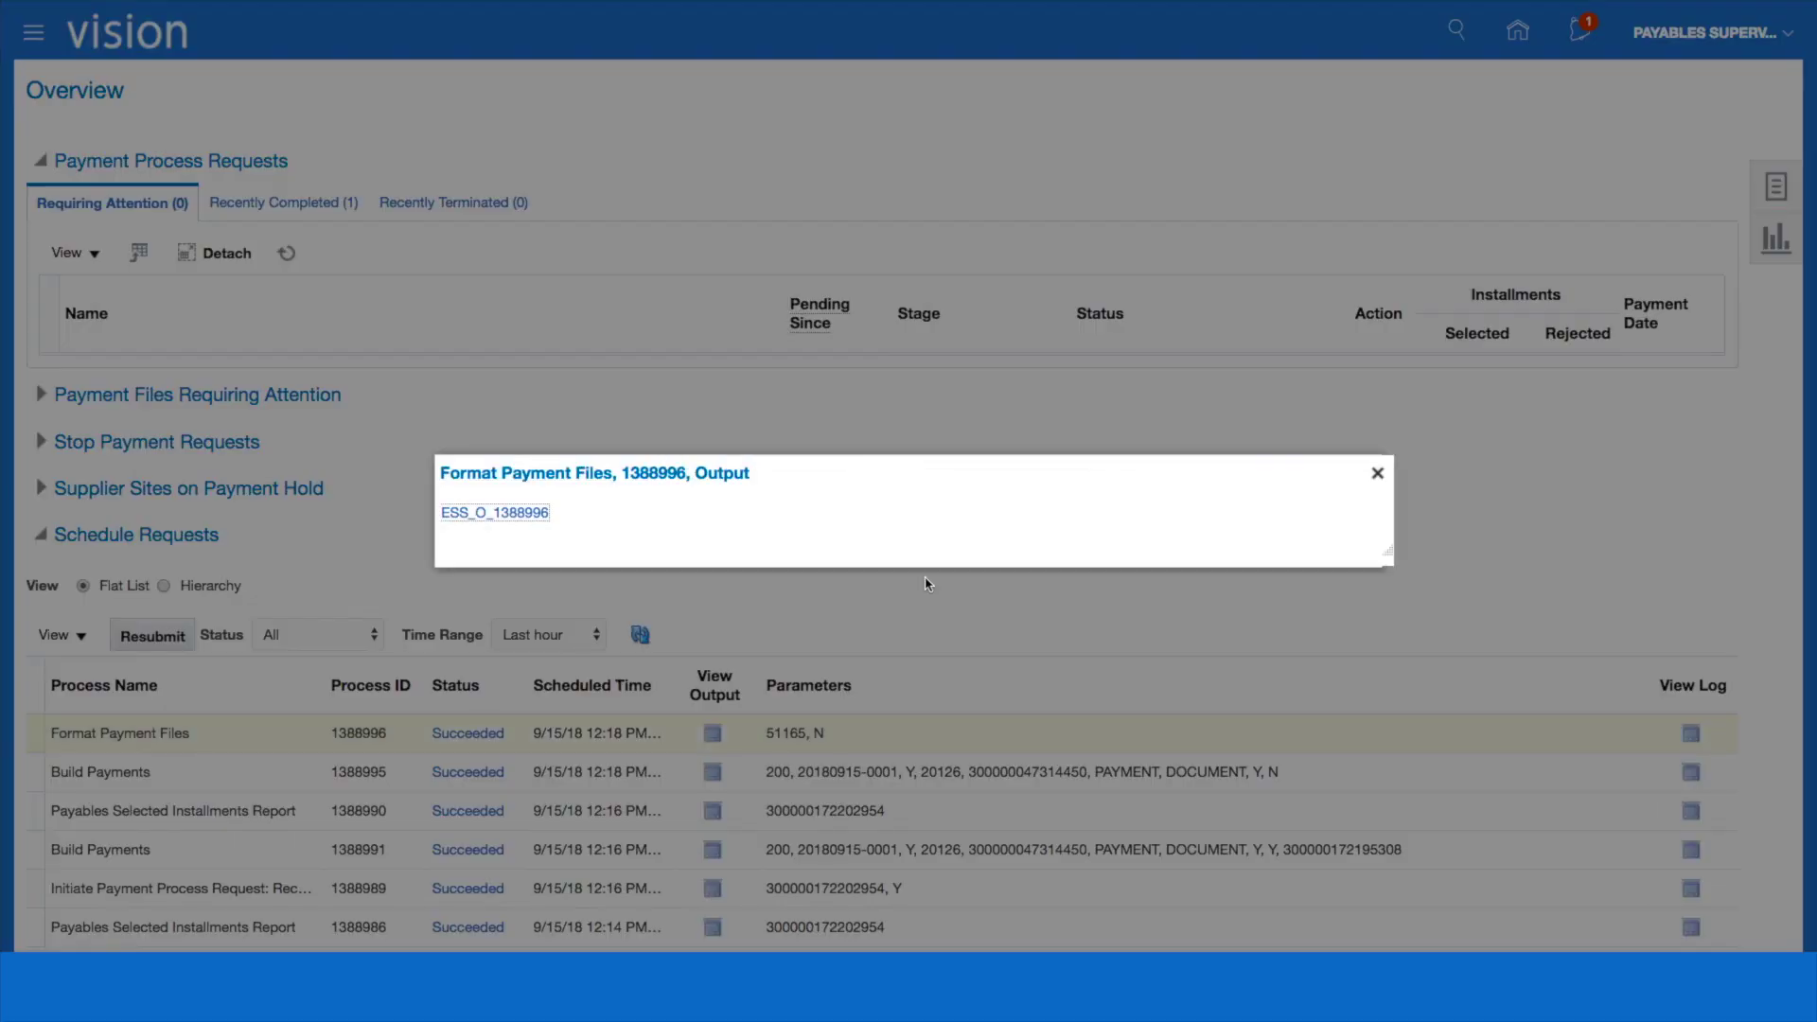
{"action": "left_click", "coordinate": [520, 514]}
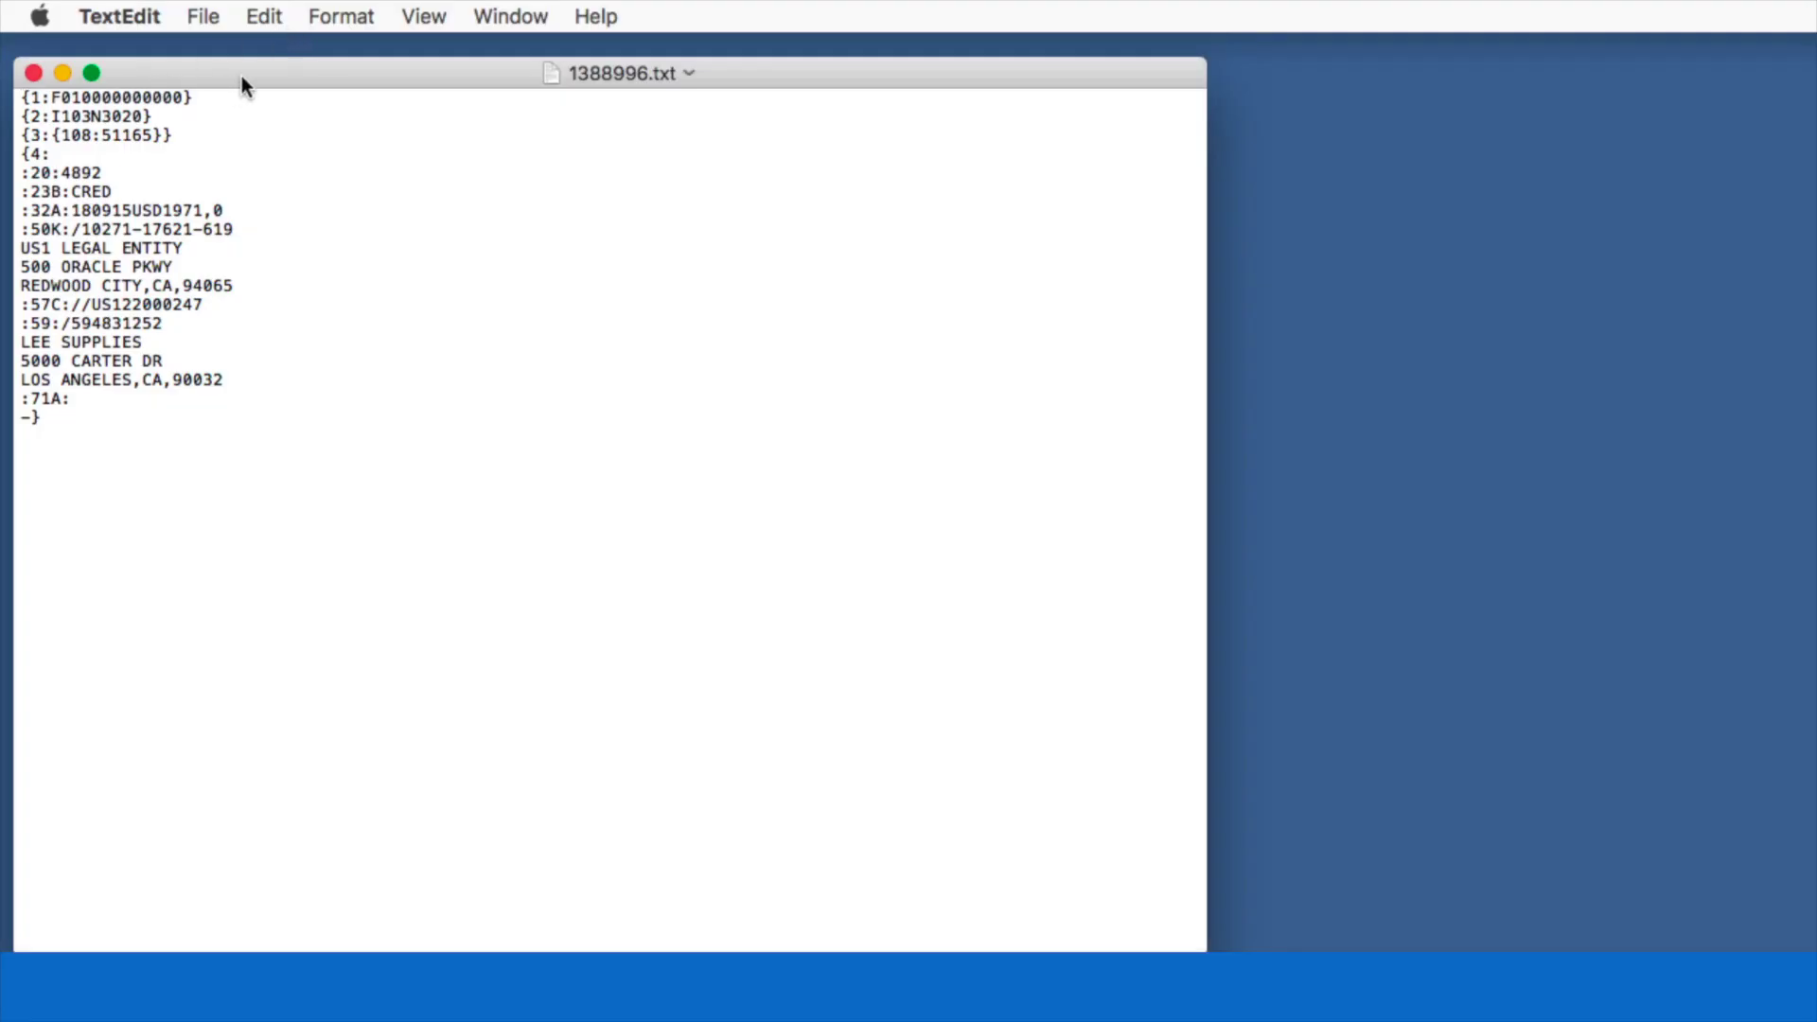
{"action": "left_click_drag", "start_coordinate": [241, 76], "coordinate": [234, 54]}
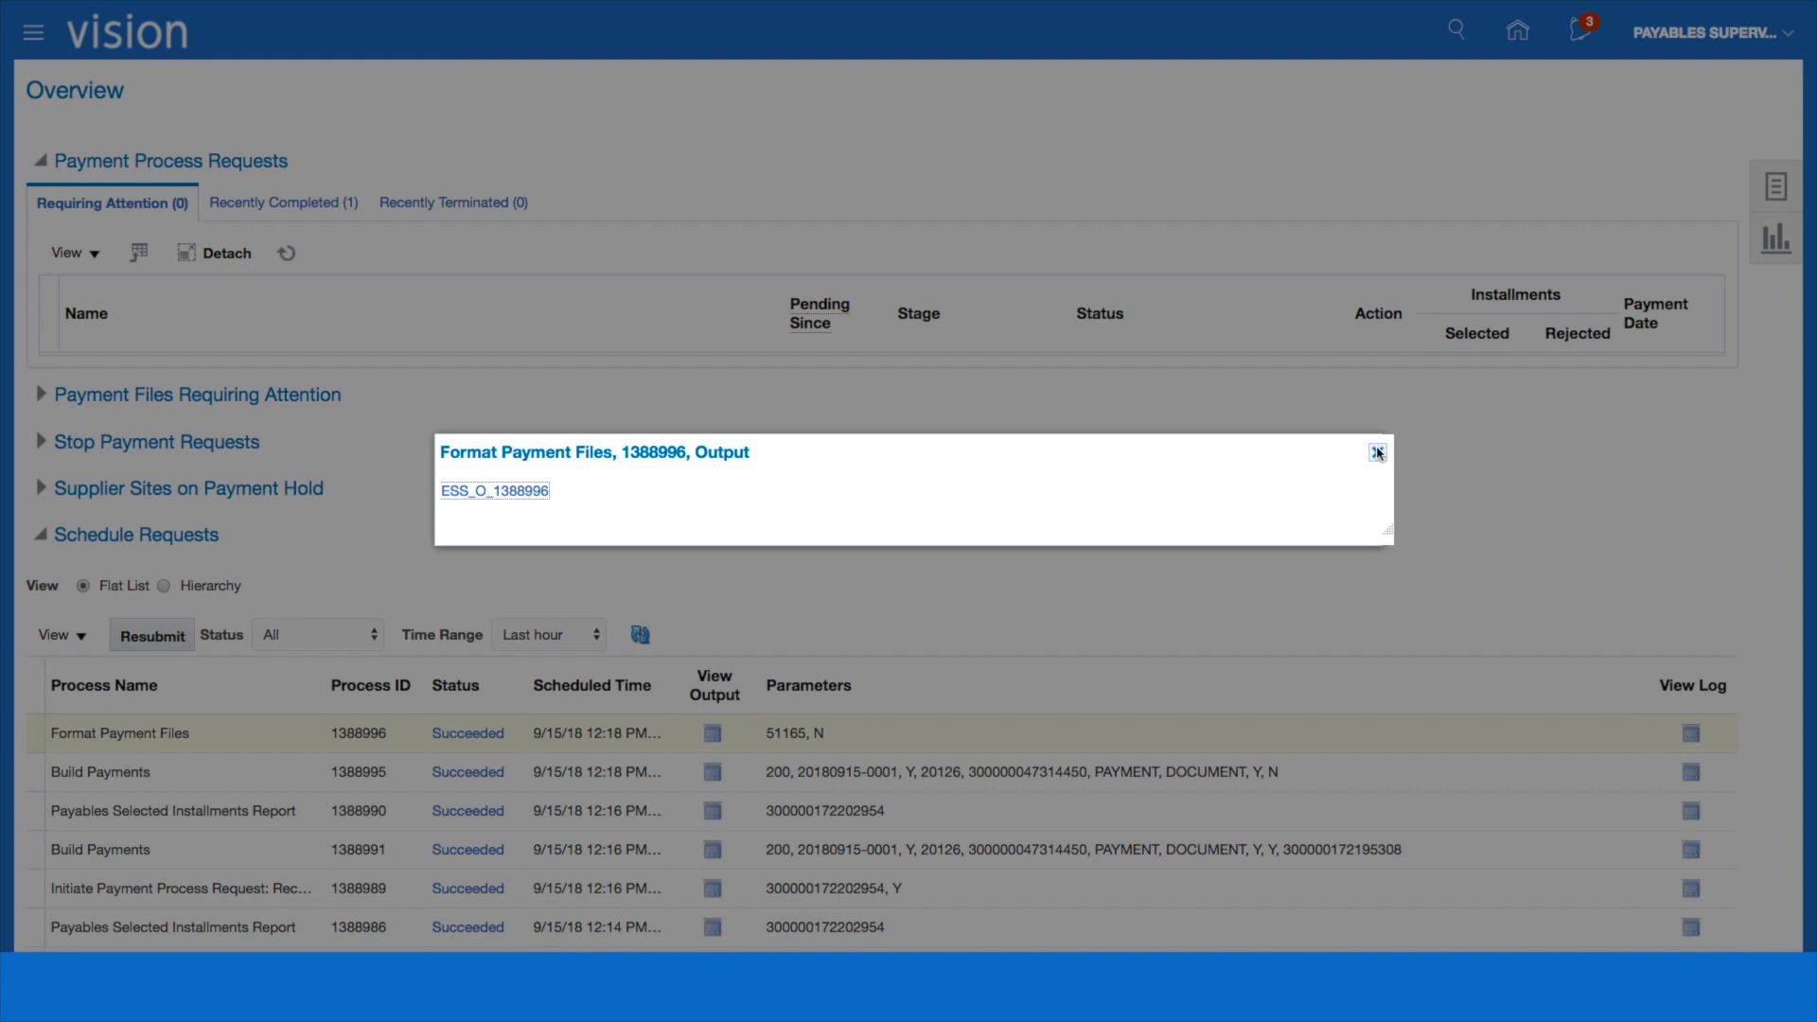
{"action": "left_click", "coordinate": [1377, 454]}
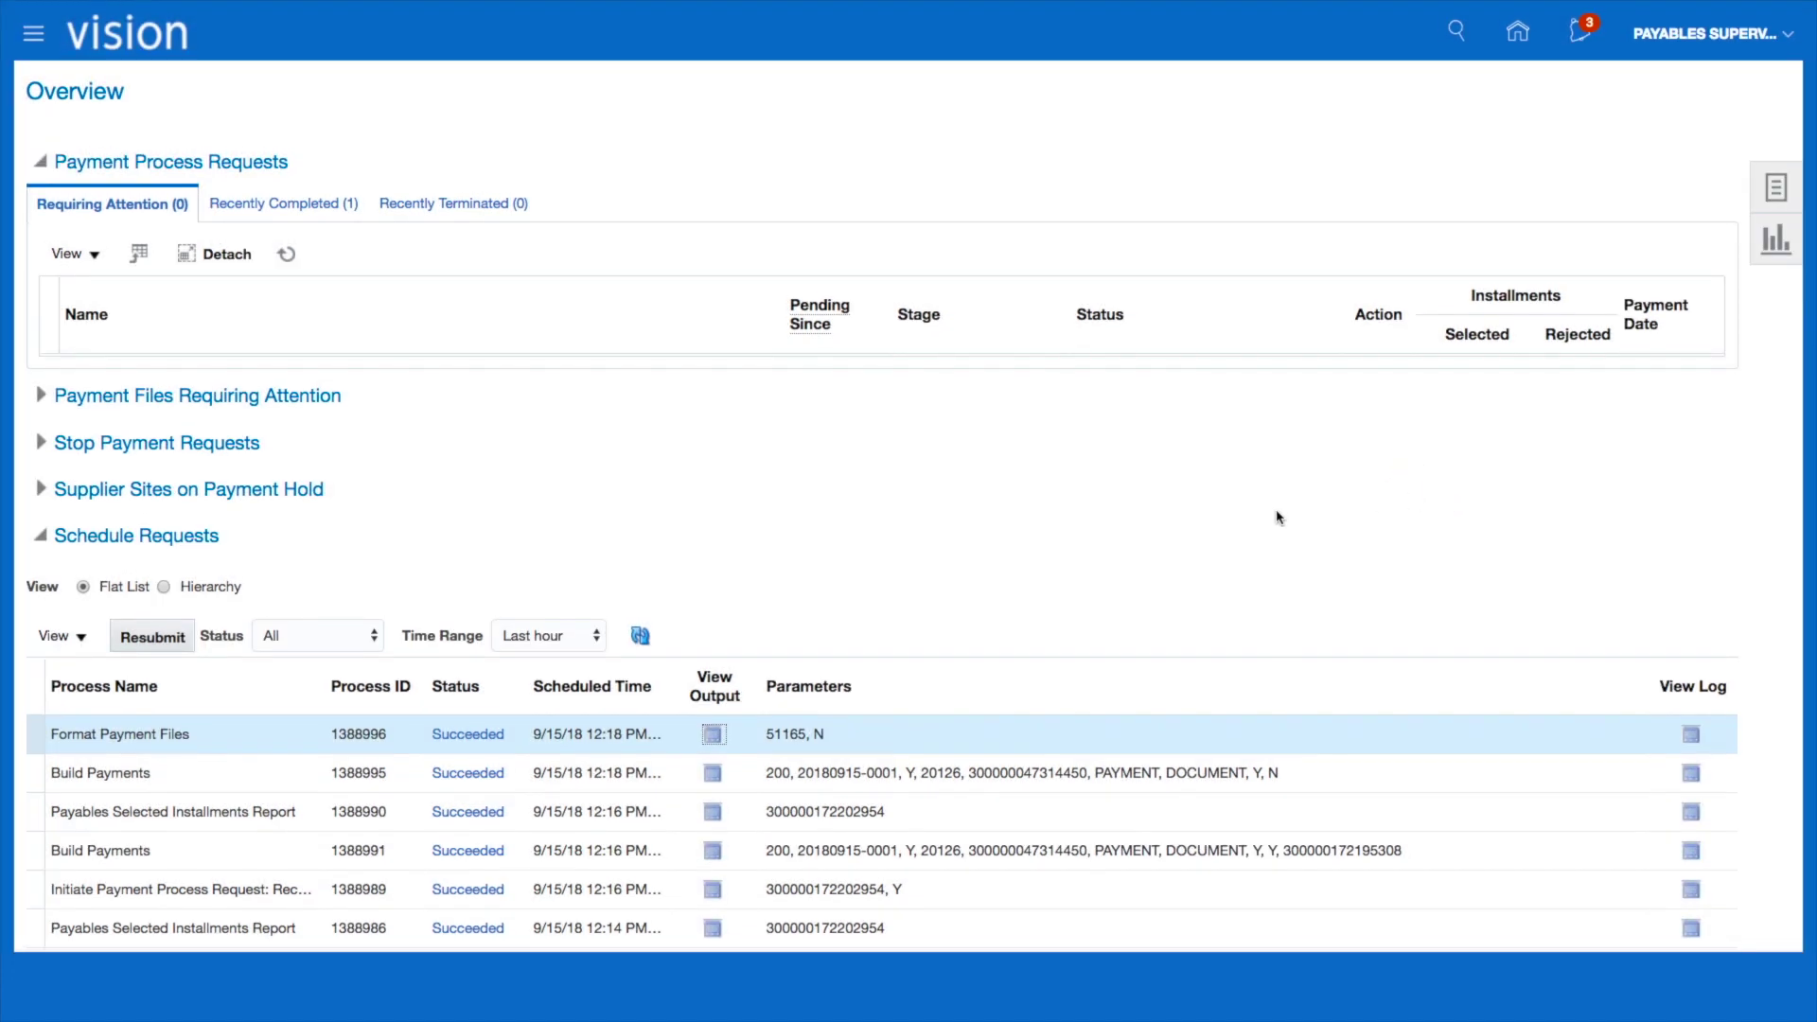
{"action": "left_click", "coordinate": [288, 254]}
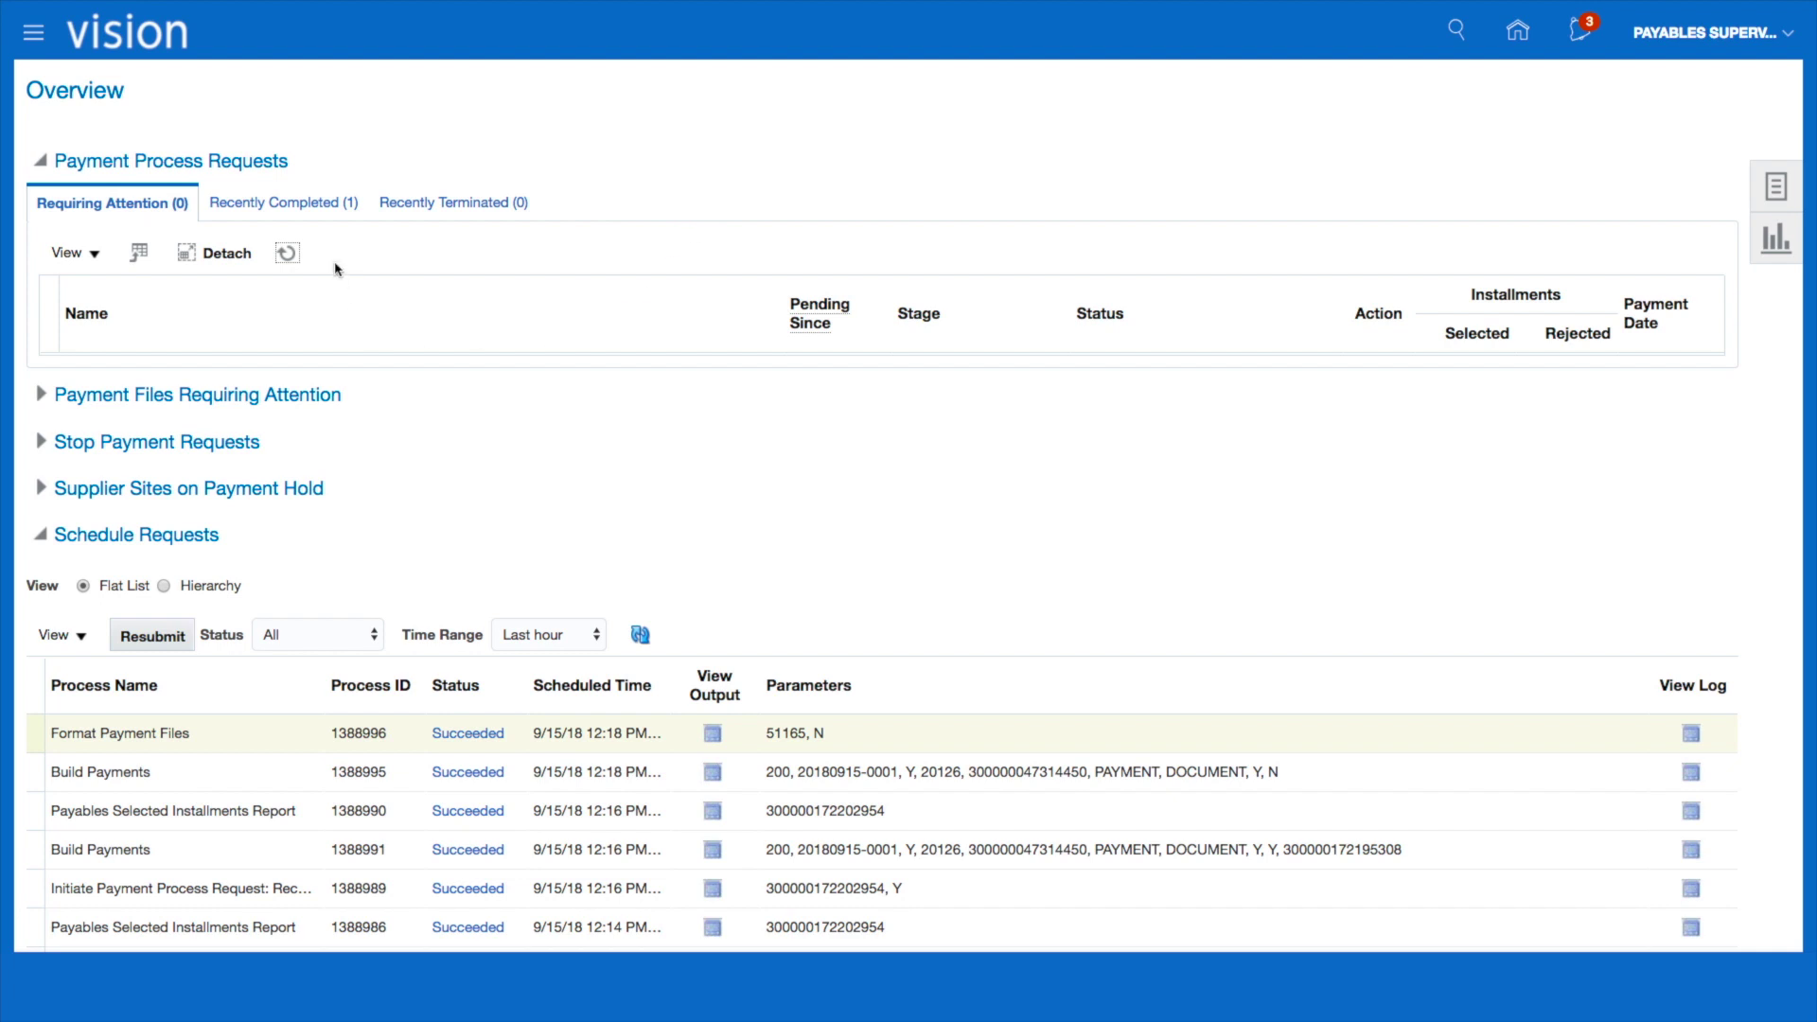
{"action": "left_click", "coordinate": [276, 203]}
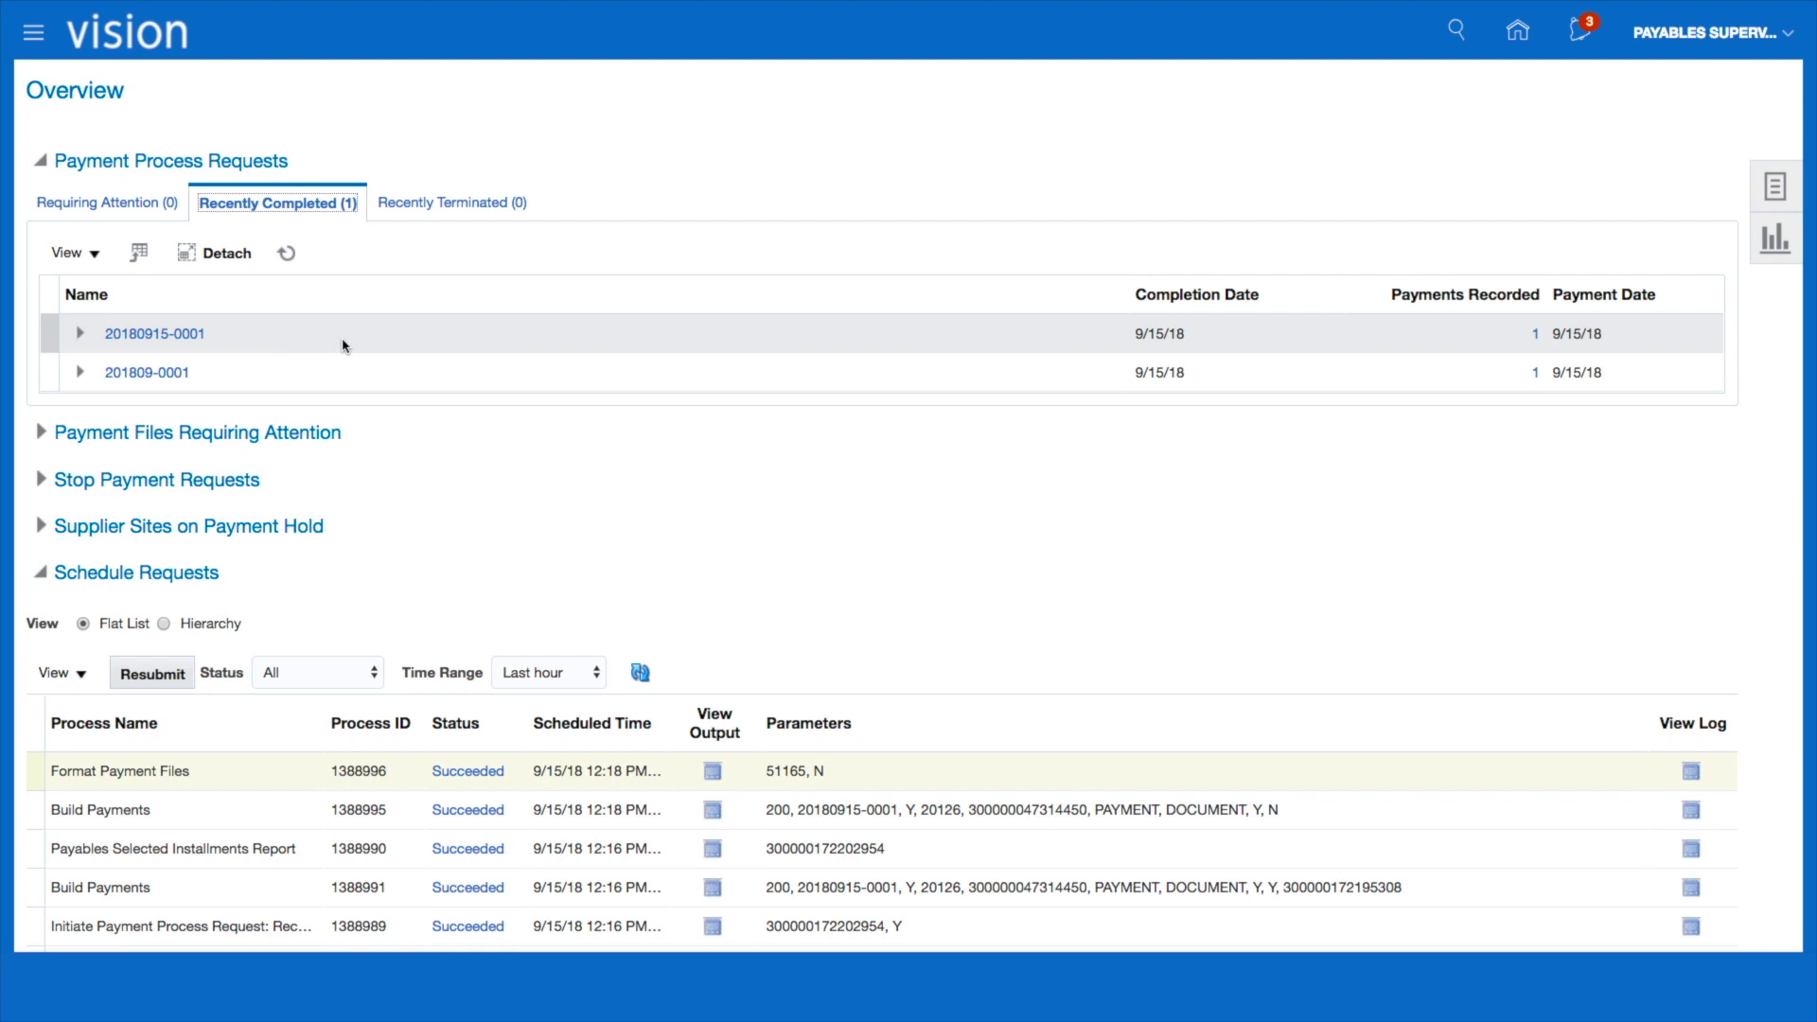
{"action": "left_click", "coordinate": [80, 336]}
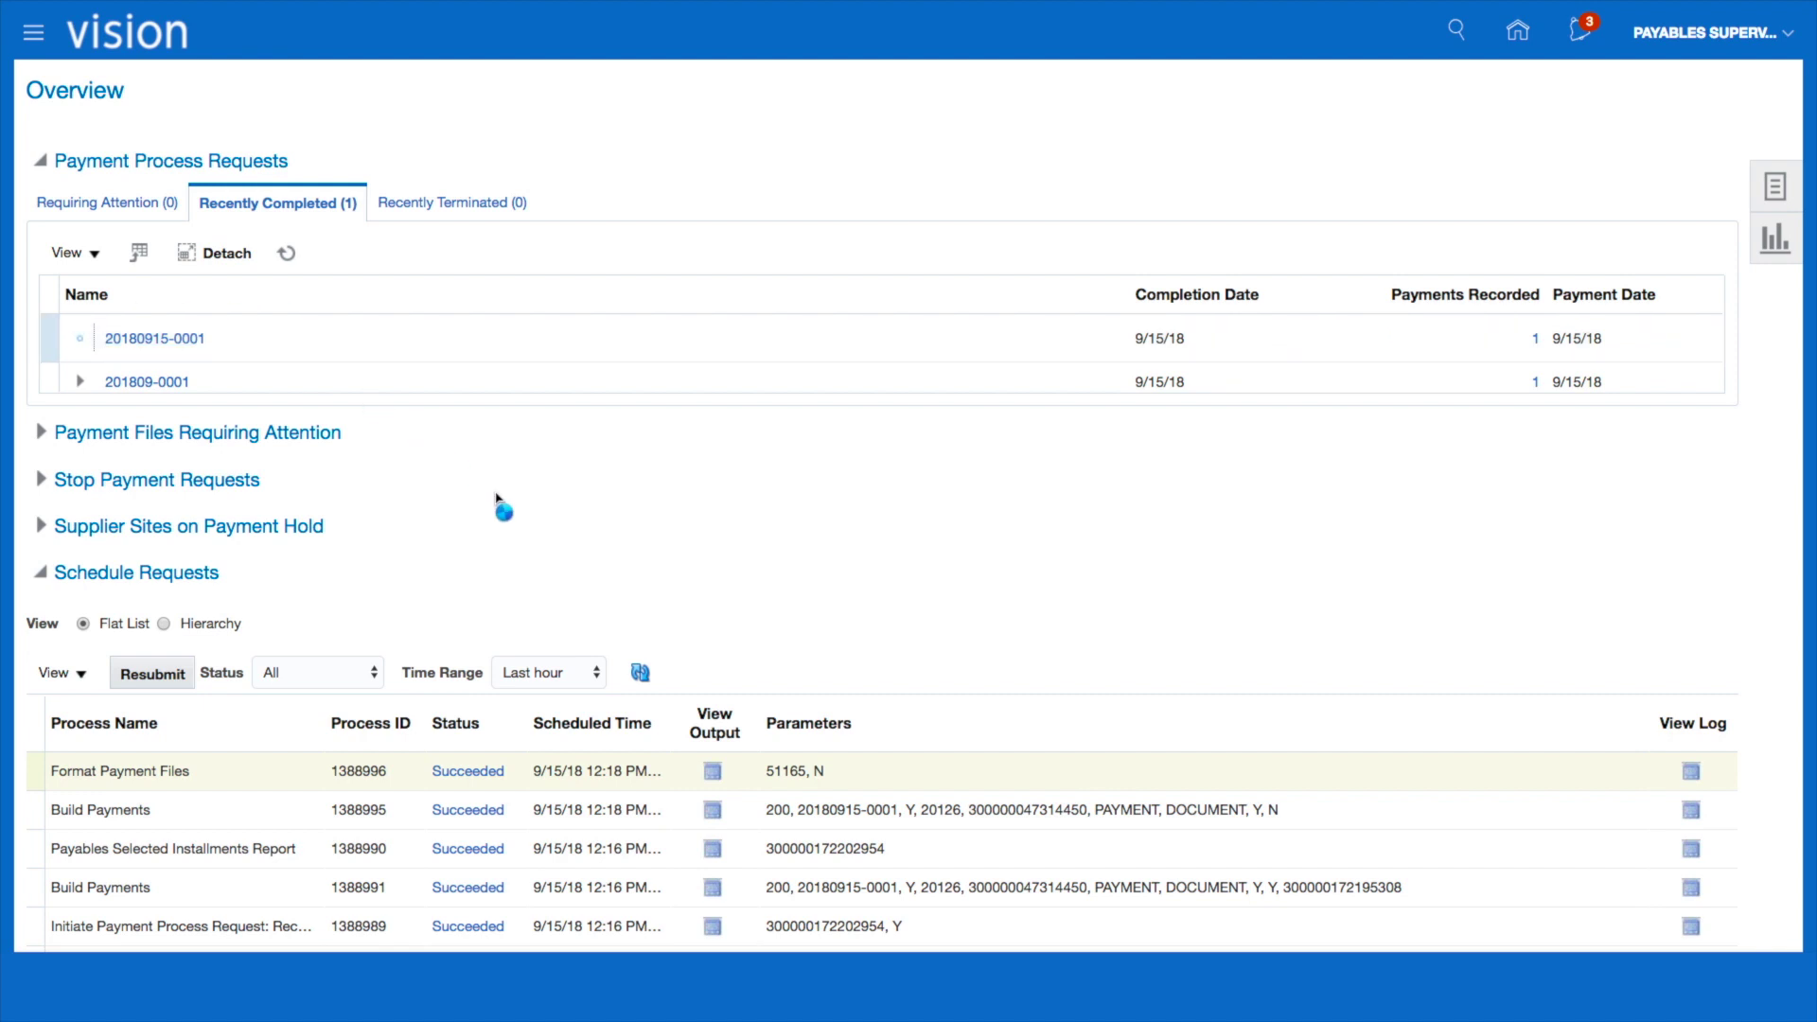
Step: Examine the details of payment file 51165, close them, and return to the home page without saving changes
{"action": "left_click", "coordinate": [173, 371]}
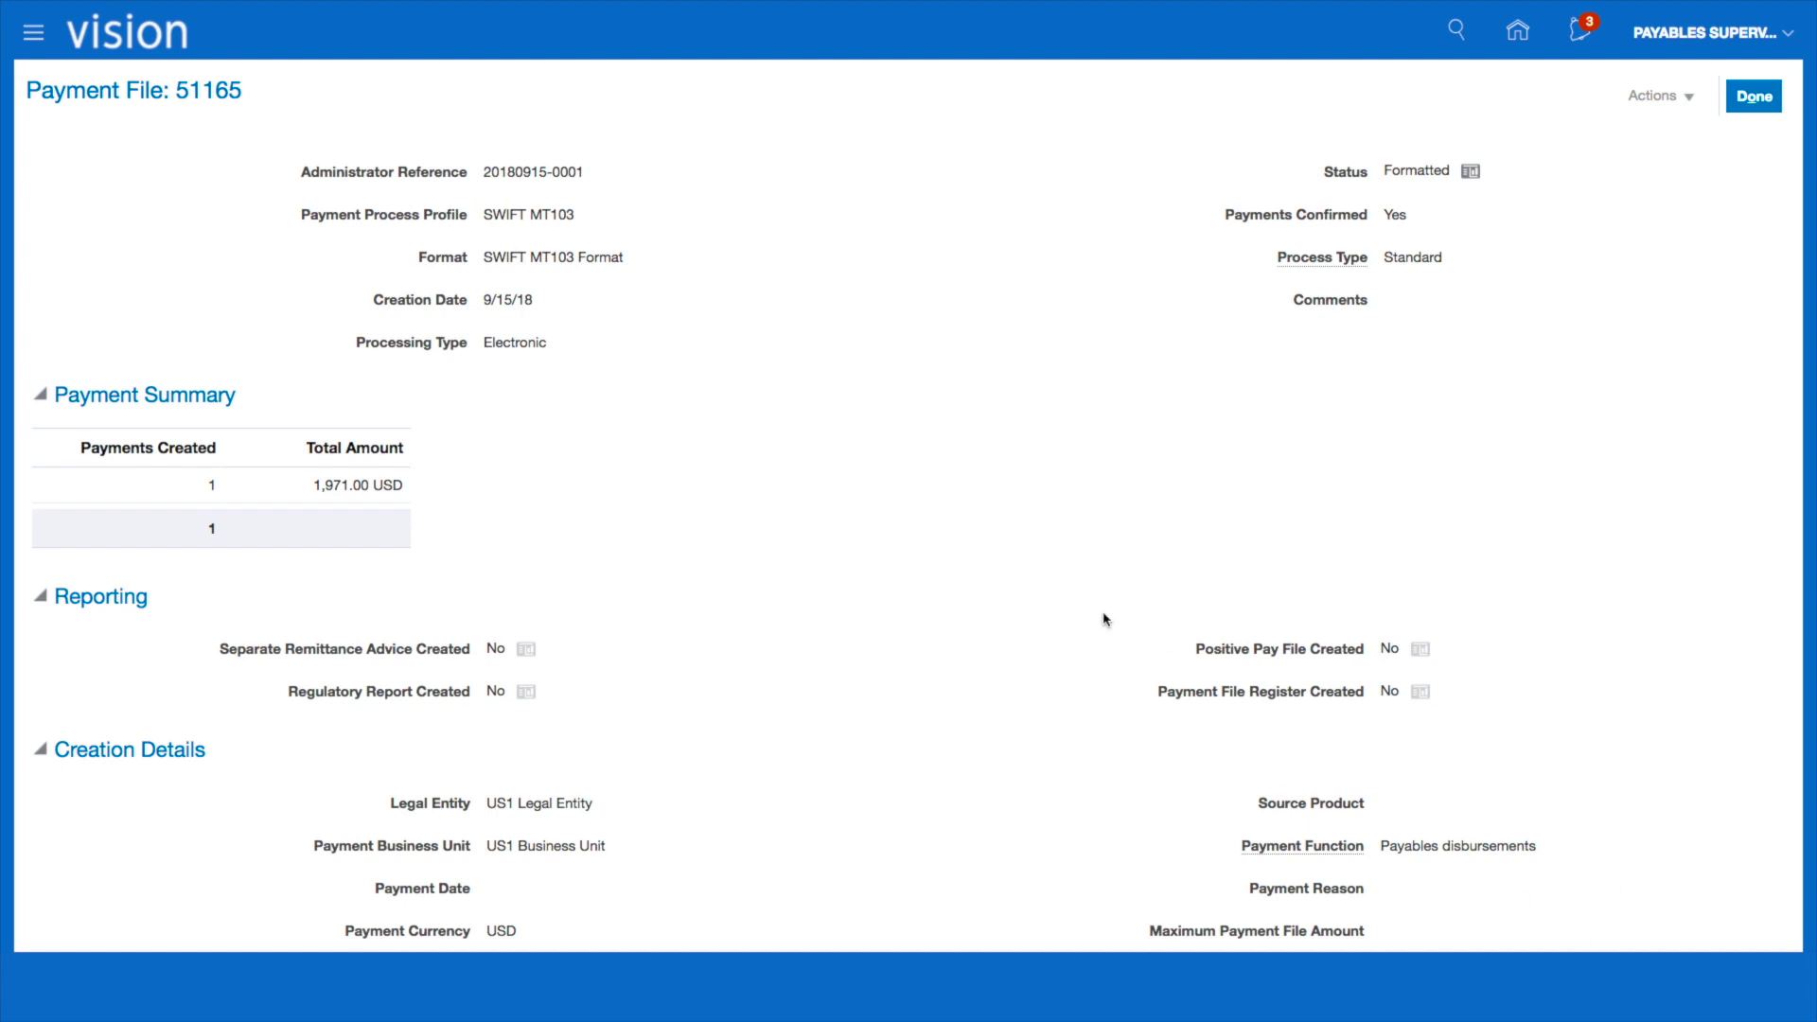
{"action": "scroll", "coordinate": [1035, 609], "scroll_direction": "down", "scroll_amount": 1}
{"action": "scroll", "coordinate": [1035, 608], "scroll_direction": "up", "scroll_amount": 1}
{"action": "left_click", "coordinate": [1746, 100]}
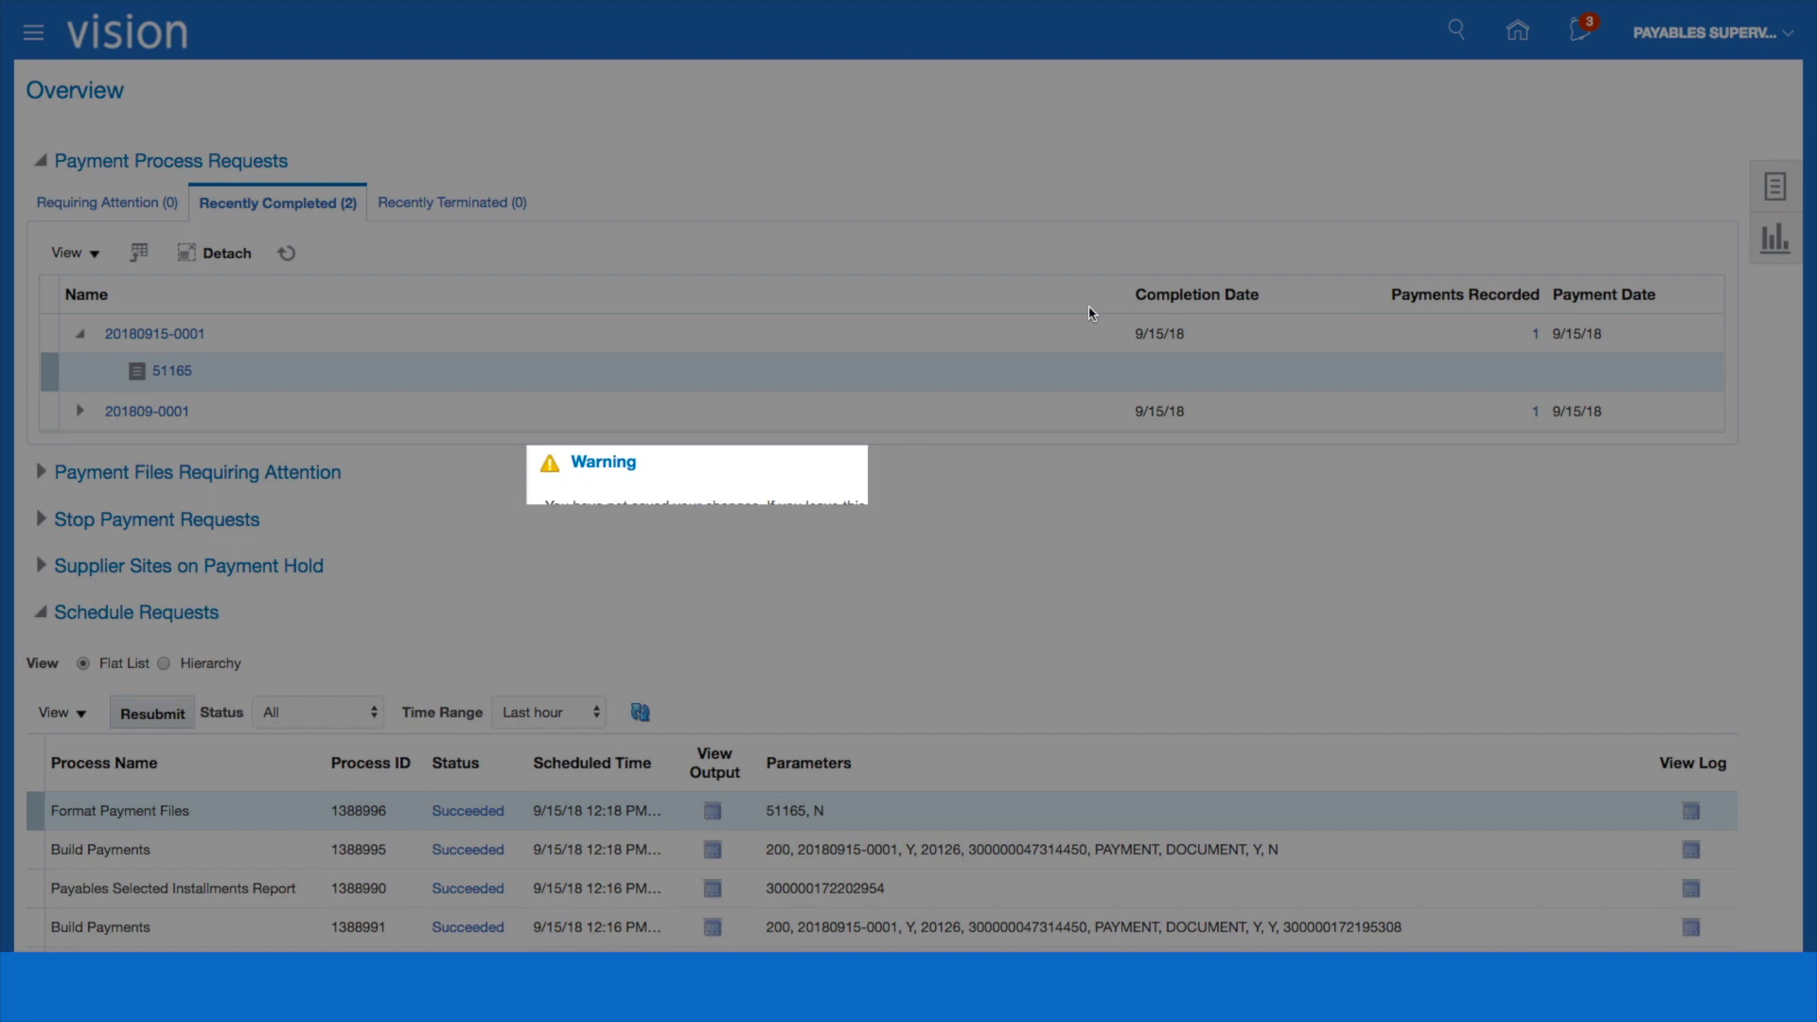
{"action": "left_click", "coordinate": [1203, 551]}
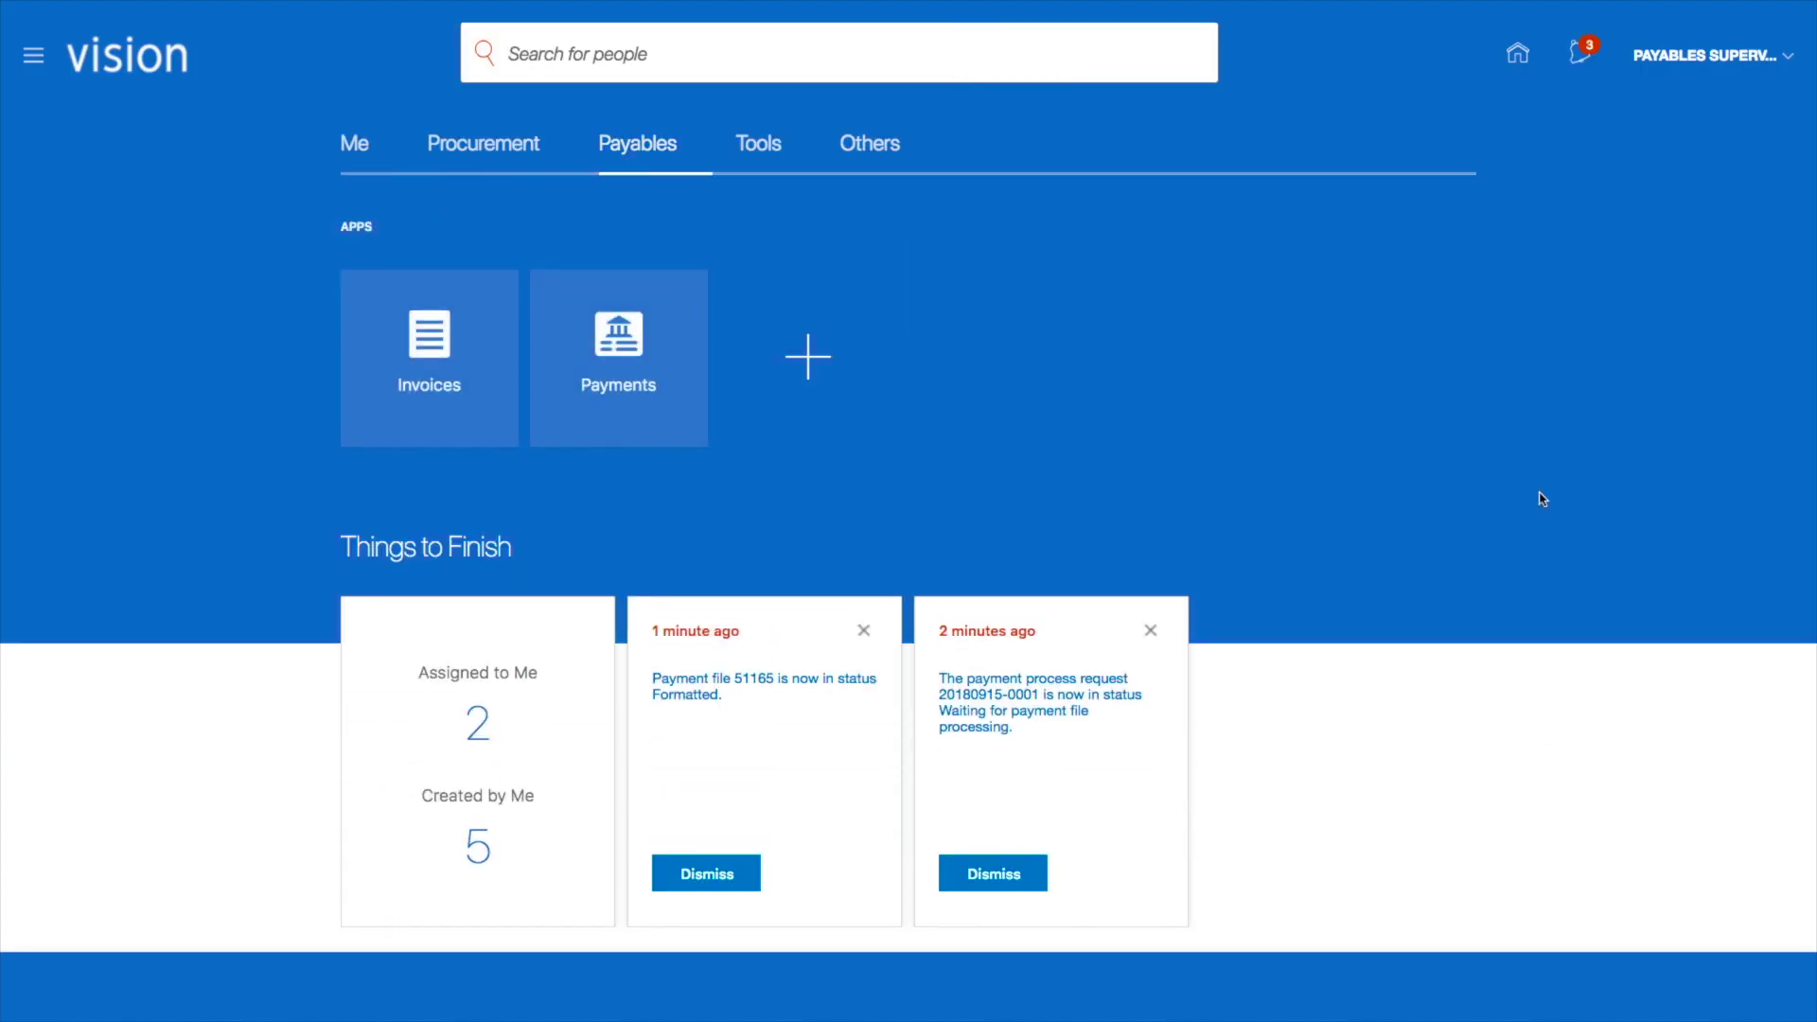